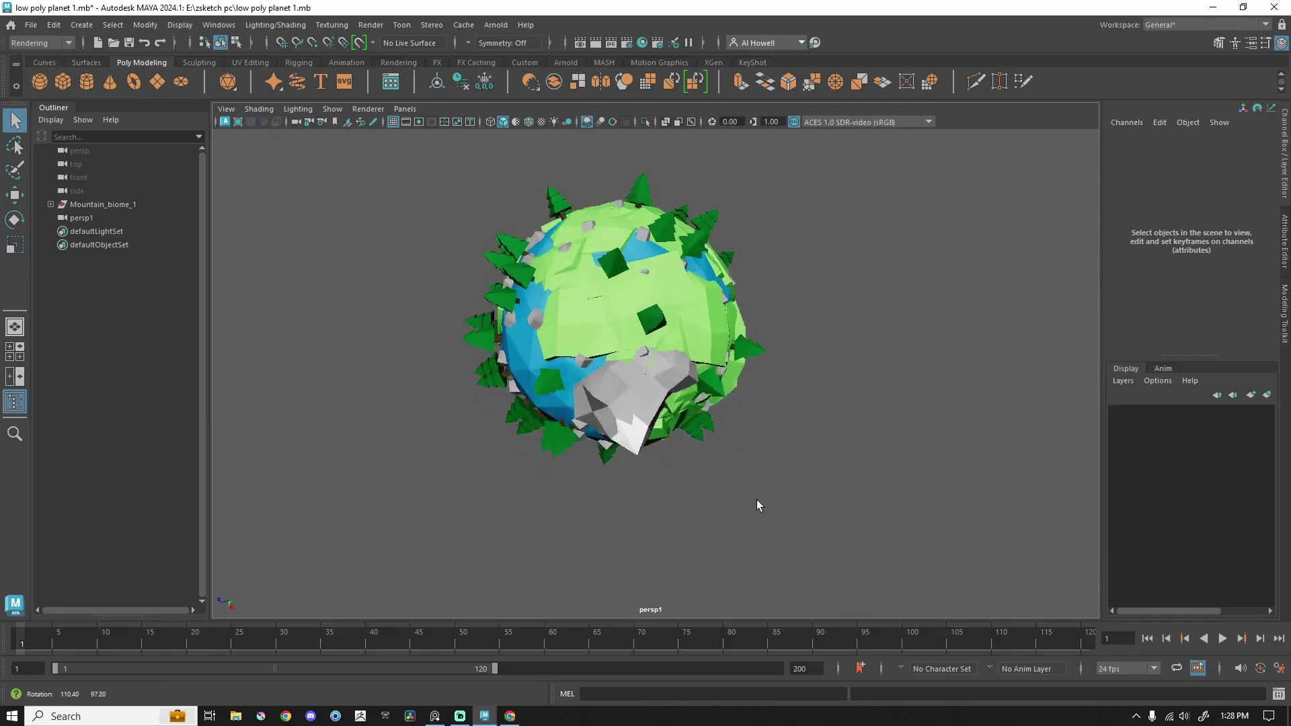
Place the planet reference images over the upper part of the viewport and hide the existing Mountain_biome_1 planet.
alt+drag(758, 503, 746, 393)
right_drag(885, 307, 1026, 196)
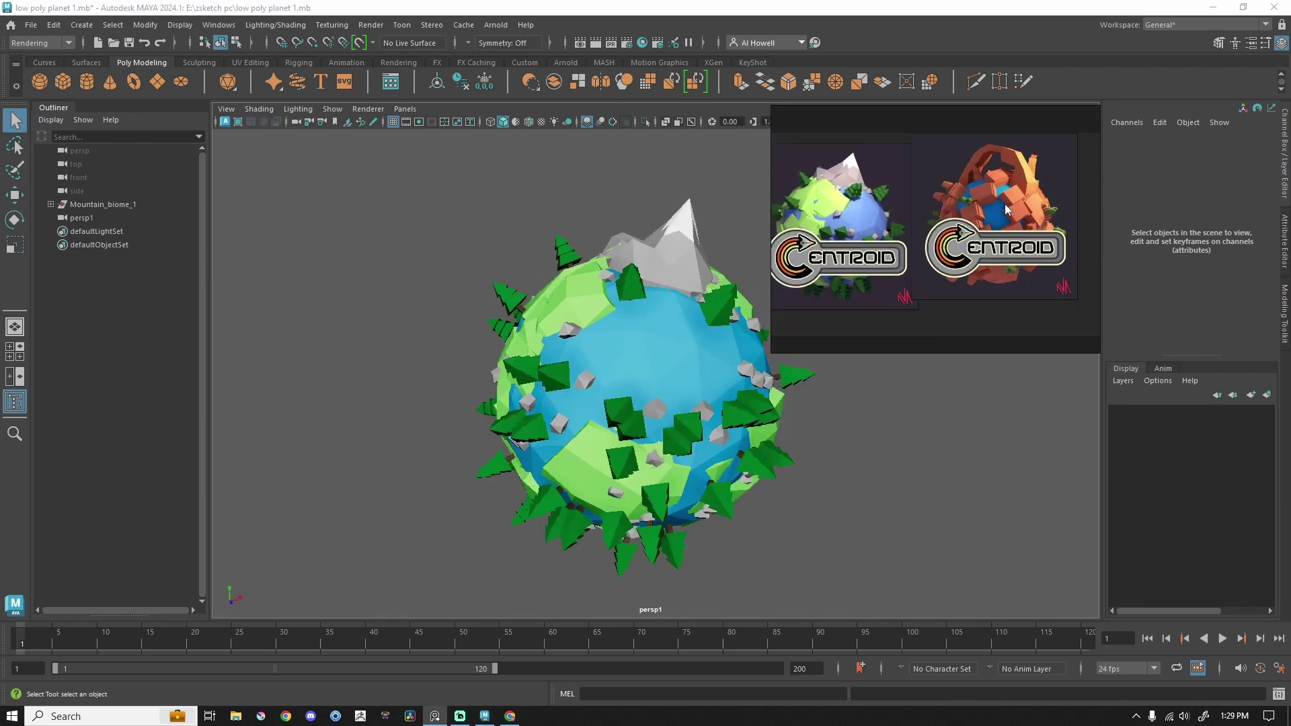
right_drag(962, 177, 949, 187)
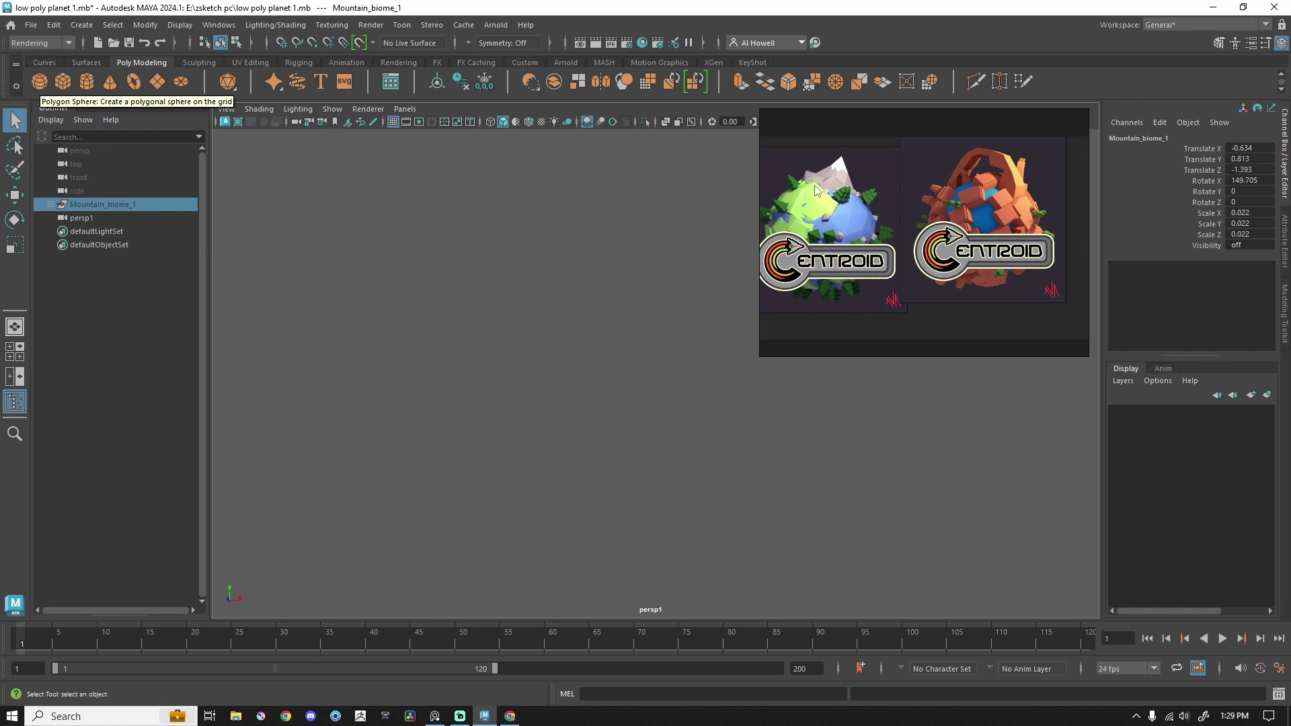
Create a default polygon sphere at the origin.
click(40, 81)
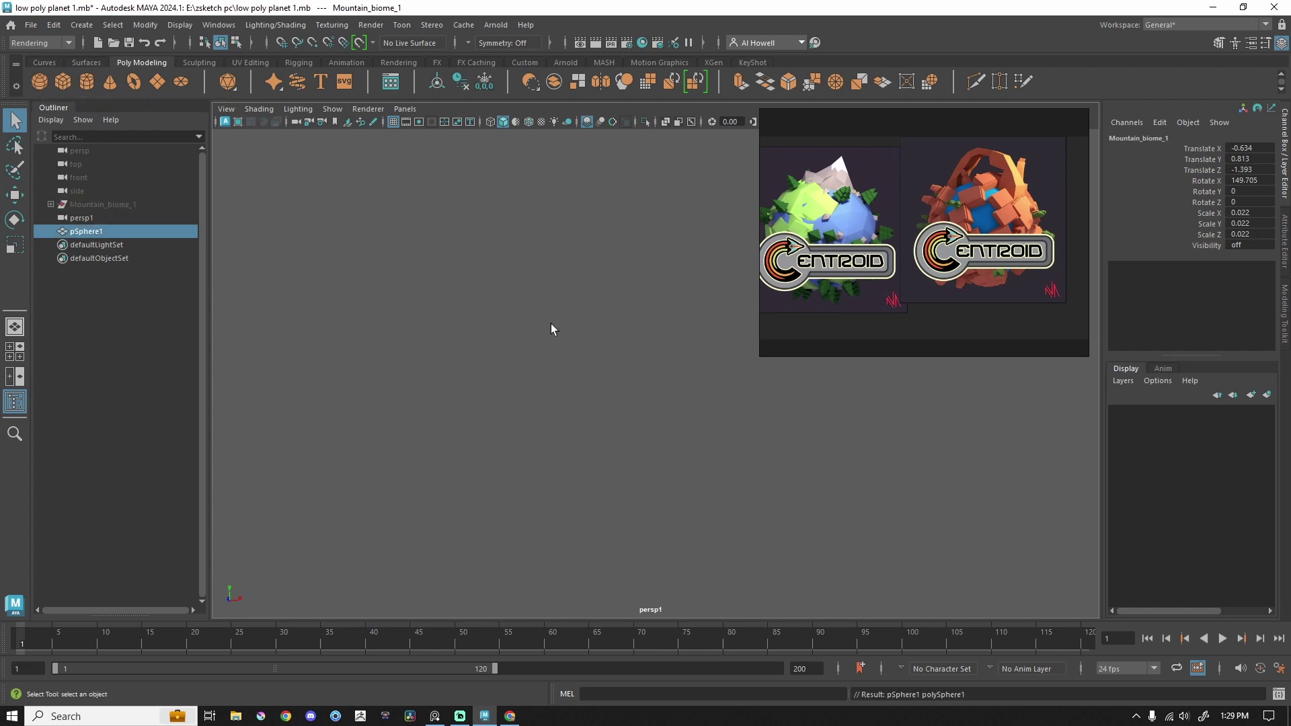
alt+middle_drag(554, 439, 614, 321)
alt+middle_drag(614, 320, 619, 314)
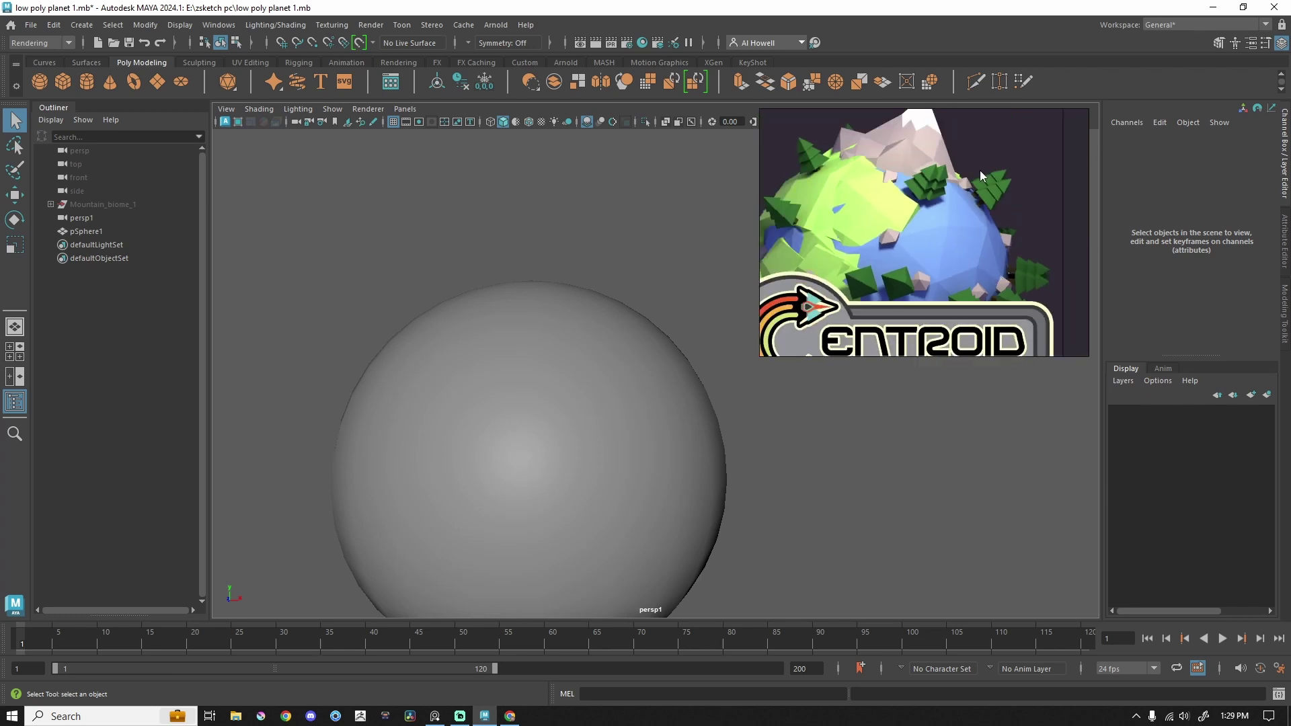
Select the sphere and switch the interface from the Rendering to the Modeling menu set.
click(471, 411)
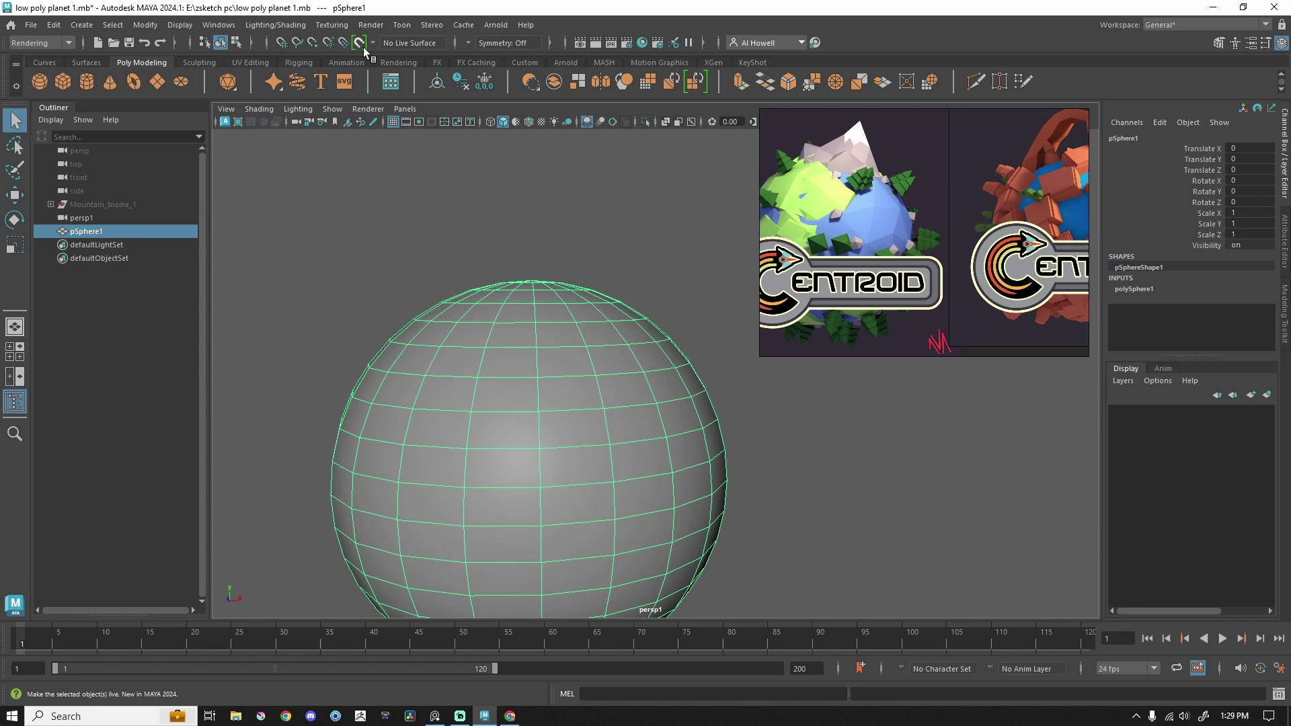
click(51, 43)
click(50, 62)
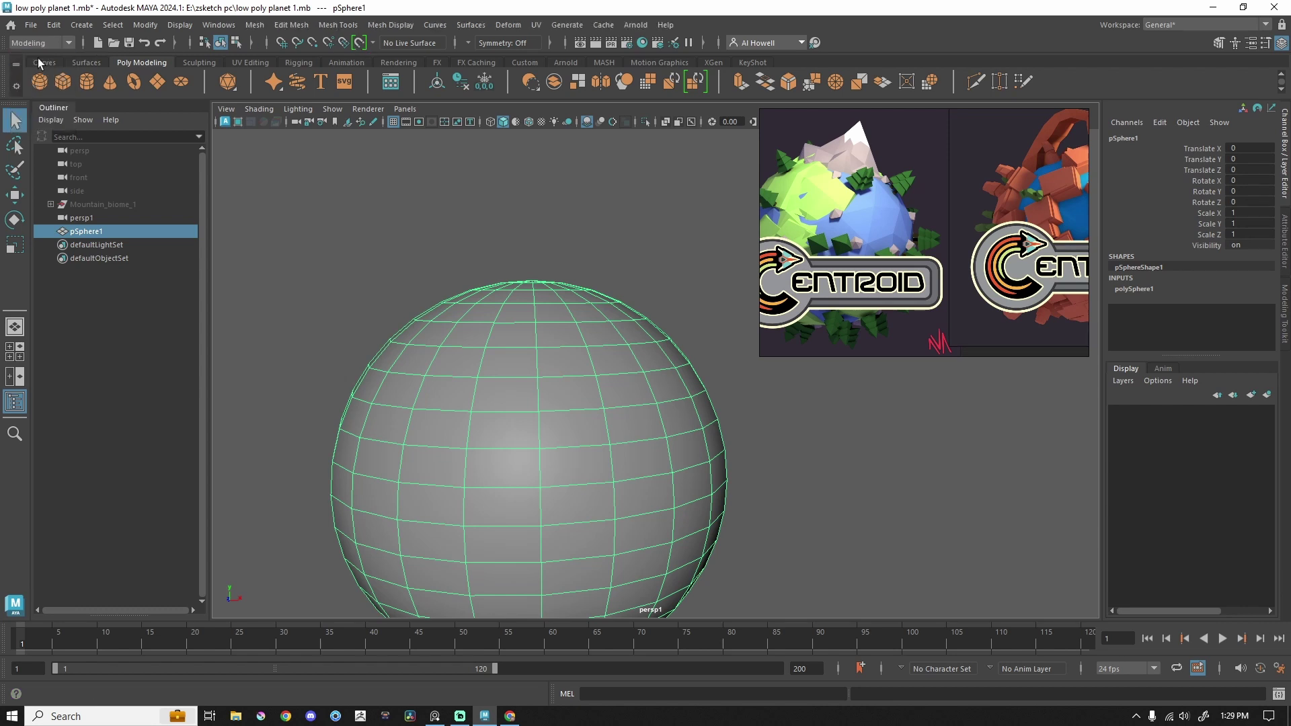
Harden all edges of the polygon sphere to give it a faceted look.
click(385, 27)
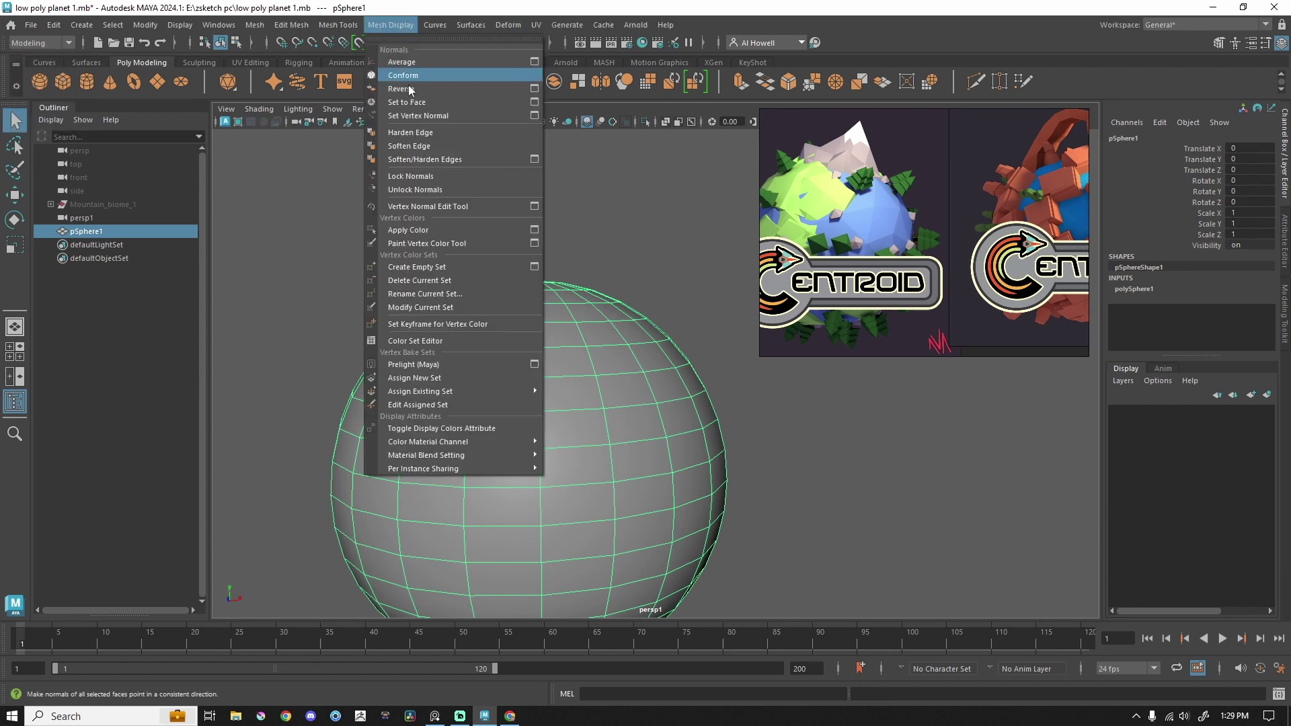
click(422, 146)
click(471, 202)
alt+drag(625, 452, 579, 389)
scroll(829, 173, up, 5)
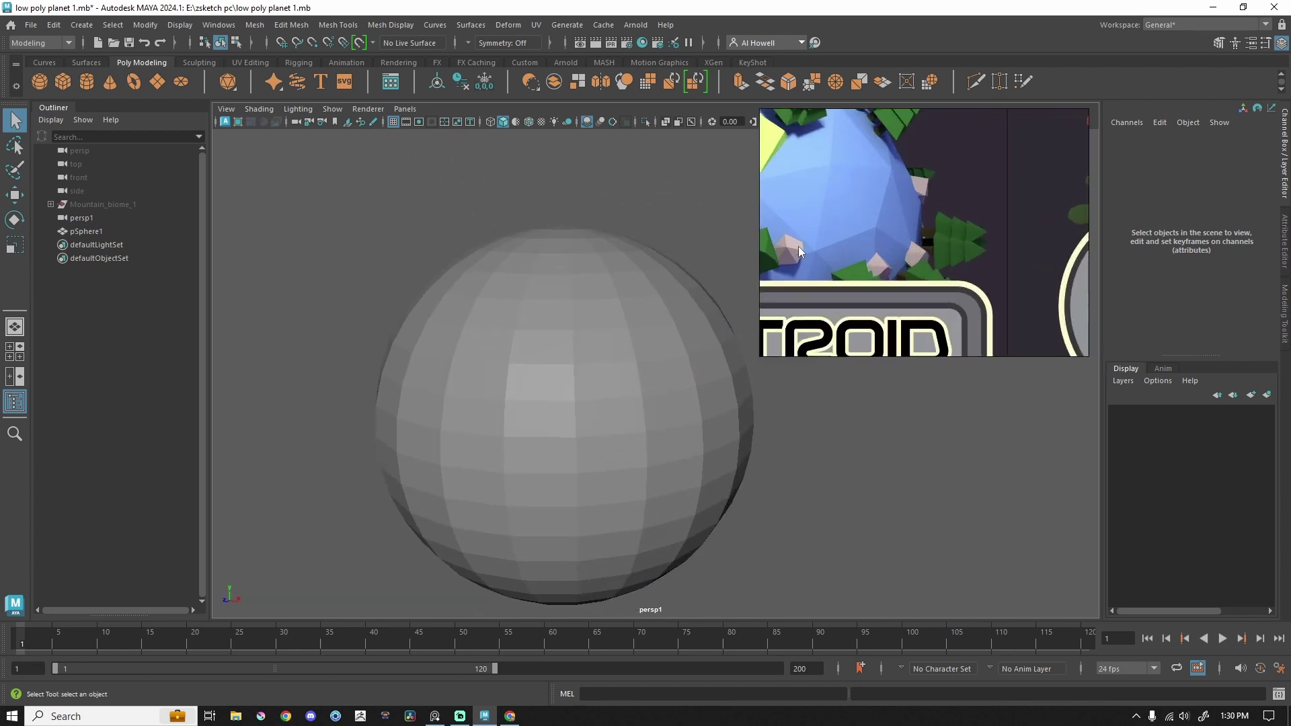
Compare the faceted sphere with the water surface in the planet reference image and delete the sphere.
scroll(635, 384, up, 3)
click(614, 374)
scroll(626, 369, down, 4)
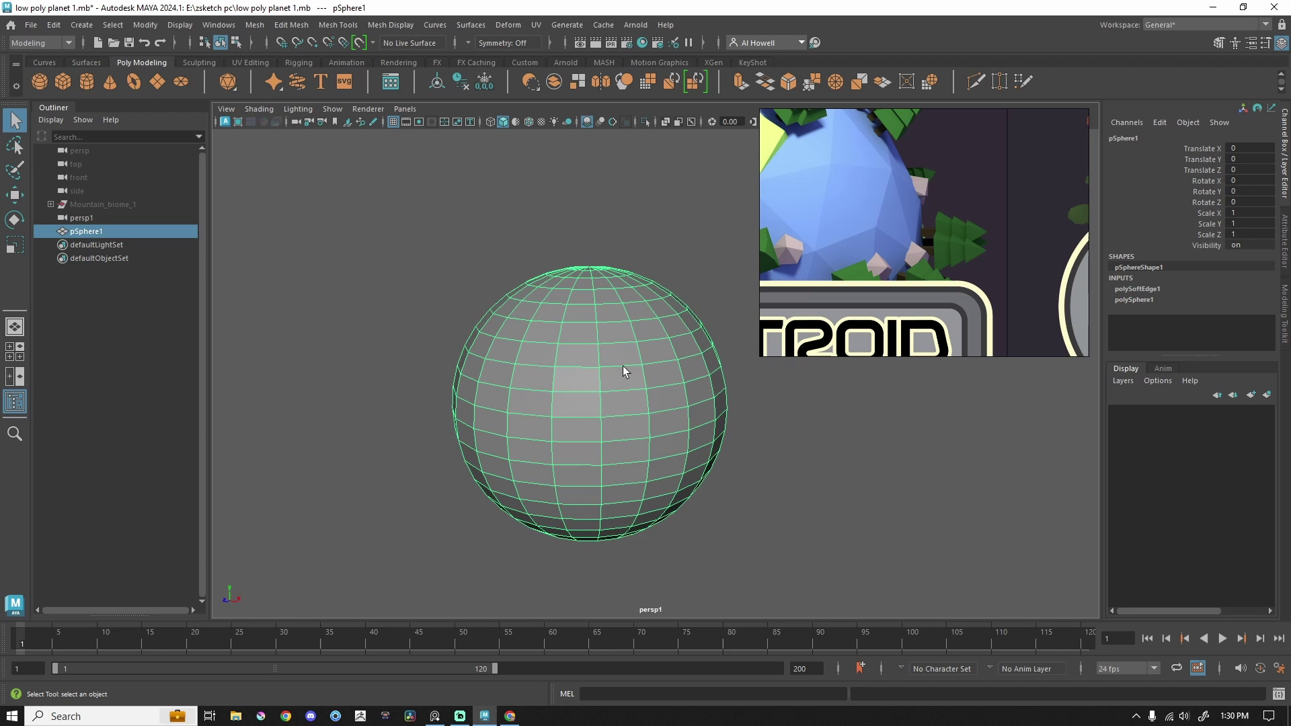
scroll(933, 256, down, 1)
scroll(932, 256, down, 3)
double_click(934, 267)
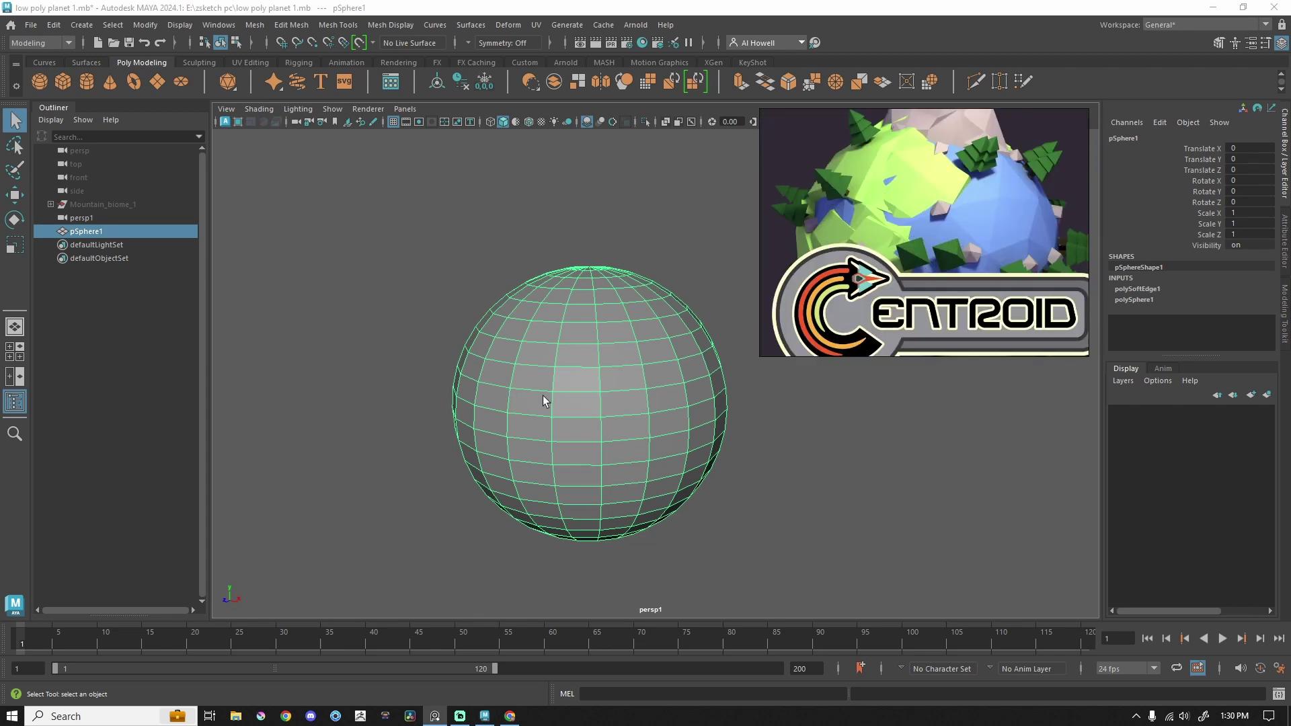
key(Delete)
Create a Platonic Solid polygon primitive and choose Icosahedron as its primitive type.
click(78, 26)
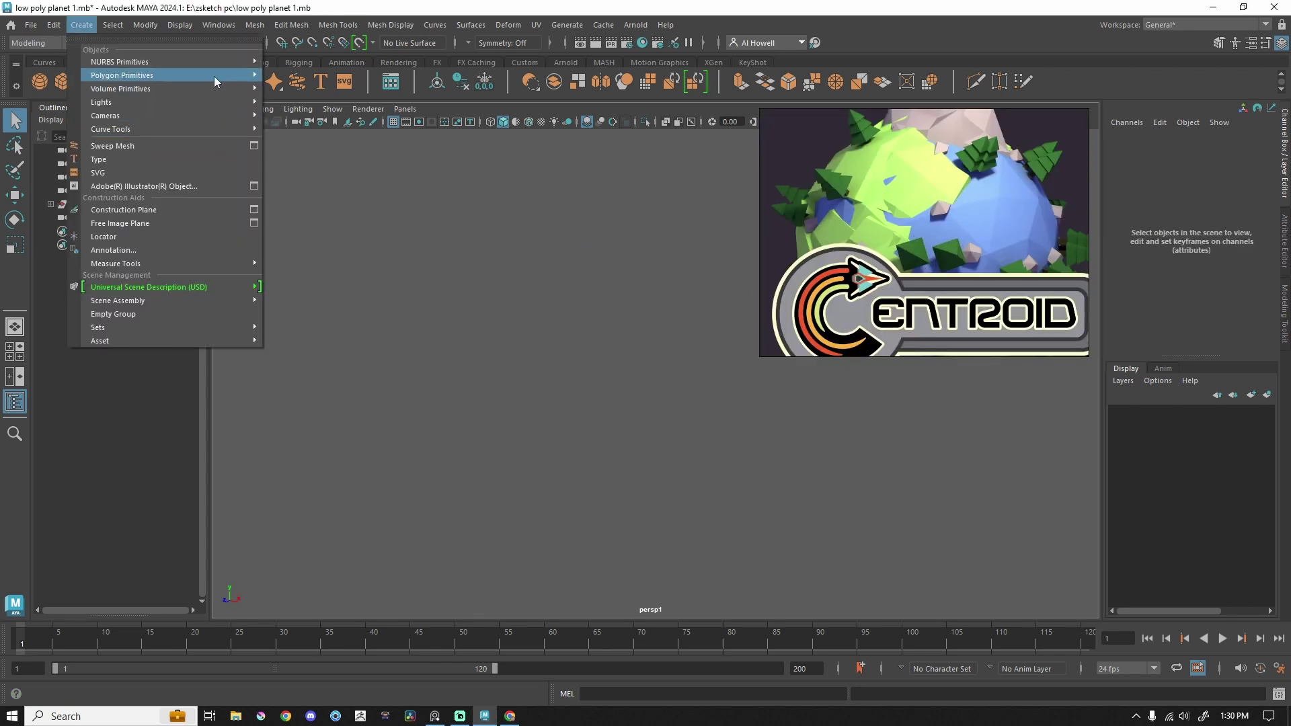
mouse_move(216, 74)
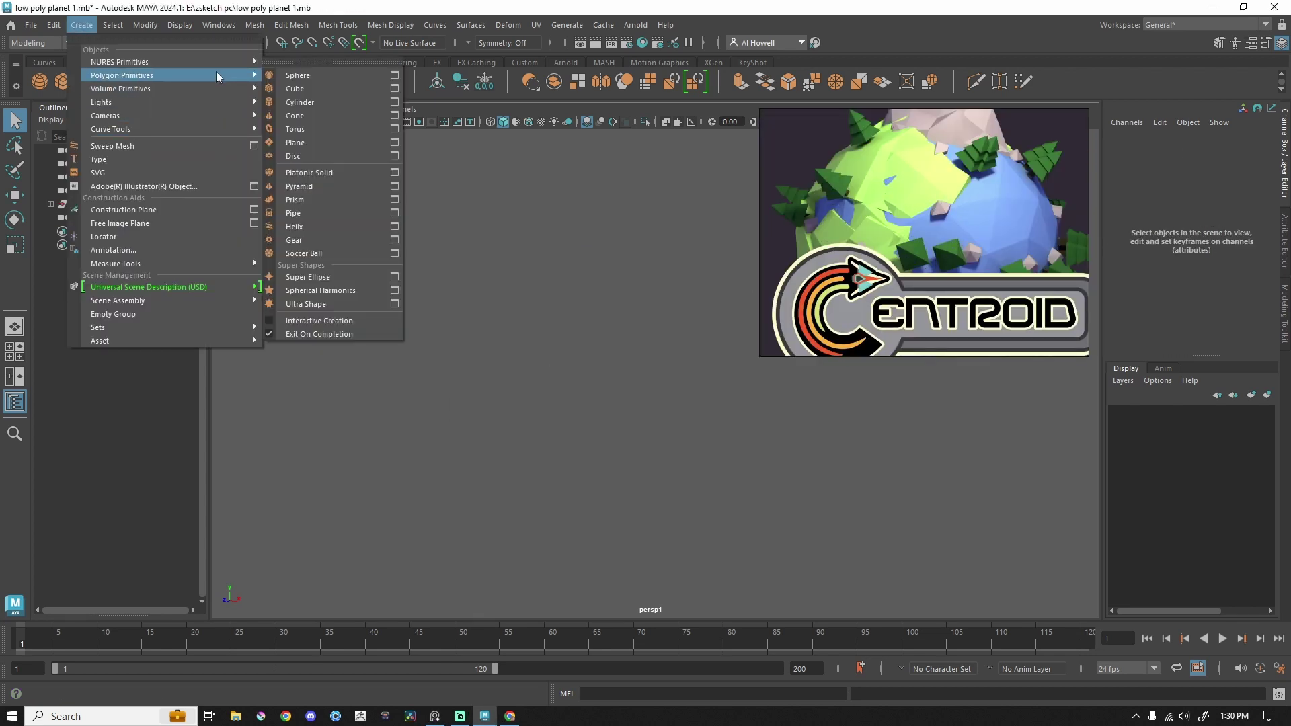
click(349, 172)
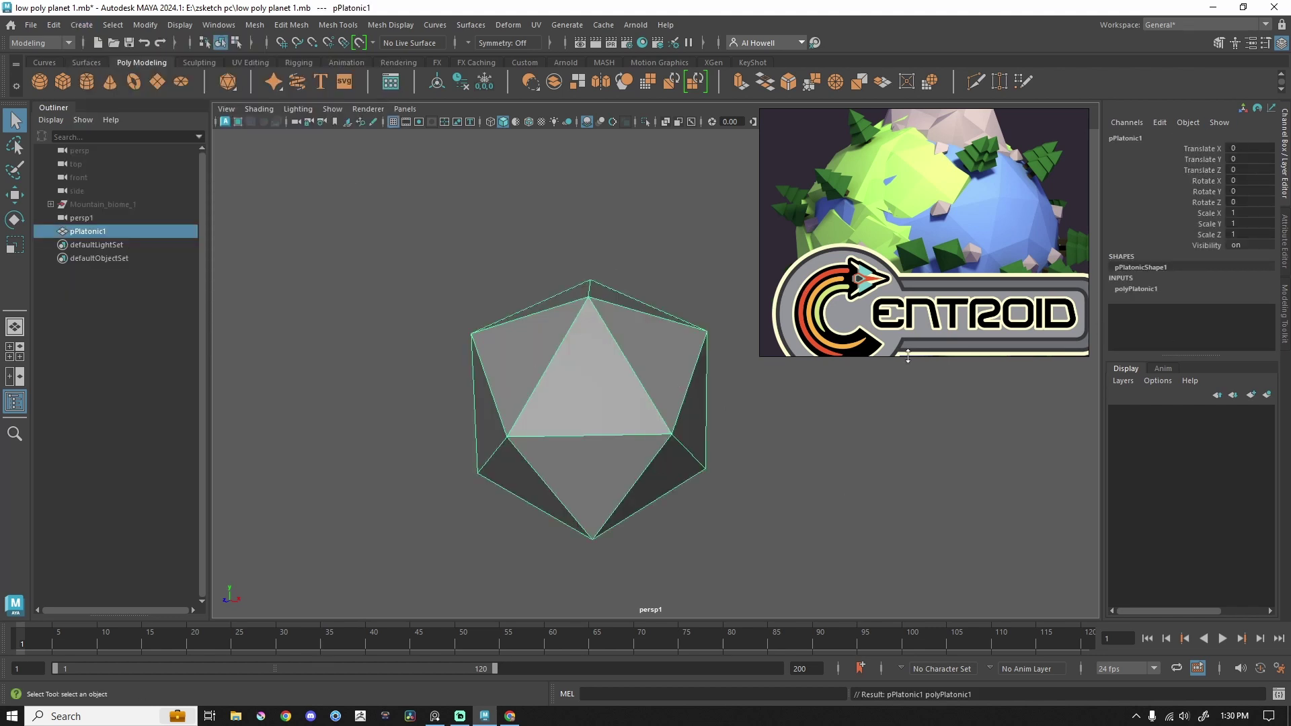
click(1135, 287)
scroll(1189, 317, down, 1)
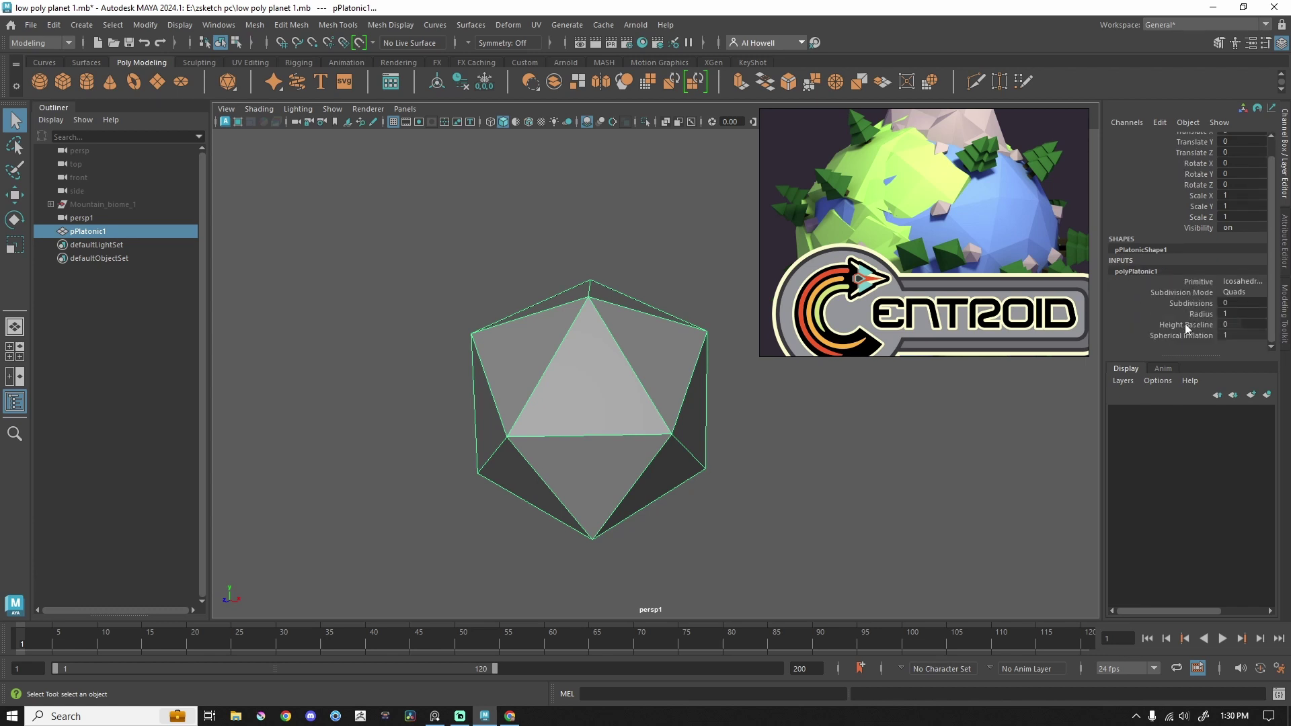
click(1254, 281)
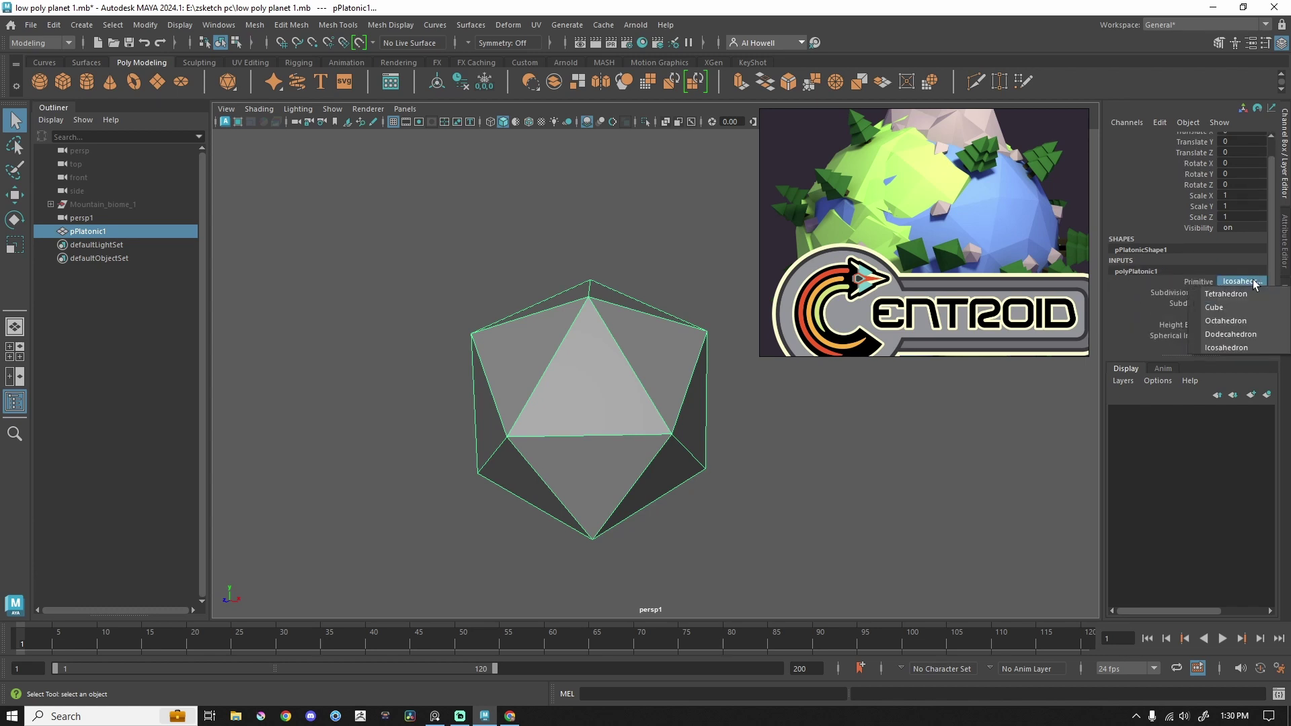
click(1214, 347)
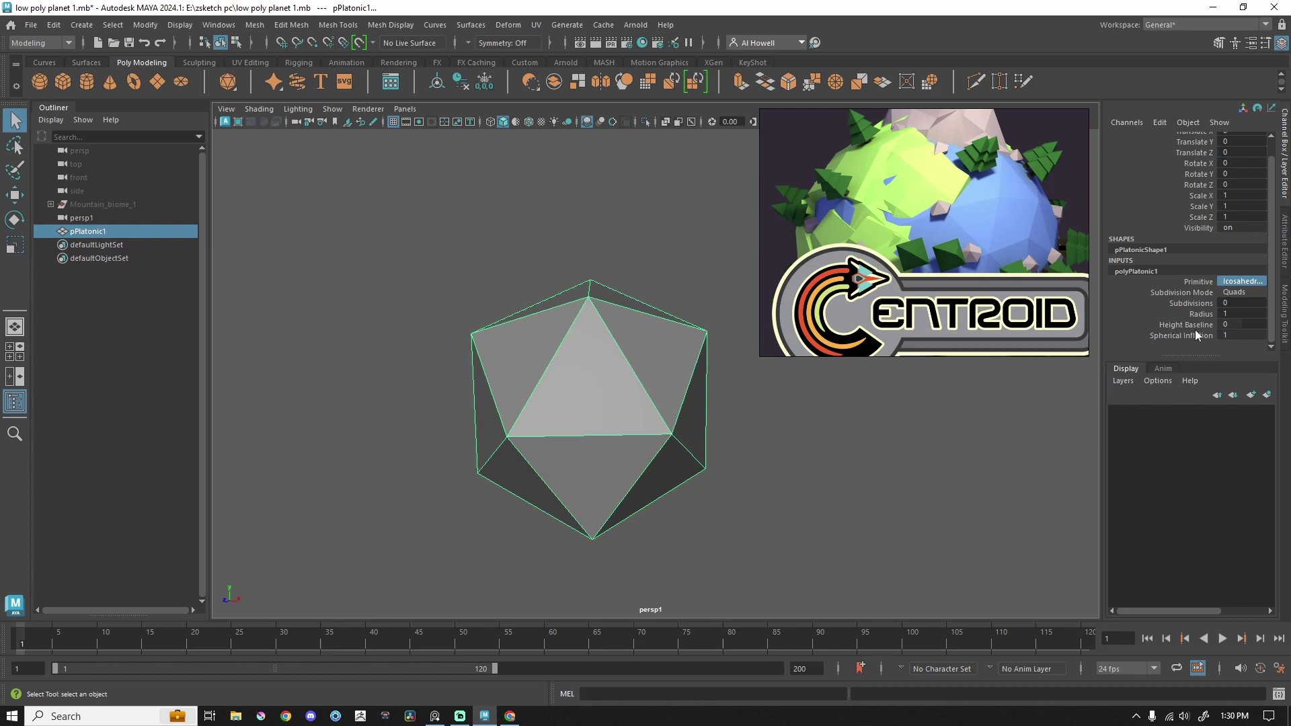
Set the icosahedron's subdivisions to 2 and change its subdivision mode from Quads to triangles.
click(1178, 304)
mouse_move(752, 400)
middle_down()
mouse_move(790, 400)
mouse_move(776, 400)
middle_up()
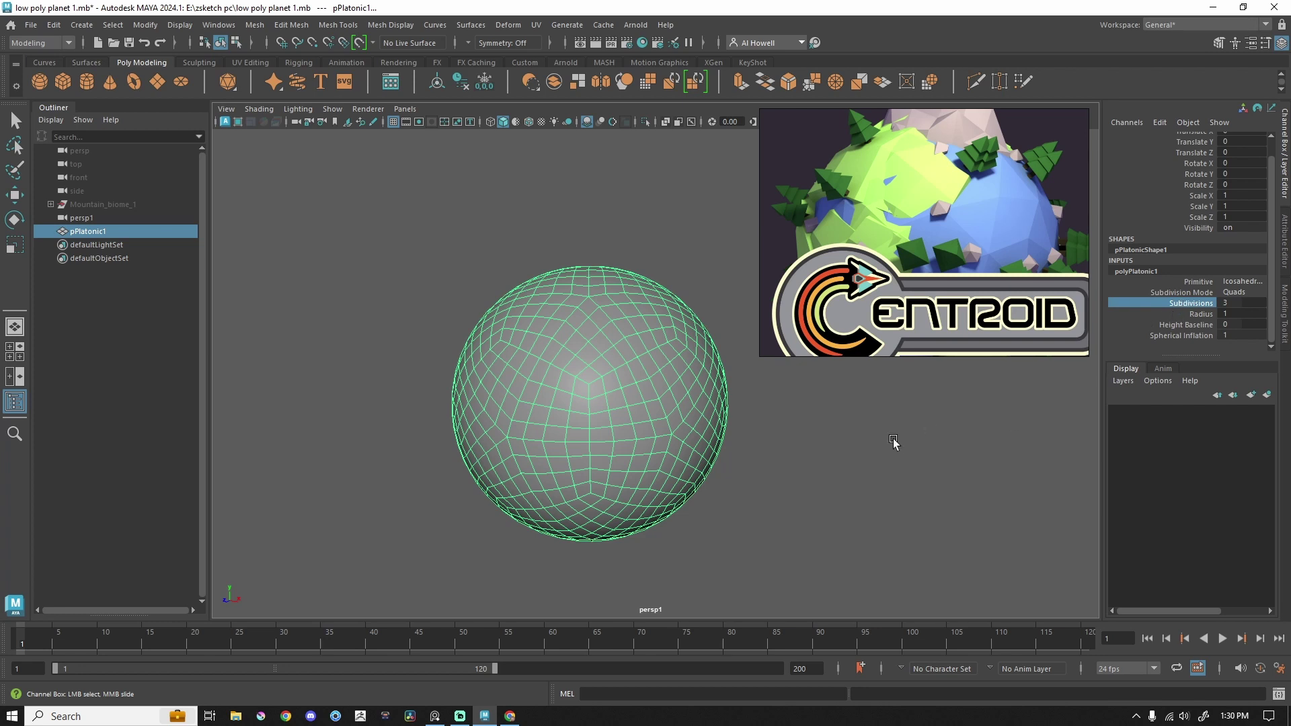
middle_drag(894, 441, 861, 441)
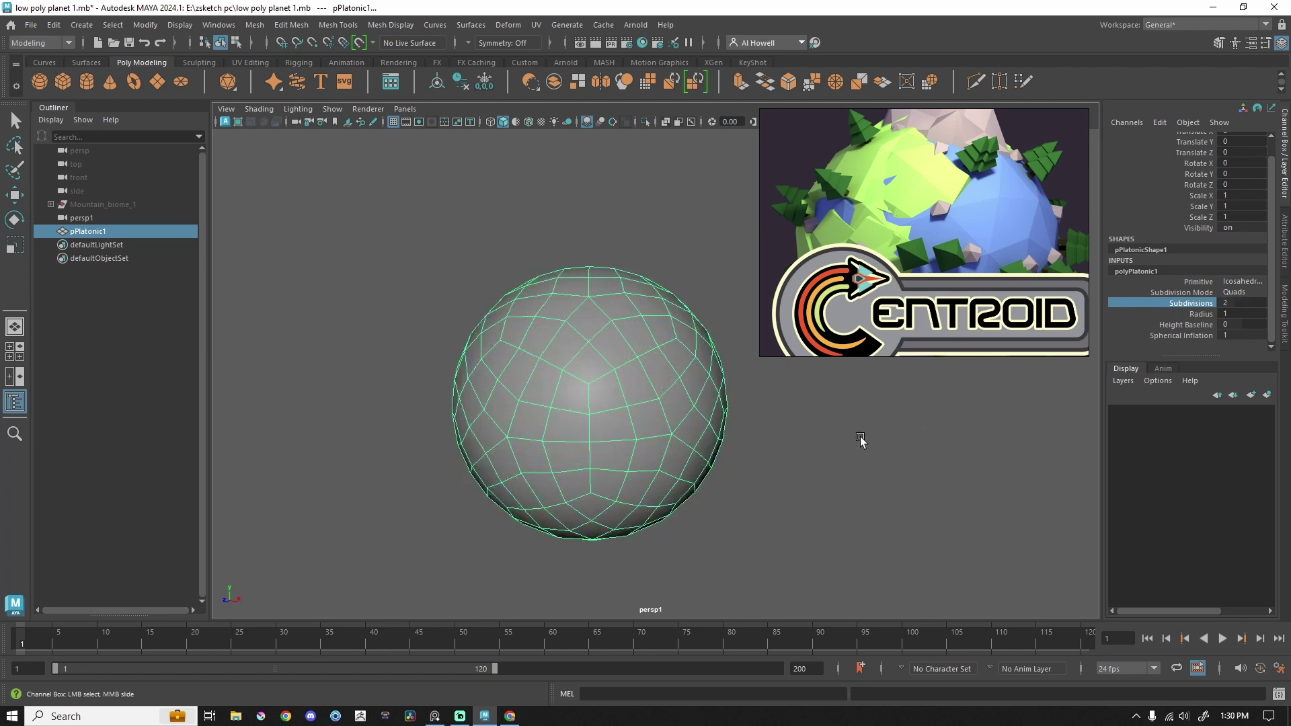
click(1225, 282)
click(814, 486)
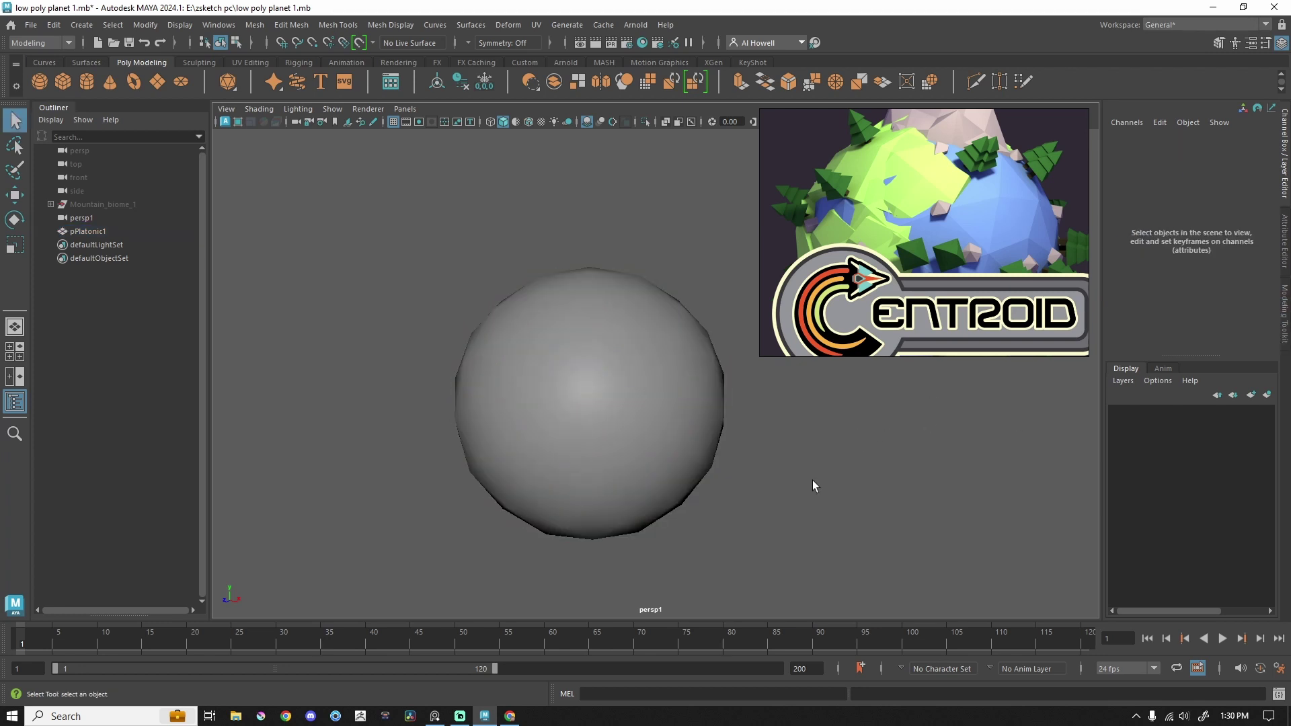
mouse_move(814, 486)
alt+mouse_down()
mouse_move(639, 470)
mouse_move(862, 479)
mouse_move(885, 501)
mouse_move(781, 514)
mouse_move(770, 464)
mouse_move(753, 454)
alt+mouse_up()
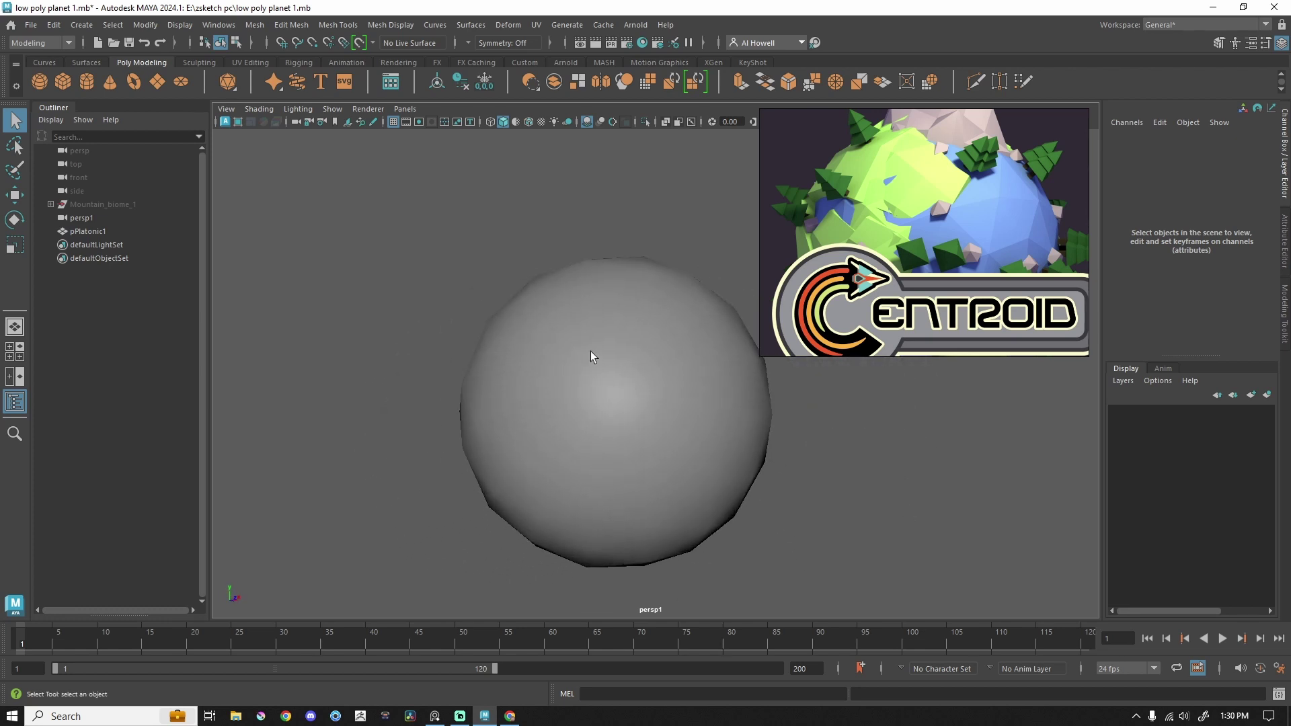
Harden all edges of the subdivided icosahedron with Harden Edge.
click(590, 351)
click(391, 25)
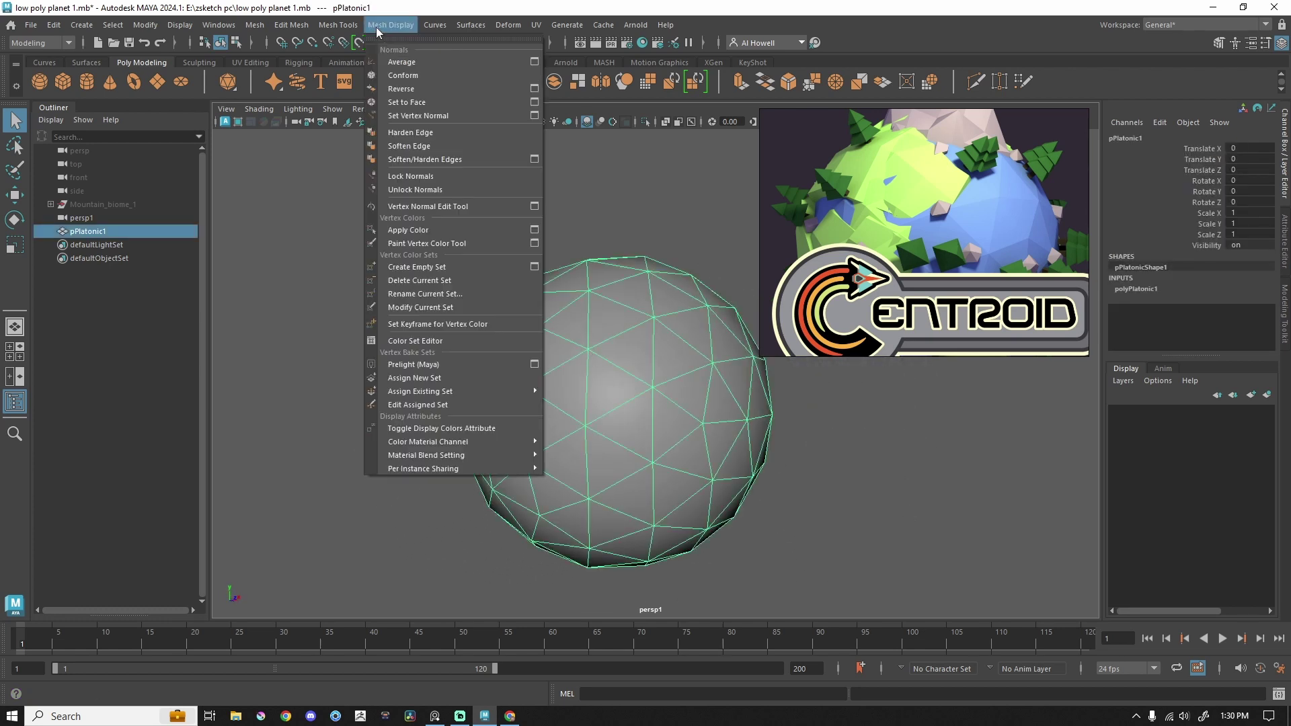
click(450, 134)
click(807, 467)
mouse_move(777, 474)
alt+mouse_down()
mouse_move(569, 478)
mouse_move(596, 528)
mouse_move(764, 479)
alt+mouse_up()
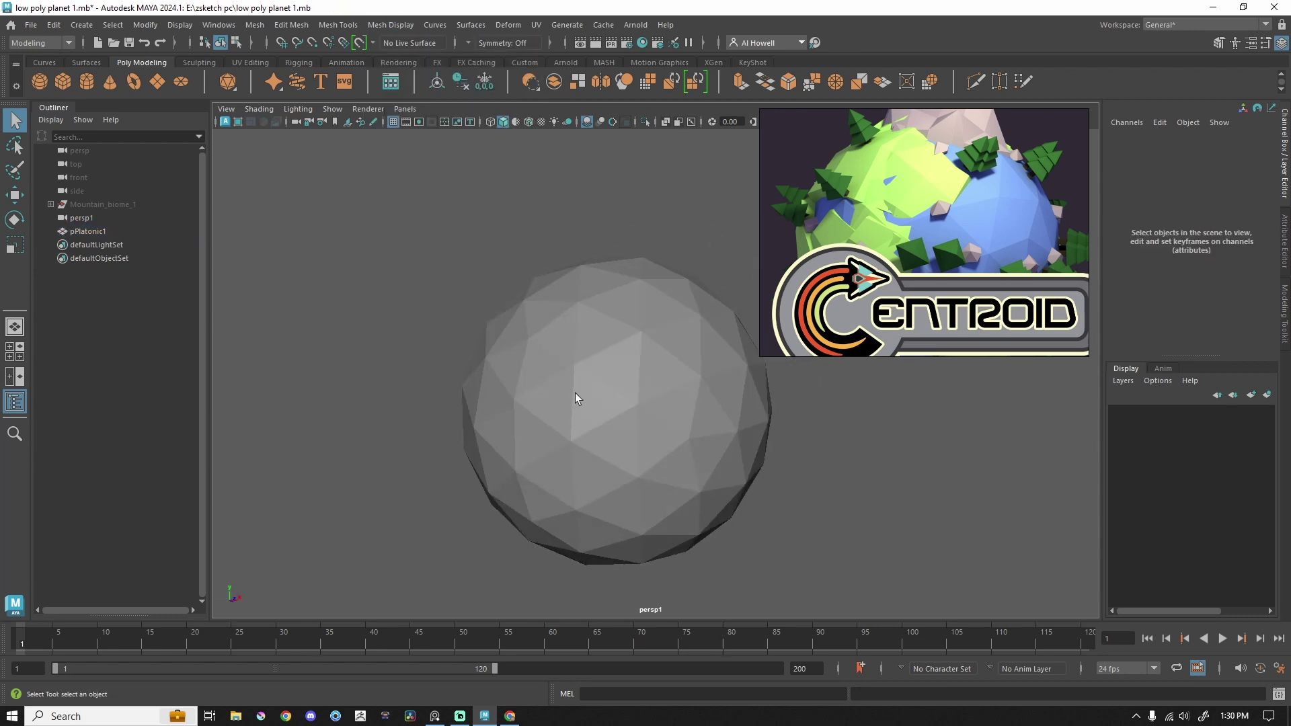
Select the six triangular faces around one front vertex of the planet mesh and soften their edges.
scroll(576, 393, up, 5)
click(596, 381)
right_click(600, 337)
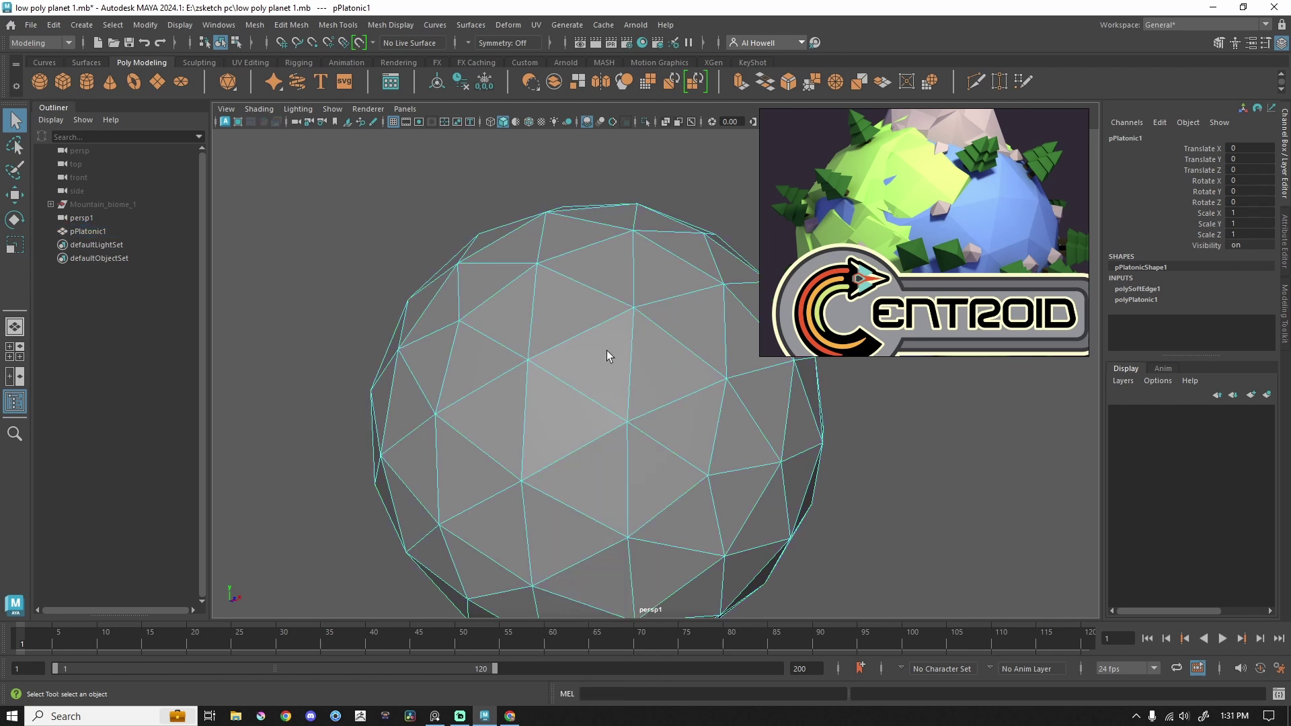
click(607, 349)
shift+click(695, 381)
shift+click(700, 433)
shift+click(663, 479)
shift+click(588, 501)
shift+click(563, 425)
click(390, 25)
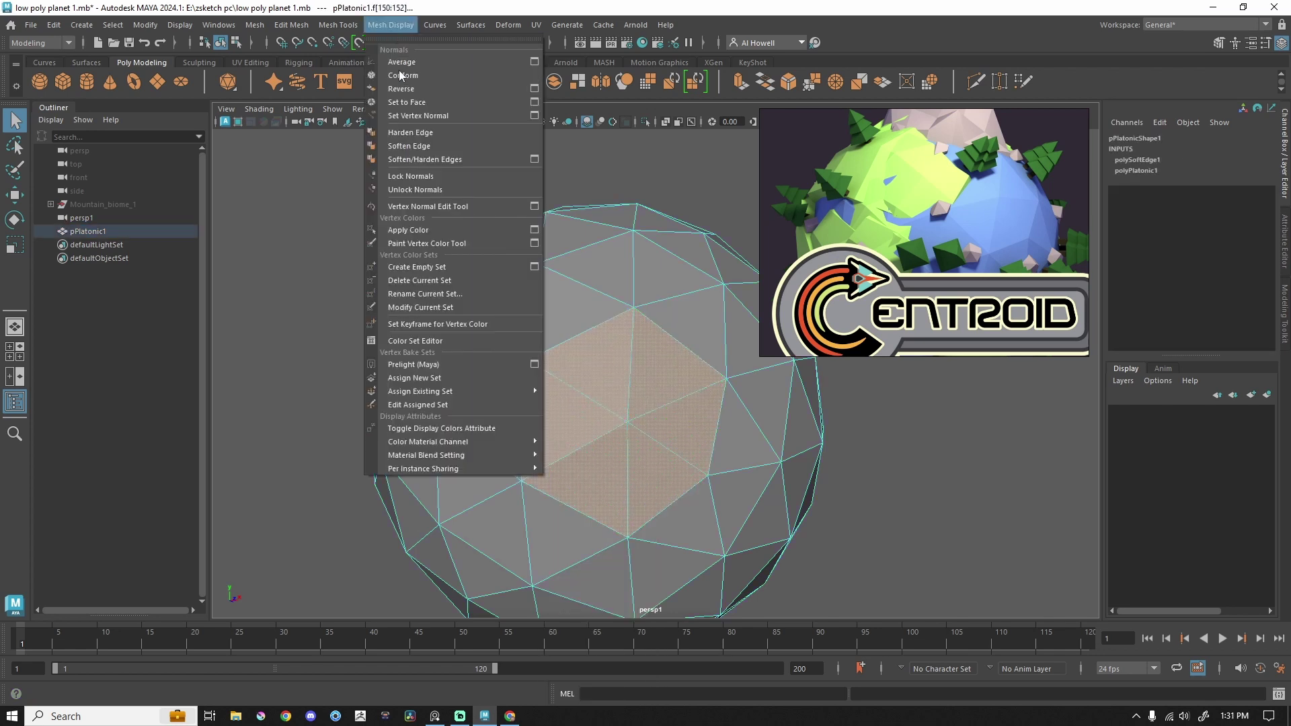
click(414, 146)
click(942, 497)
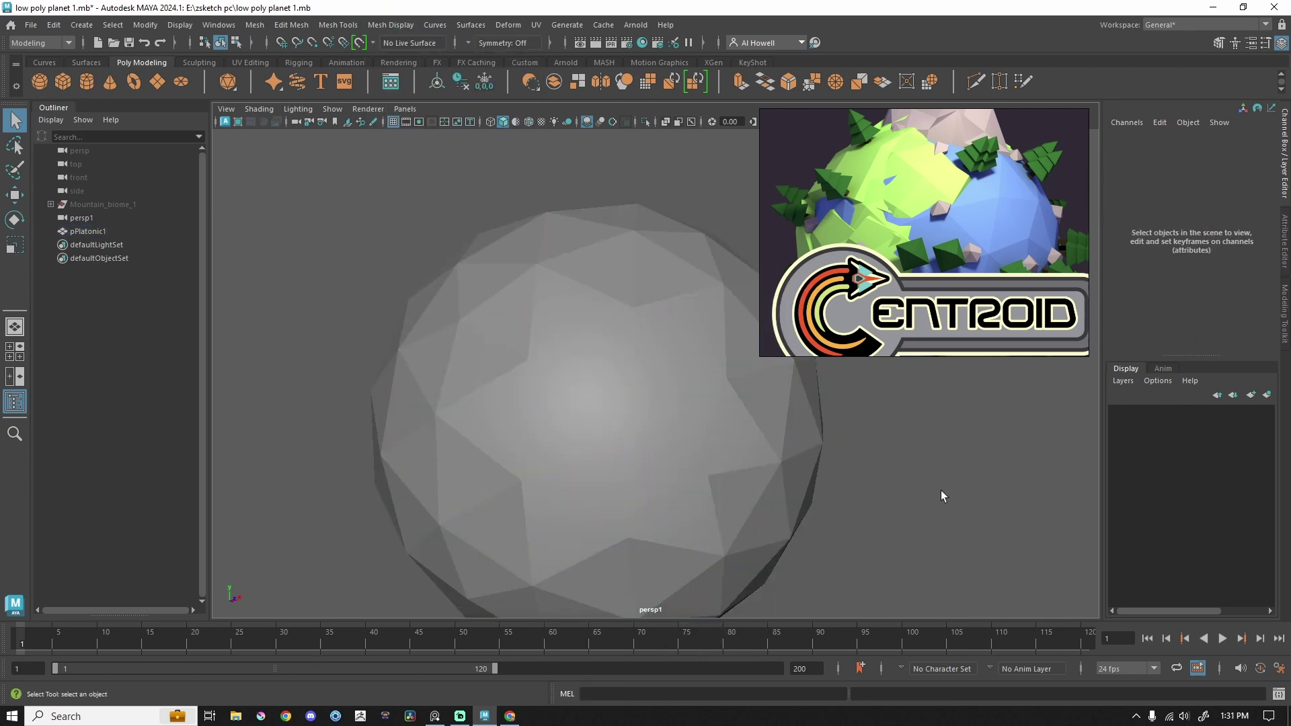
Harden the edges of the whole planet mesh again to remove the softened patch.
alt+drag(942, 496, 688, 450)
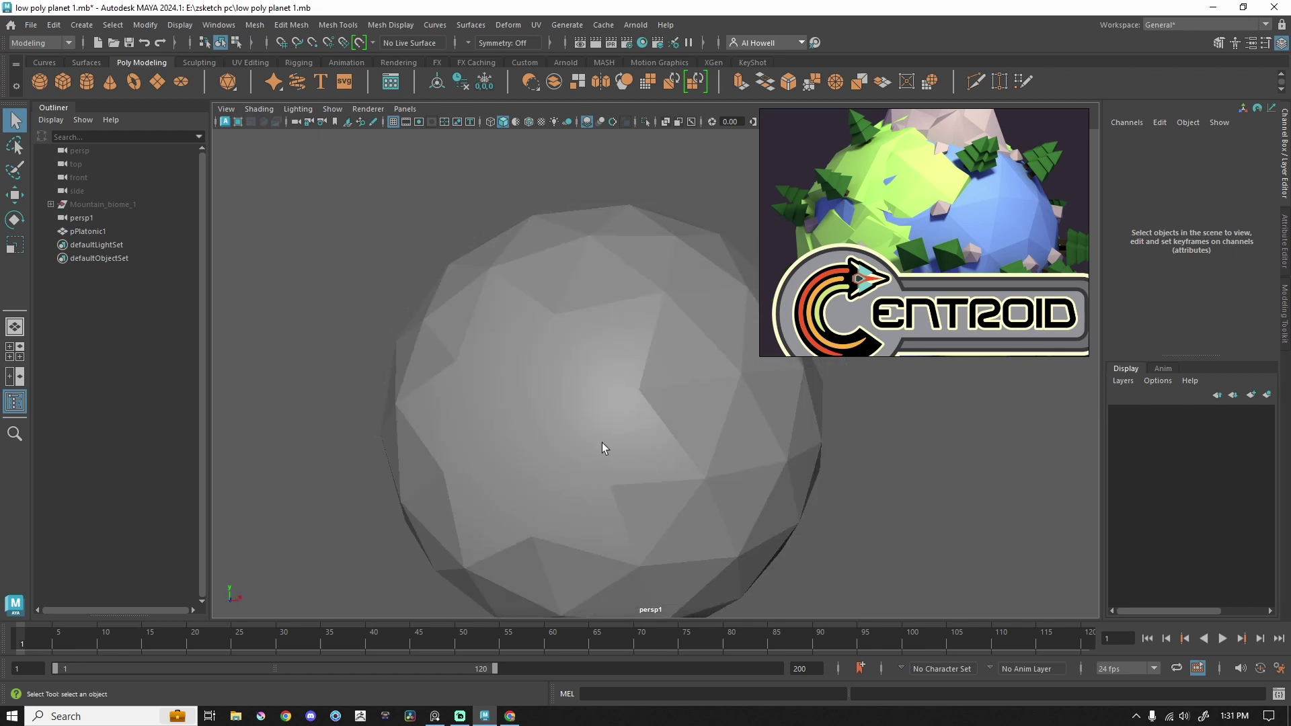
mouse_move(565, 427)
alt+mouse_down()
mouse_move(628, 415)
mouse_move(544, 395)
mouse_move(648, 401)
mouse_move(578, 451)
mouse_move(391, 426)
mouse_move(426, 381)
mouse_move(574, 401)
mouse_move(562, 432)
alt+mouse_up()
click(565, 430)
click(391, 25)
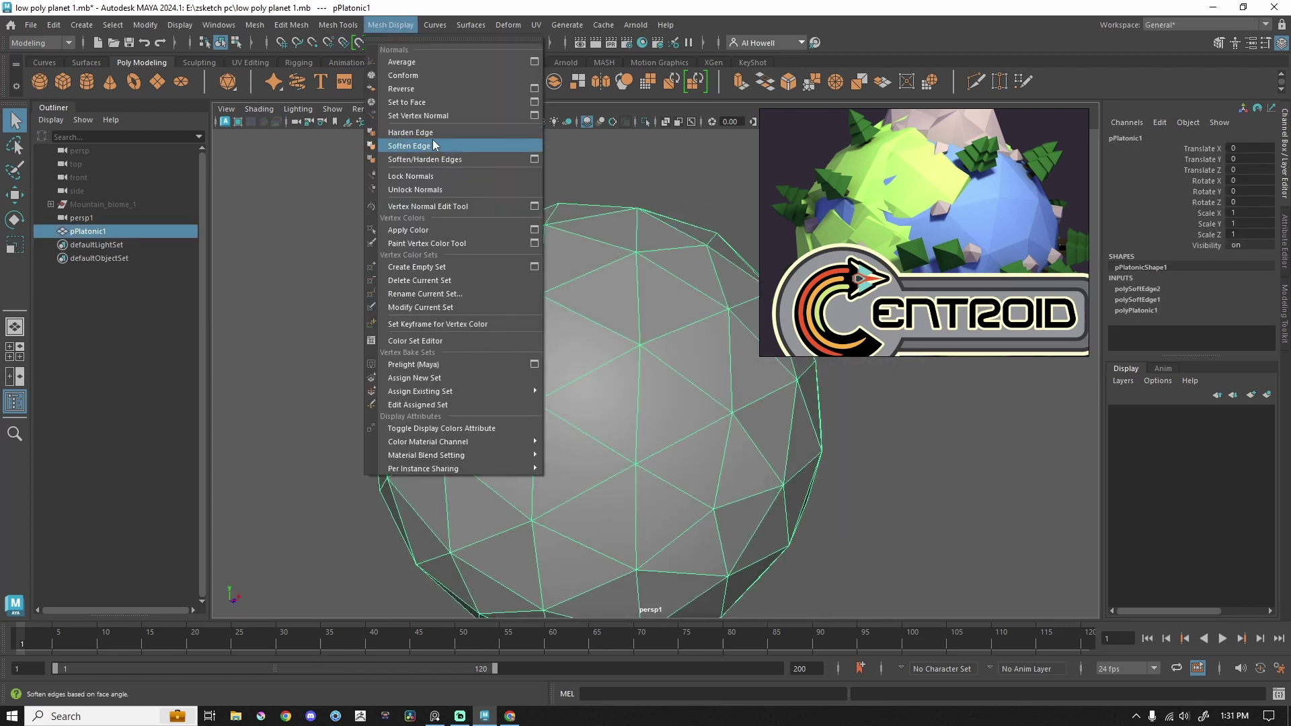
click(426, 129)
click(969, 520)
alt+drag(874, 482, 935, 349)
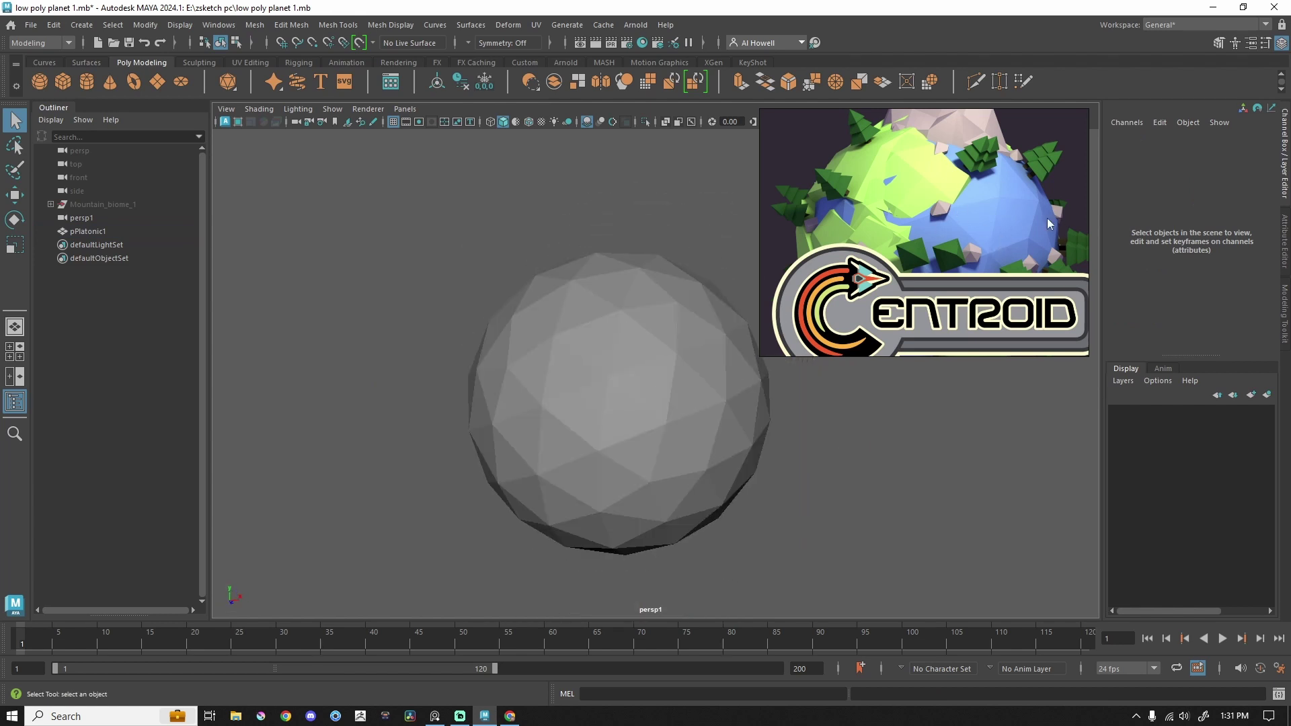
Rename the faceted icosahedron sphere as water in the scene hierarchy.
scroll(946, 247, down, 4)
scroll(946, 246, up, 3)
scroll(612, 418, up, 2)
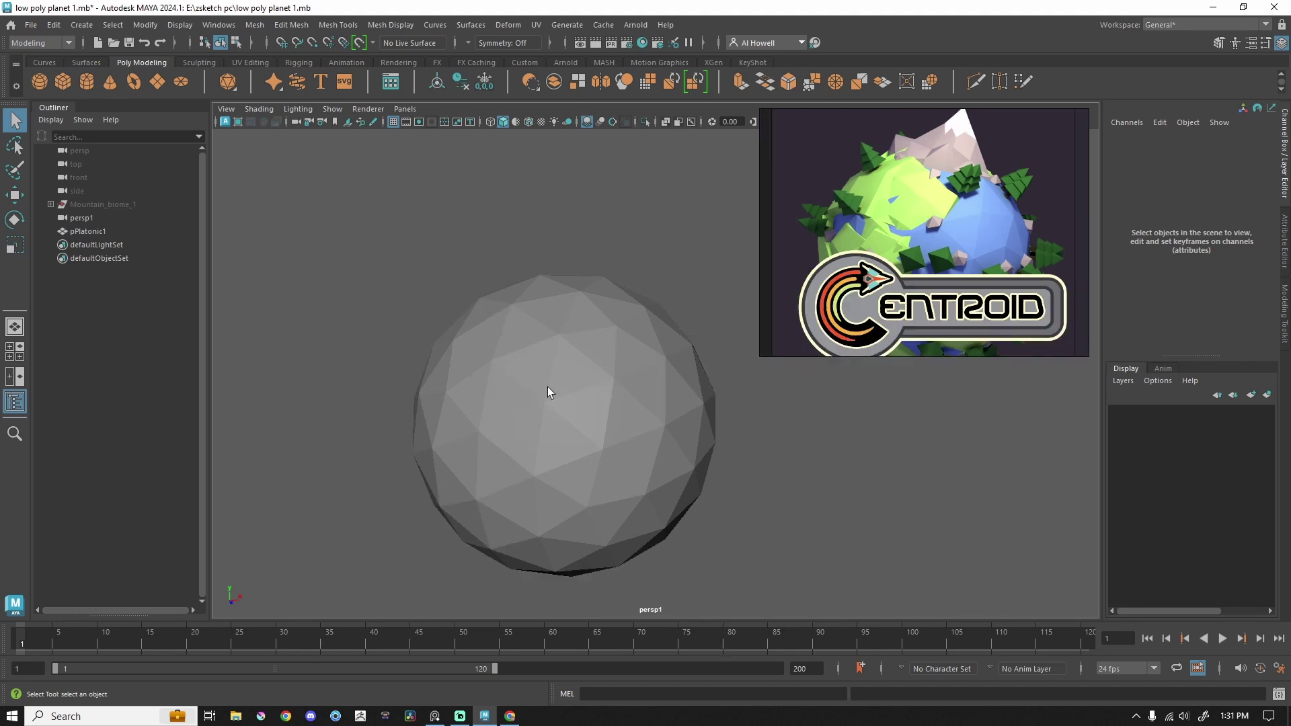
alt+drag(550, 393, 551, 369)
click(549, 378)
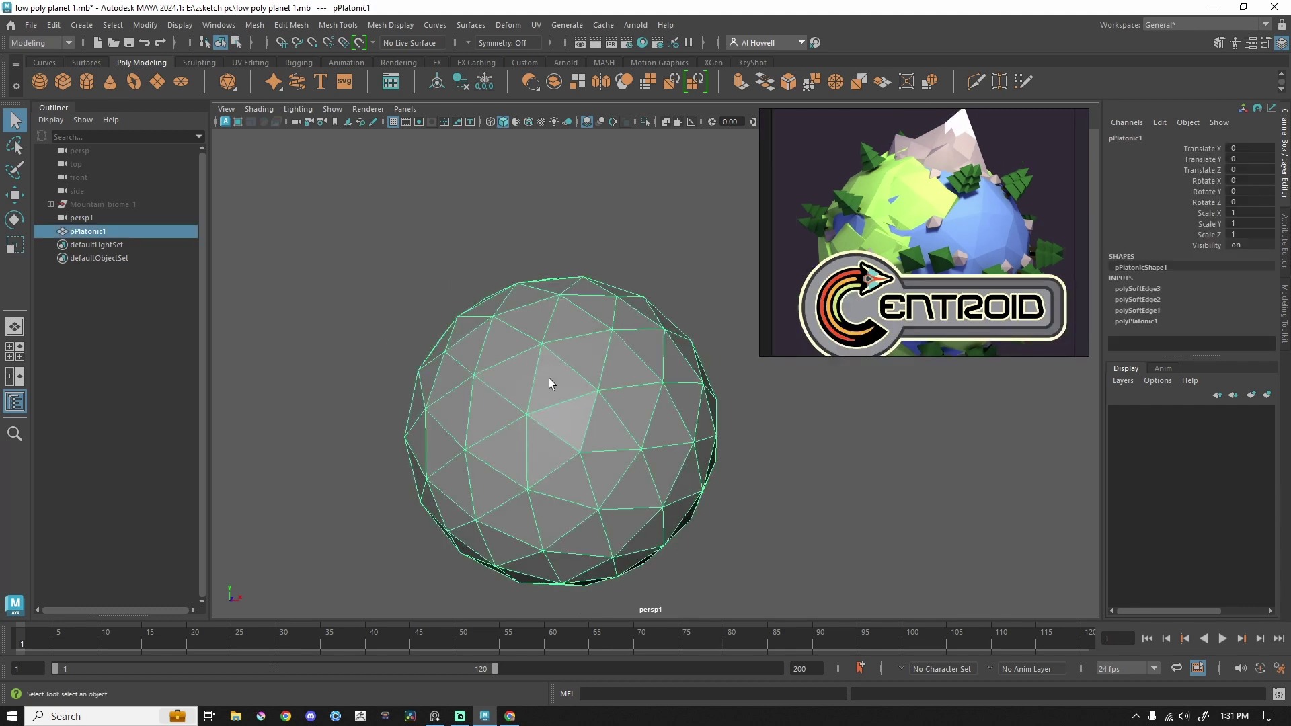
double_click(106, 232)
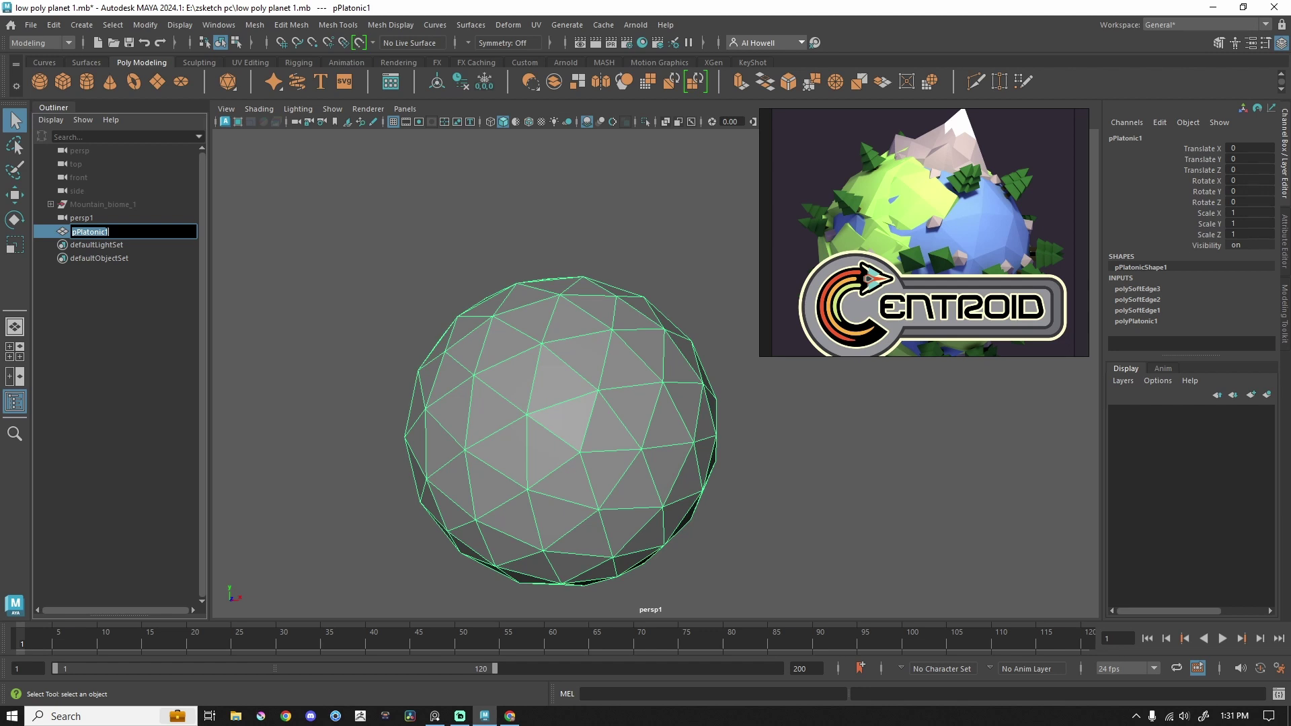
click(21, 402)
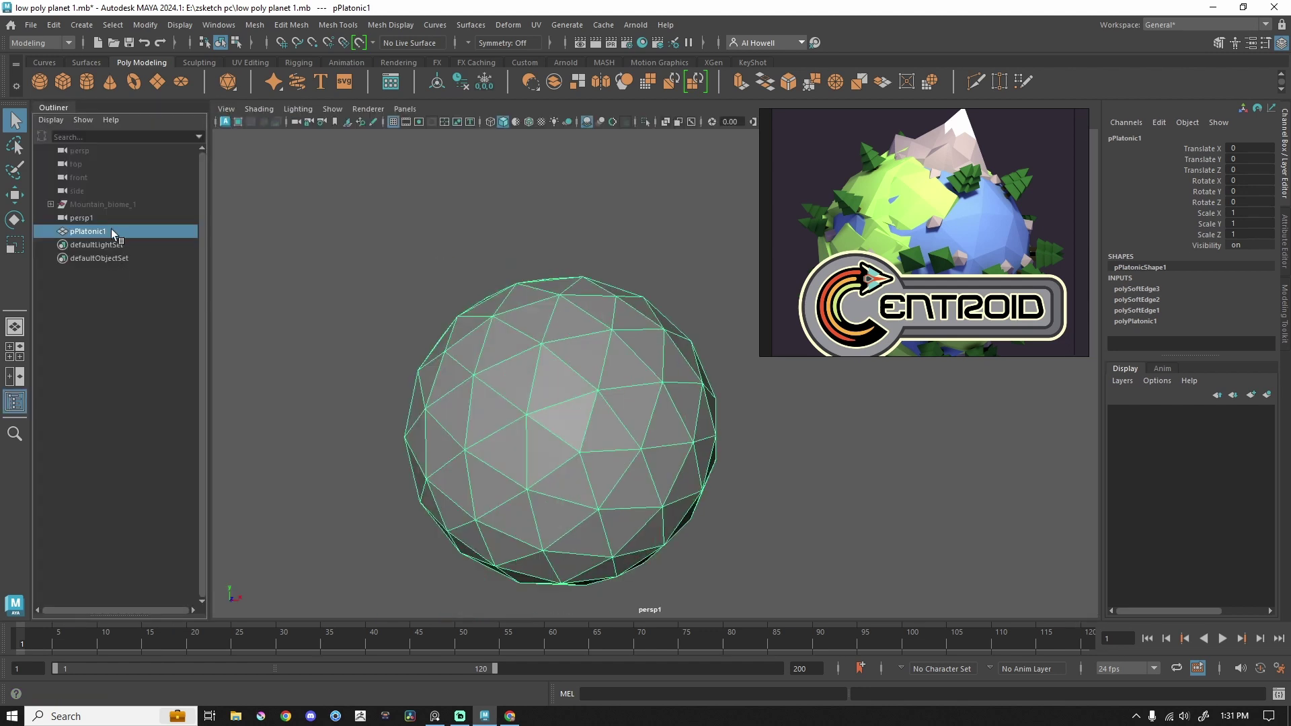
double_click(113, 231)
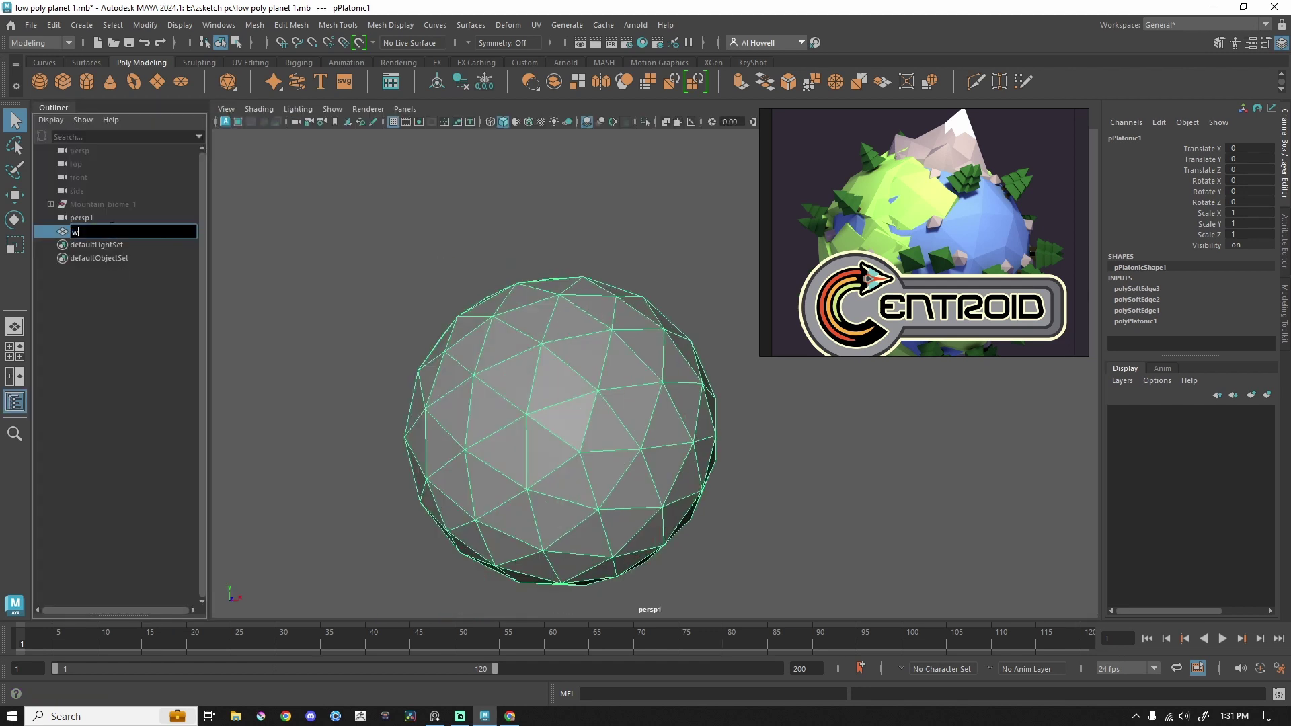
text(water)
key(Return)
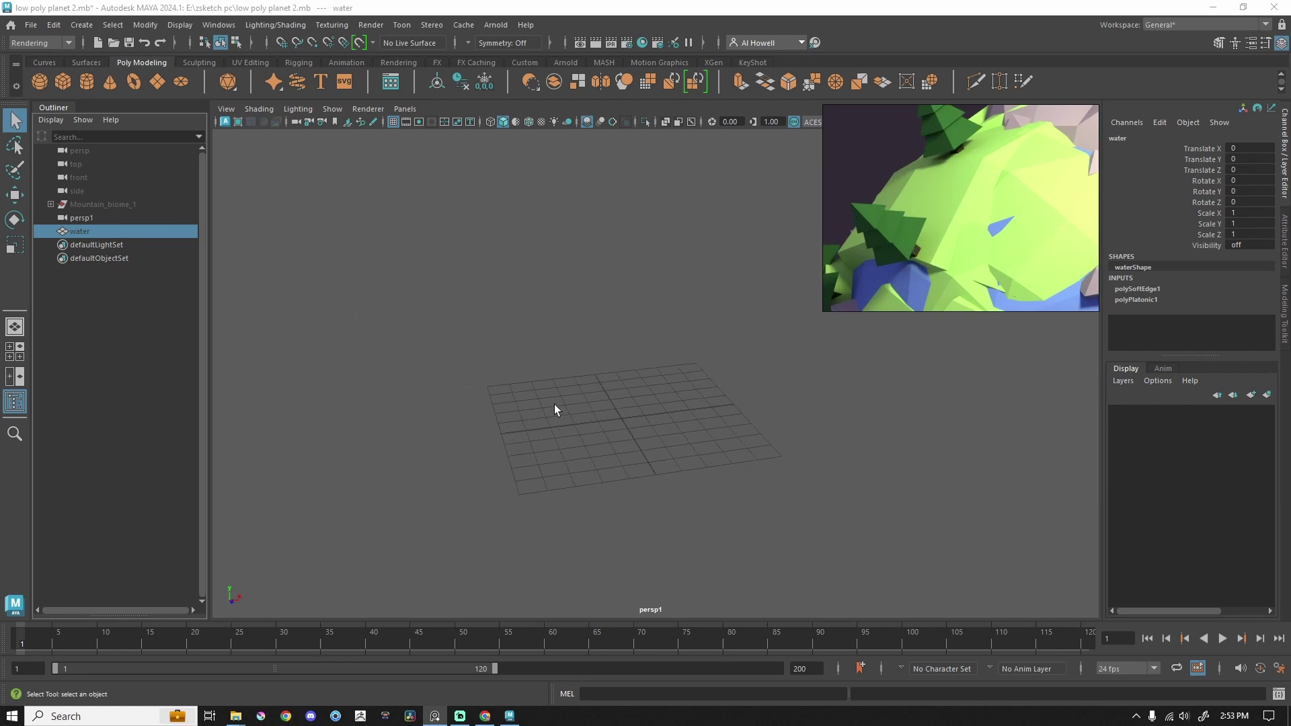
Create a default polygon cube at the origin.
click(62, 81)
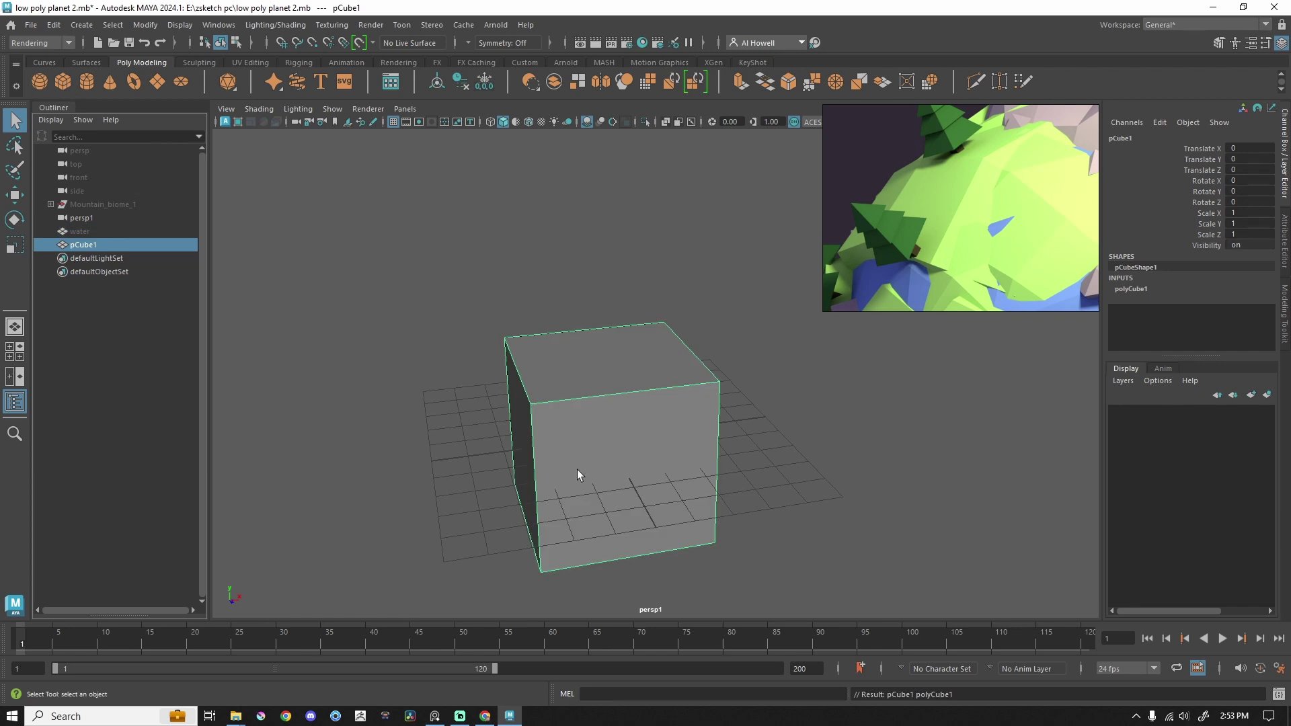
Shape the cube into a tree trunk with scale about 0.455 in X and Z and 1.495 in Y, raised to about 0.544 in Y.
key(r)
drag(609, 441, 535, 506)
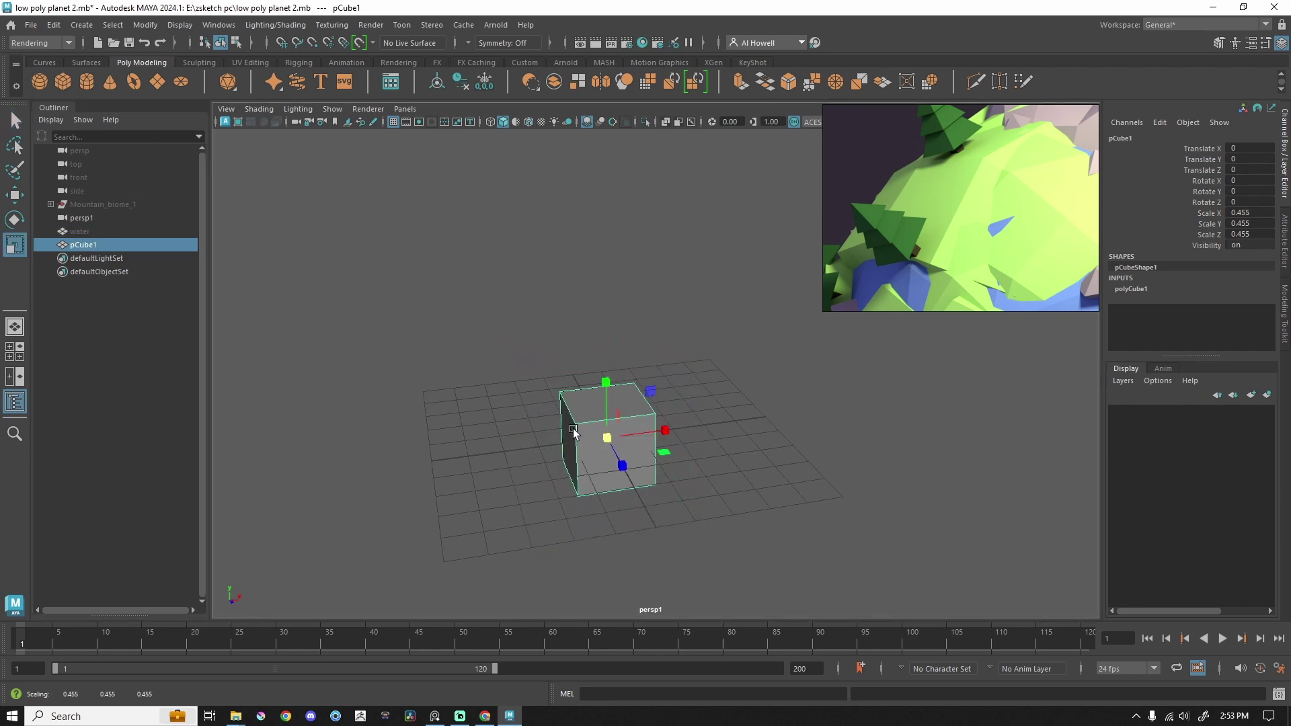
drag(605, 382, 600, 282)
drag(603, 374, 604, 300)
key(w)
scroll(562, 393, down, 2)
alt+drag(715, 387, 663, 387)
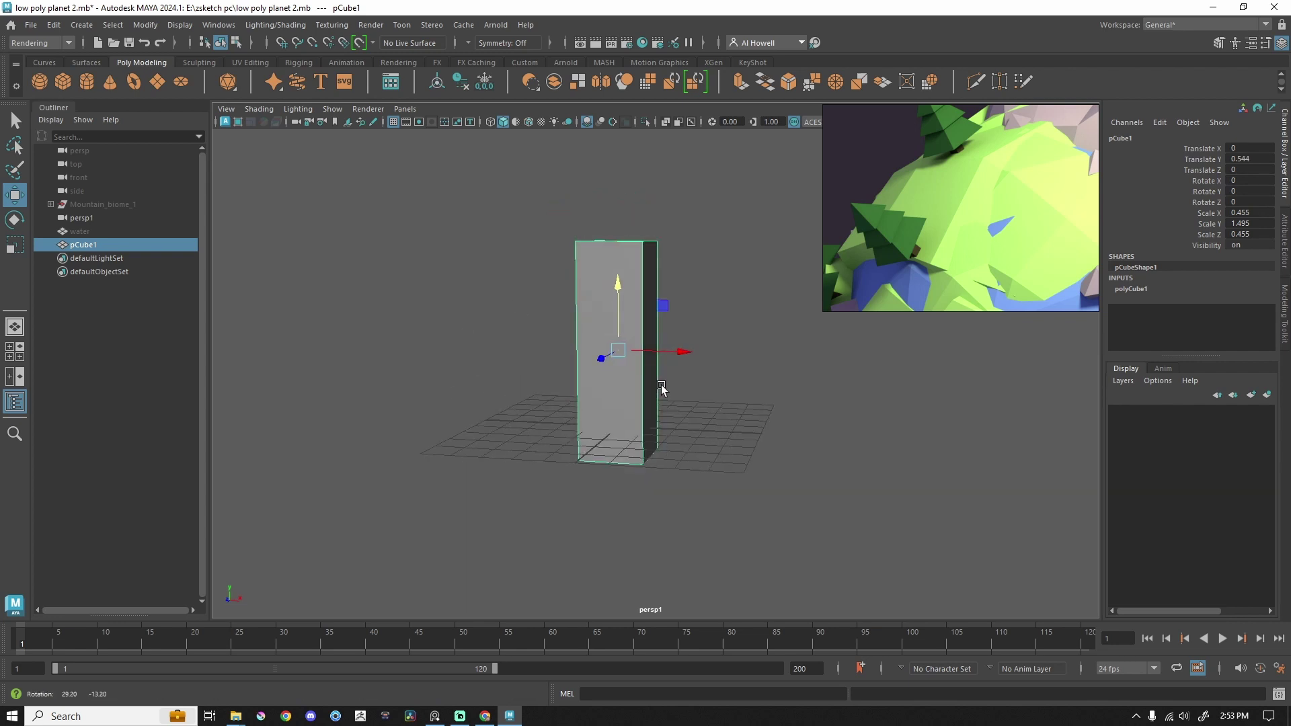
click(90, 229)
click(90, 231)
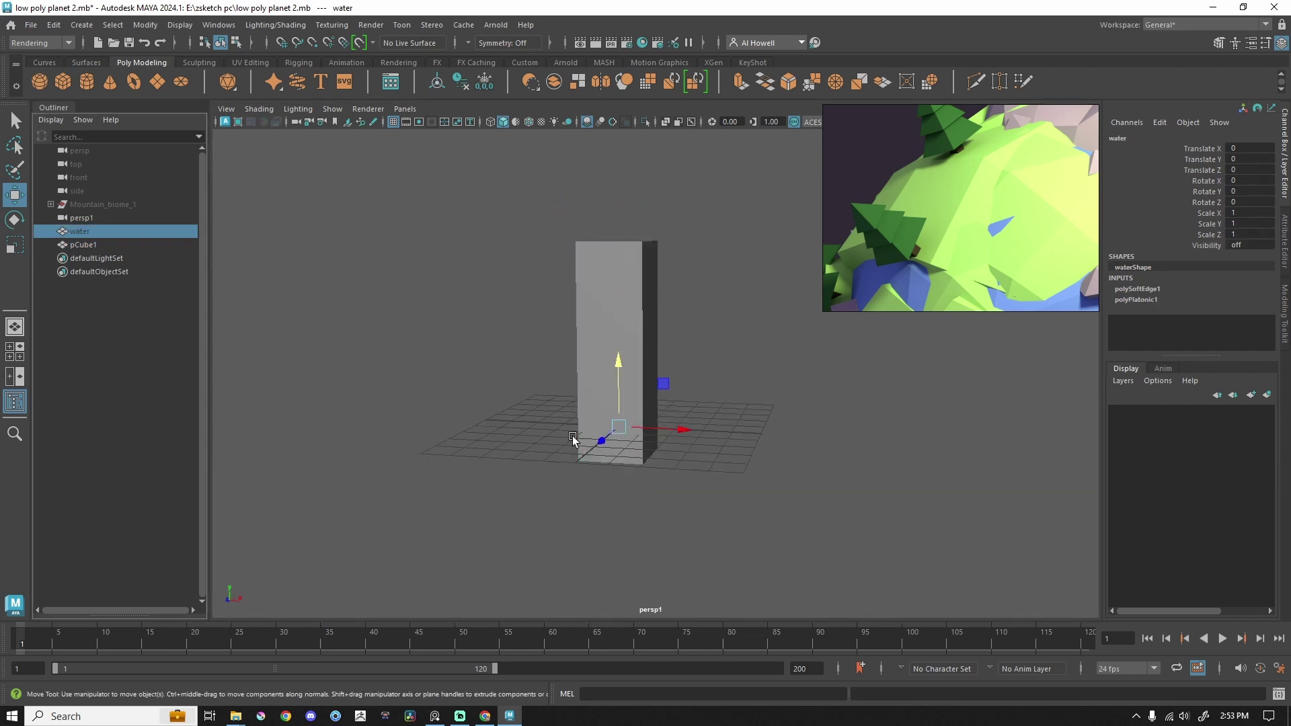
key(h)
key(h)
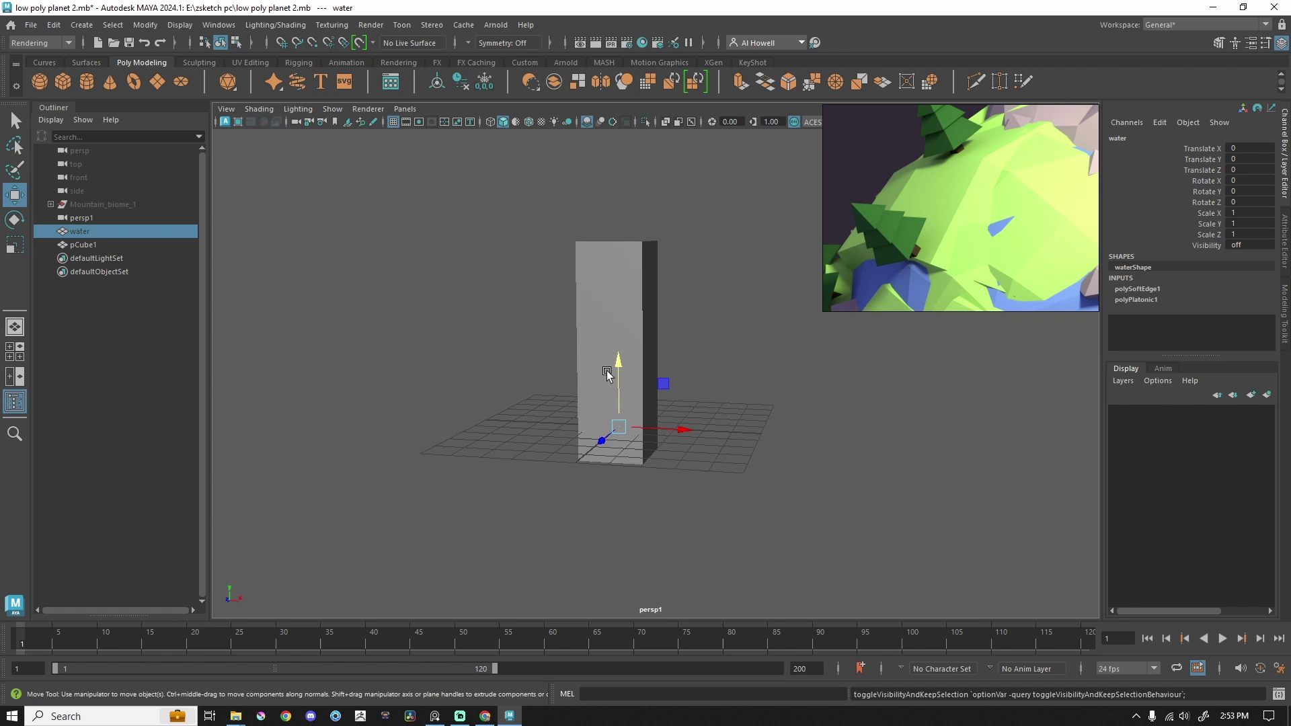
click(634, 369)
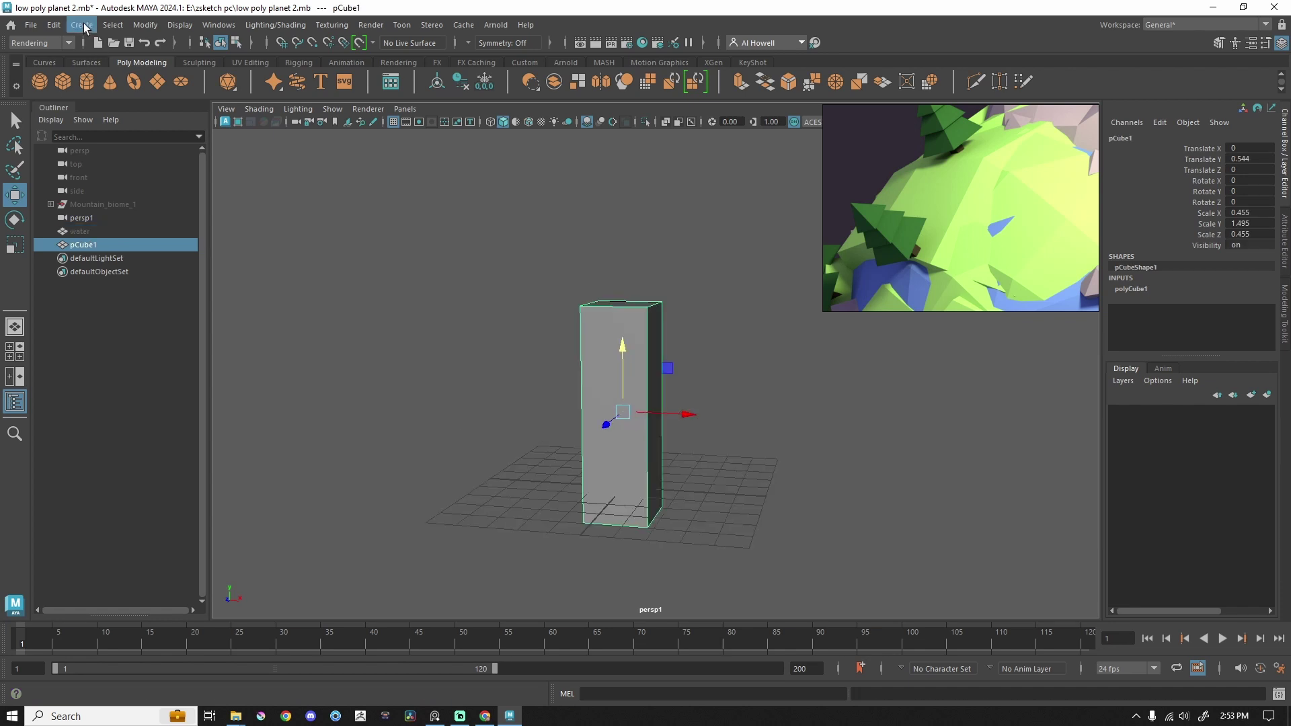
Create a polygon pyramid and raise it to about 1.486 in Y, onto the upper end of the trunk.
click(83, 26)
mouse_move(229, 74)
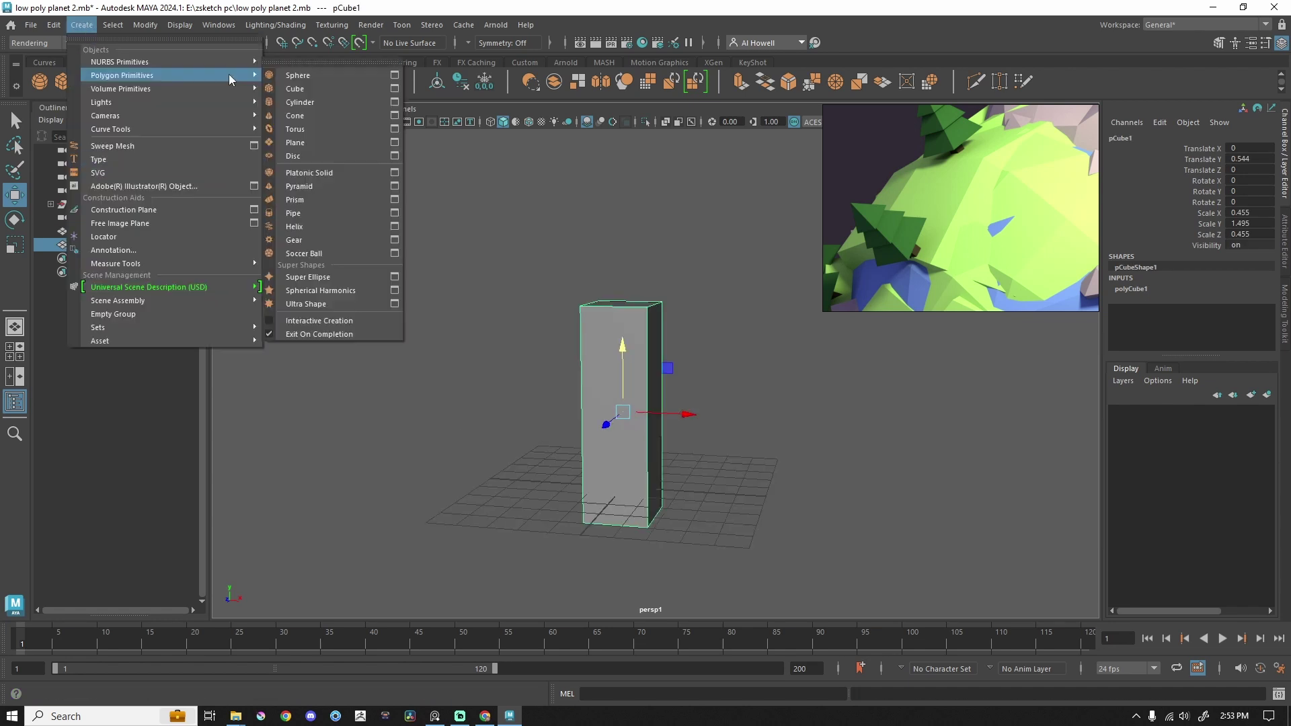
click(356, 189)
drag(626, 227, 627, 225)
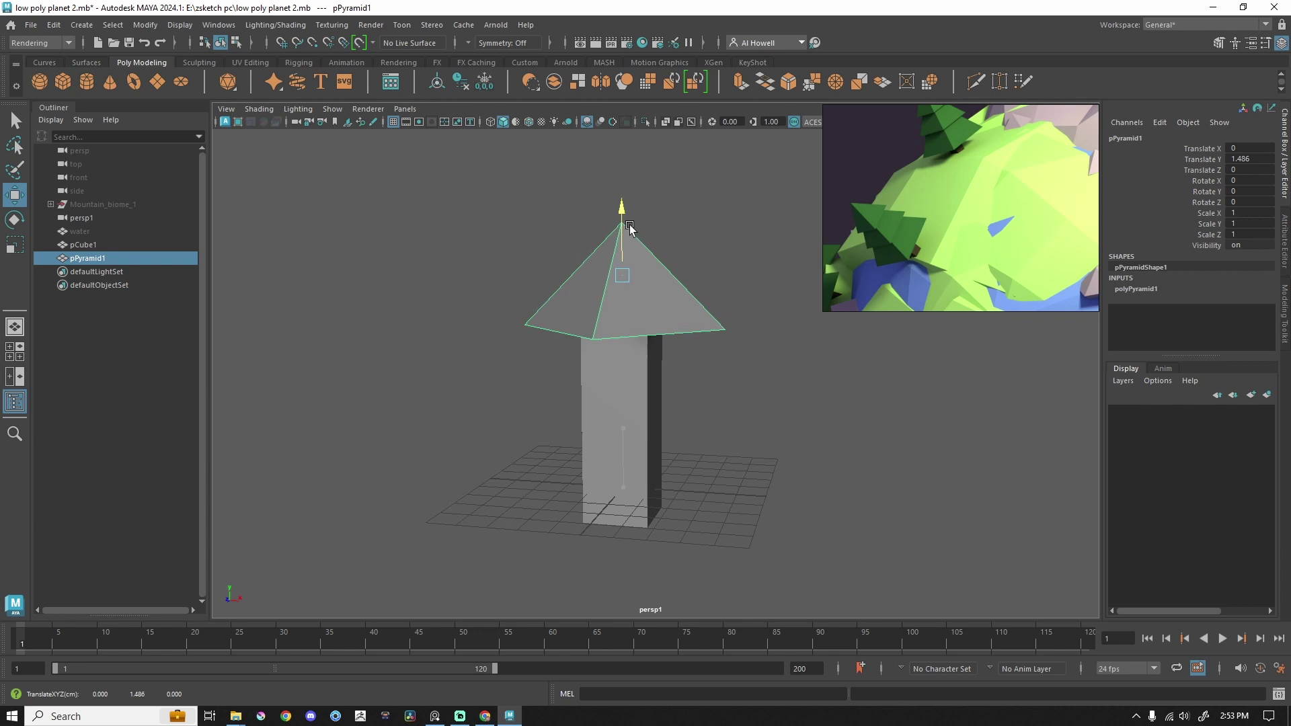
Scale the pyramid uniformly to about 1.558 and set its Y rotation to 45.
key(r)
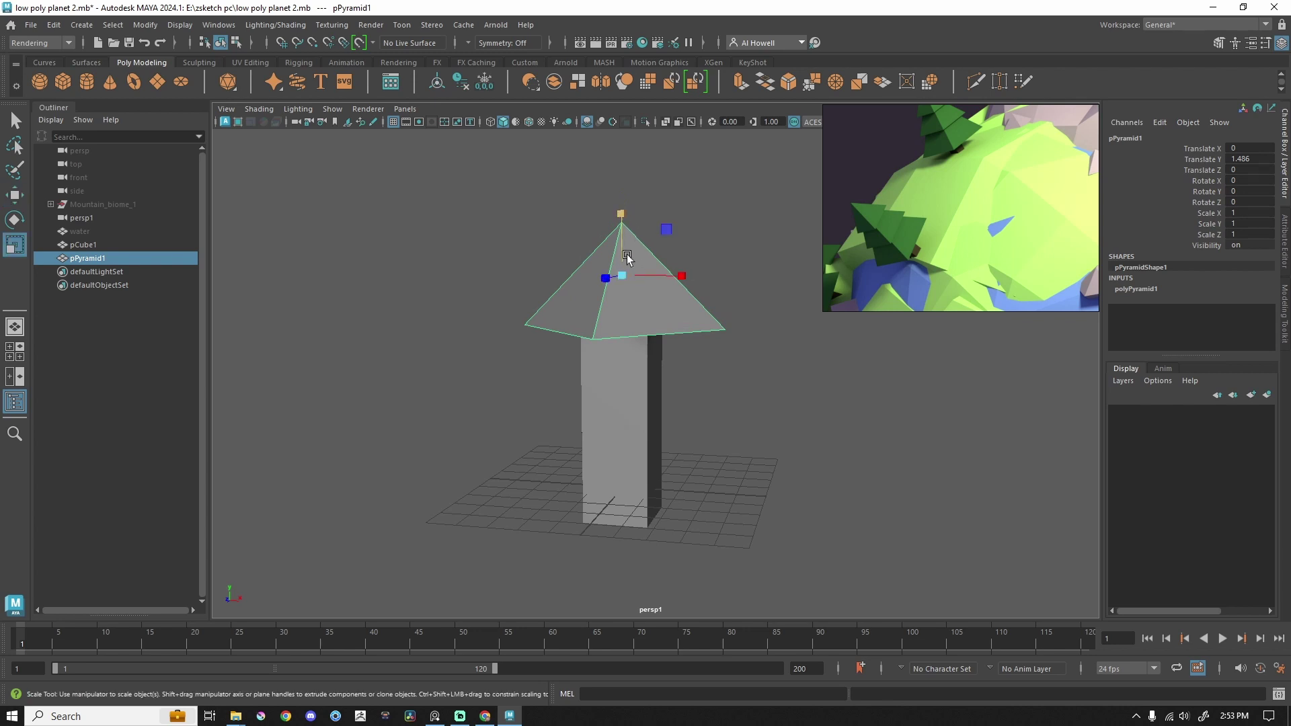
alt+drag(668, 458, 668, 424)
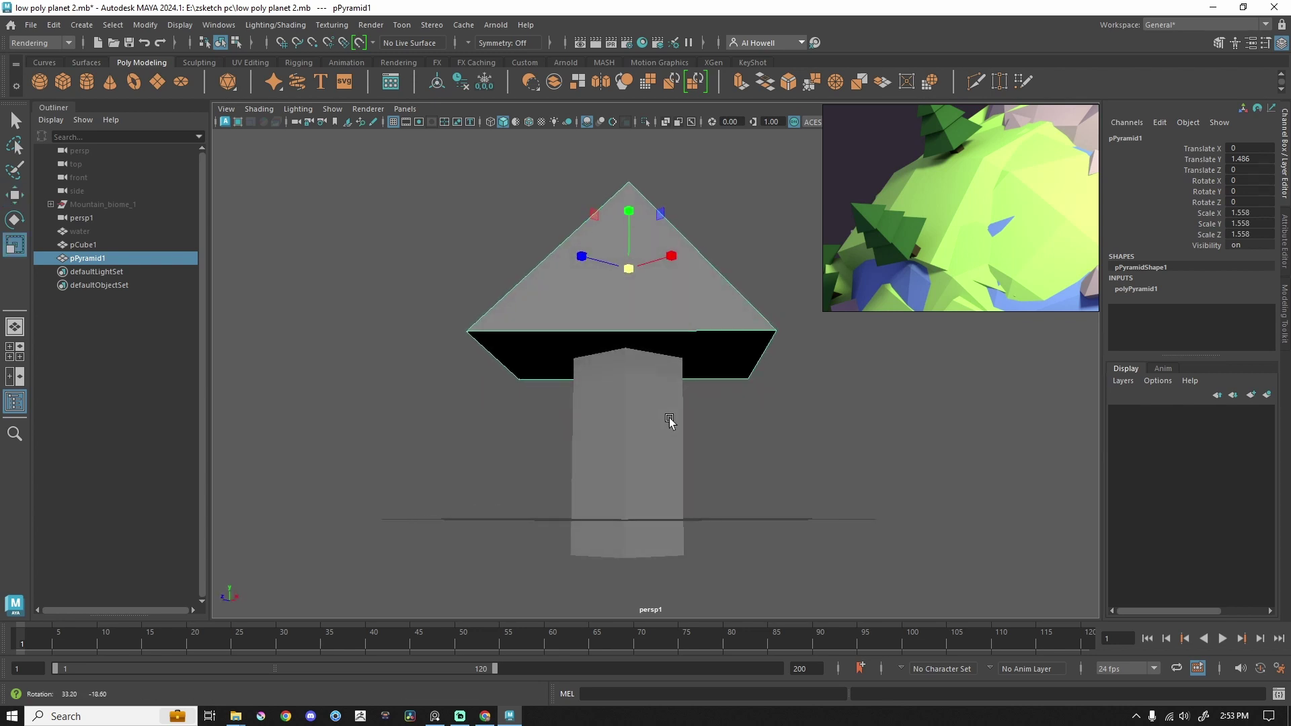
alt+drag(610, 494, 727, 523)
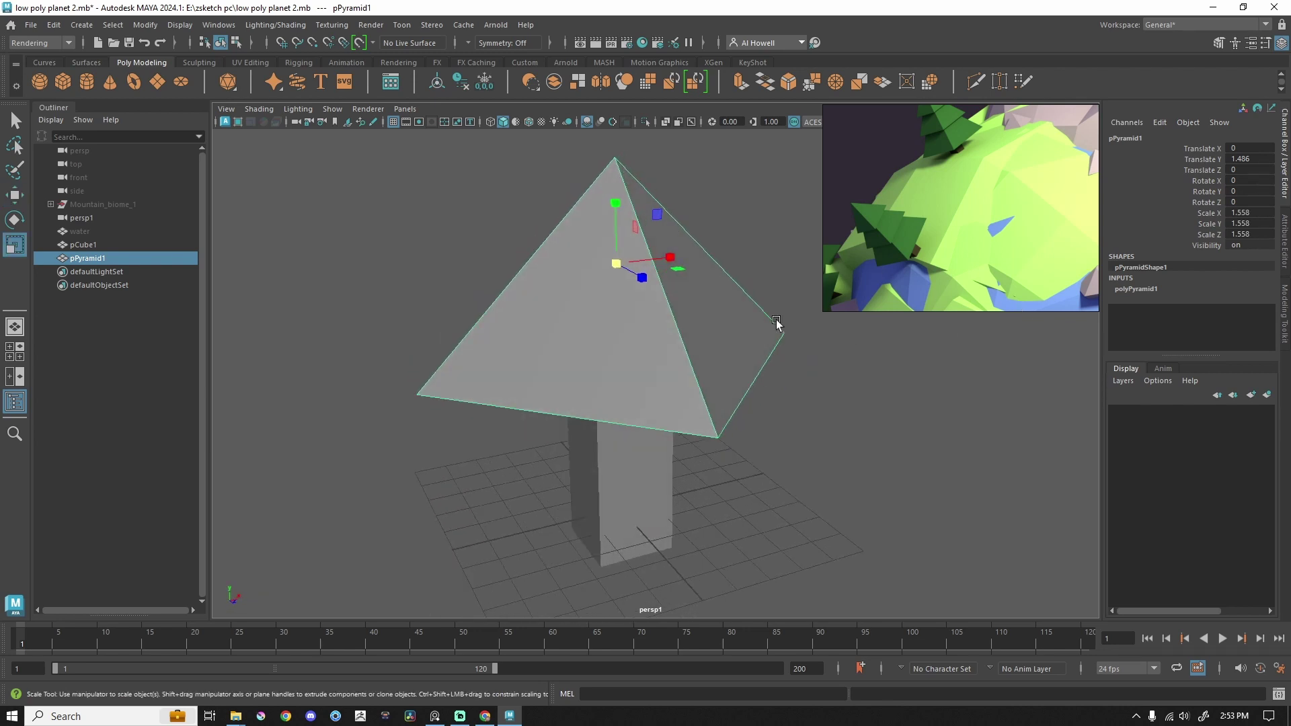
click(1249, 191)
text(45)
key(Return)
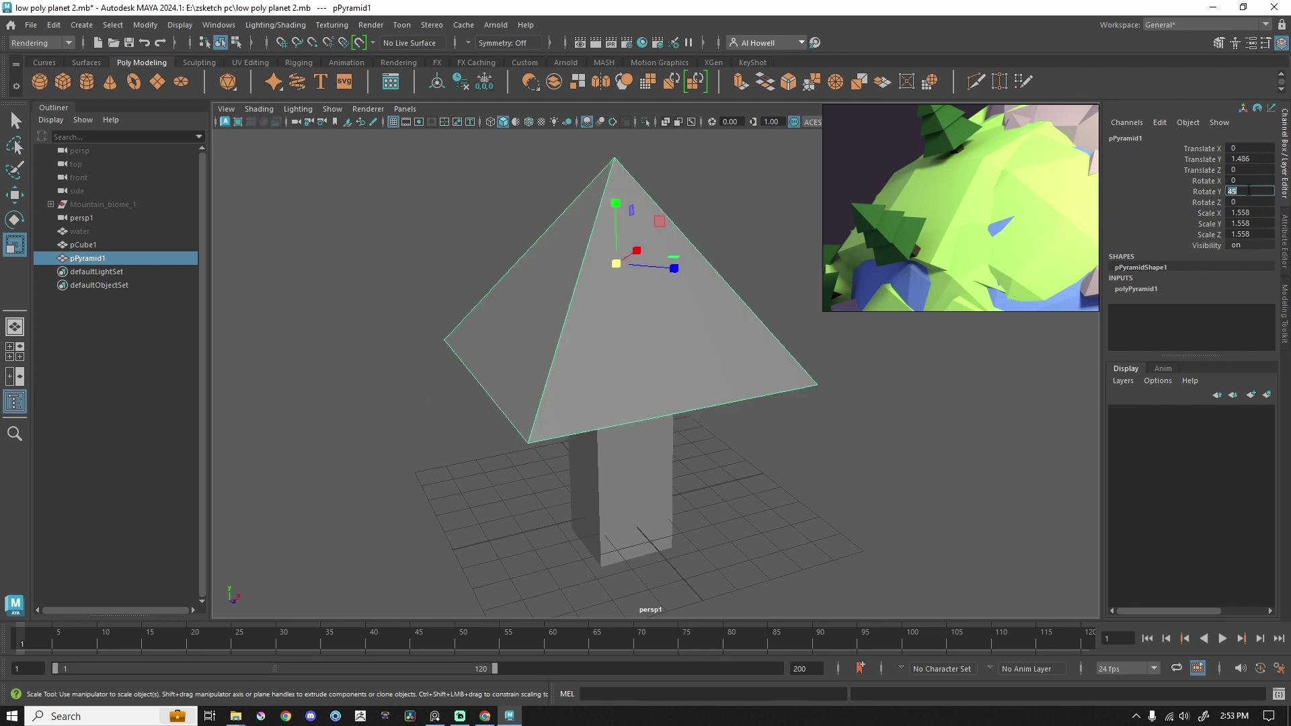
alt+drag(693, 414, 672, 395)
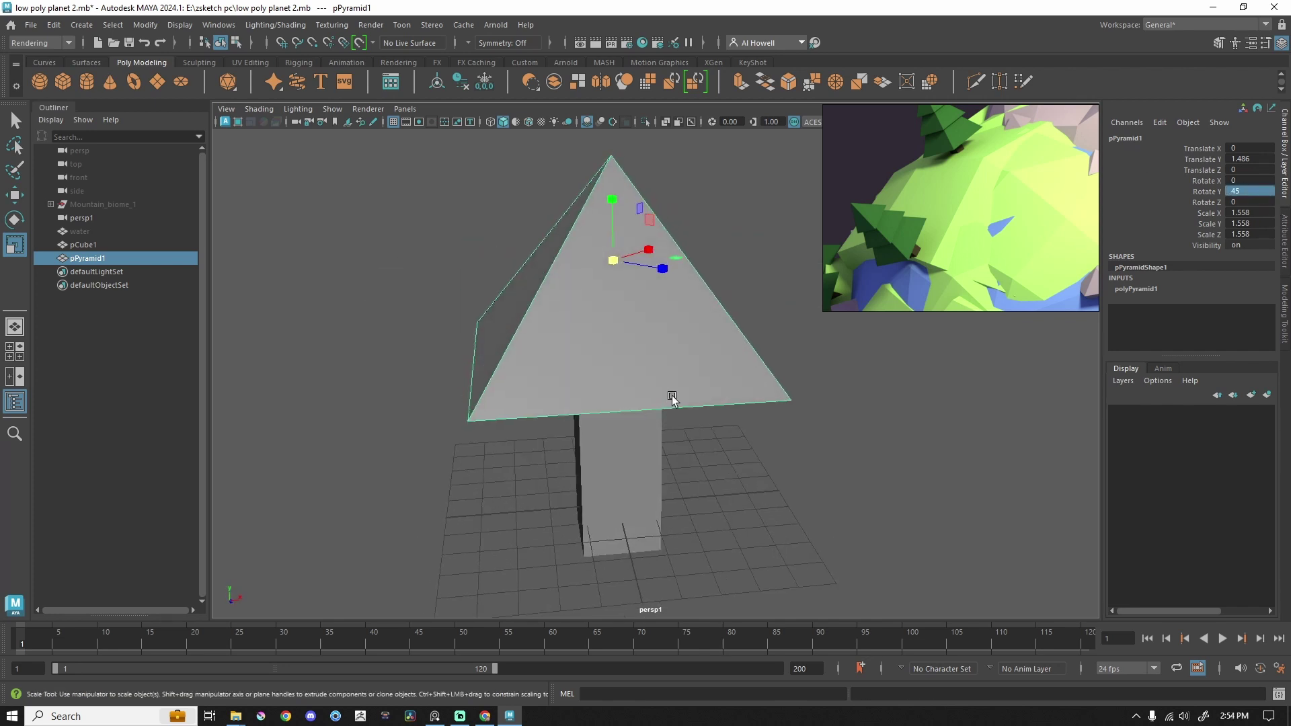
Lower the pyramid along the trunk to about 1.017 in Y.
key(w)
drag(609, 191, 732, 477)
drag(628, 270, 635, 292)
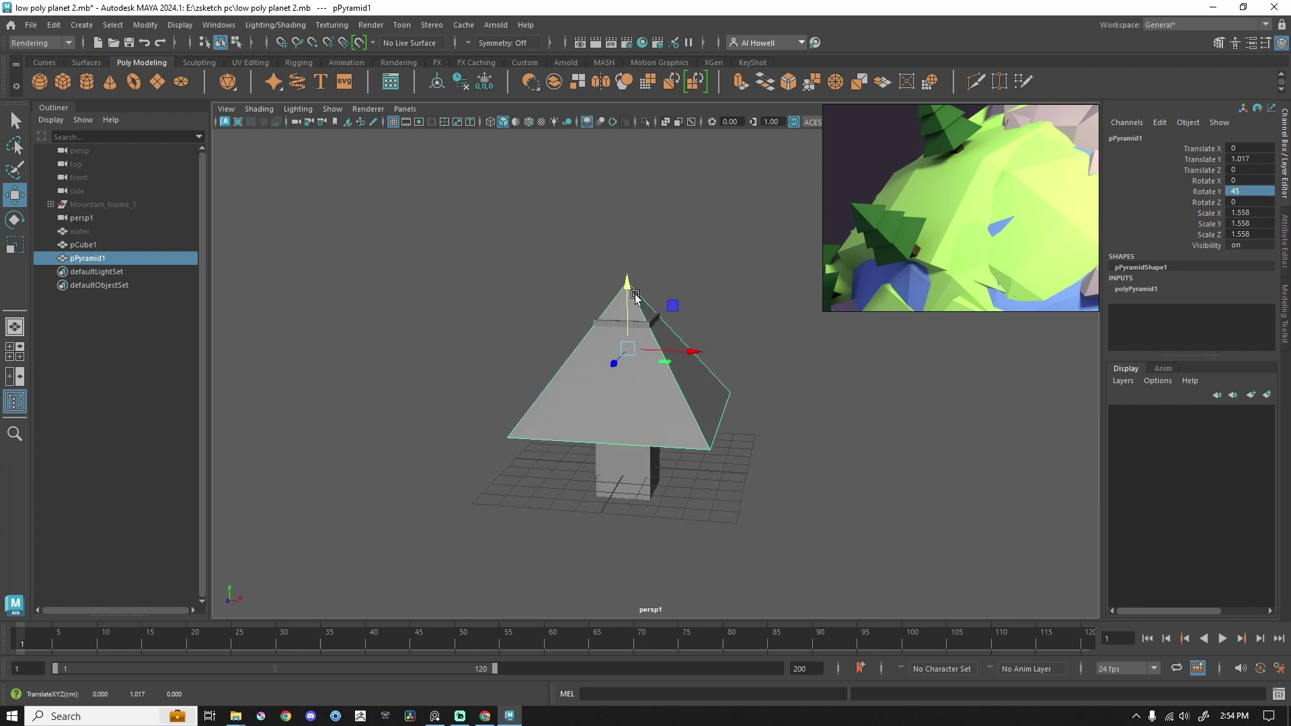
Stack two progressively smaller duplicates above the foliage pyramid, the uppermost at about 2.398 in Y with scale about 1.149.
key(ctrl+d)
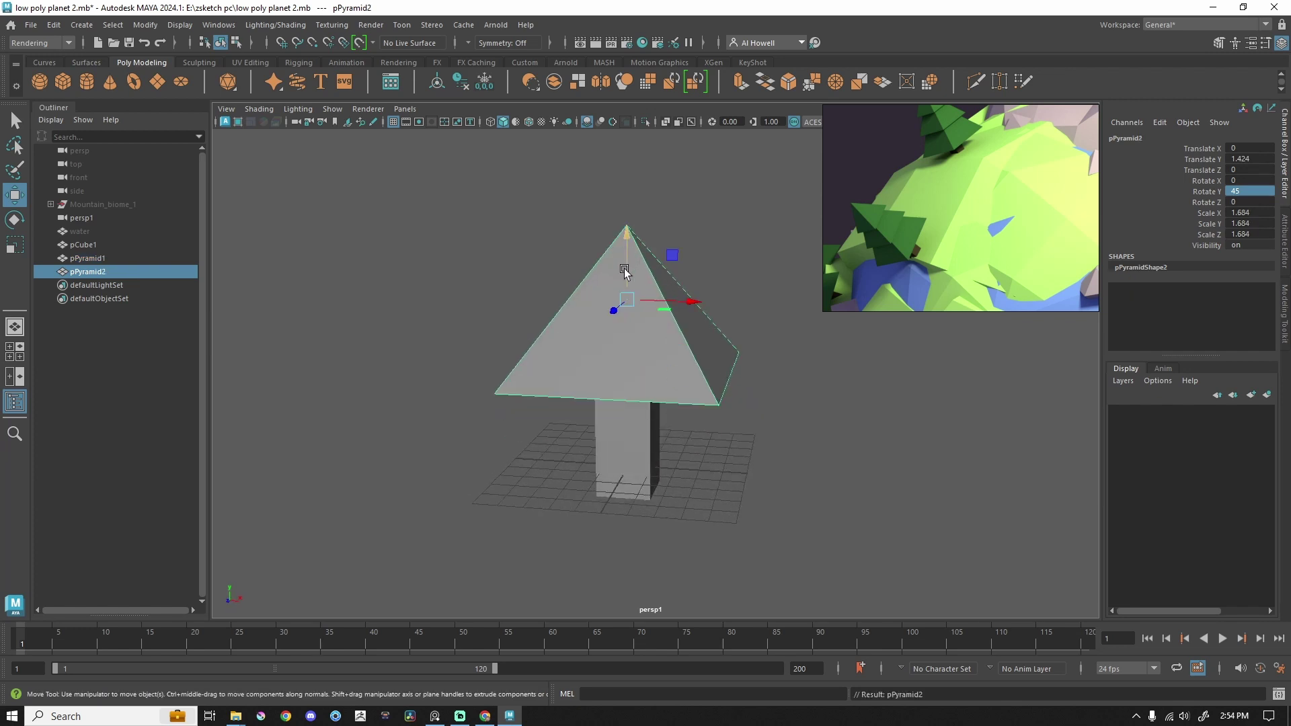
drag(624, 268, 741, 438)
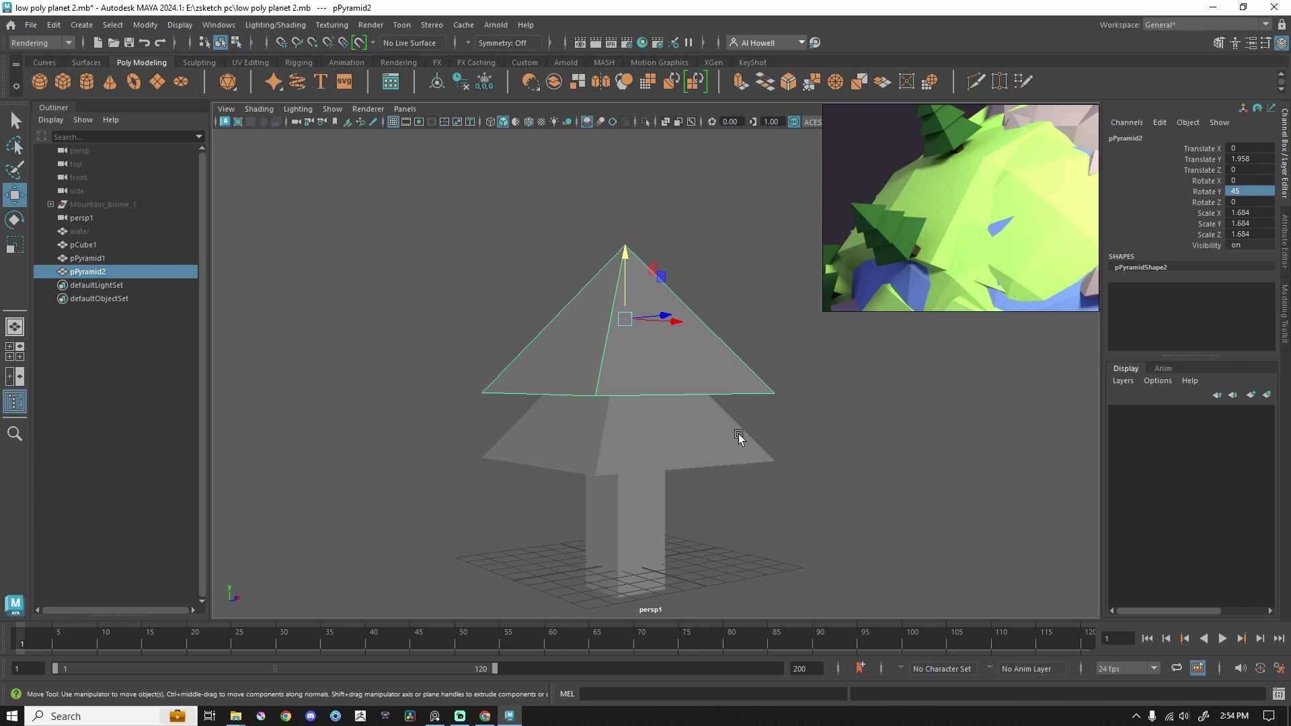
key(r)
drag(629, 310, 661, 417)
key(shift+d)
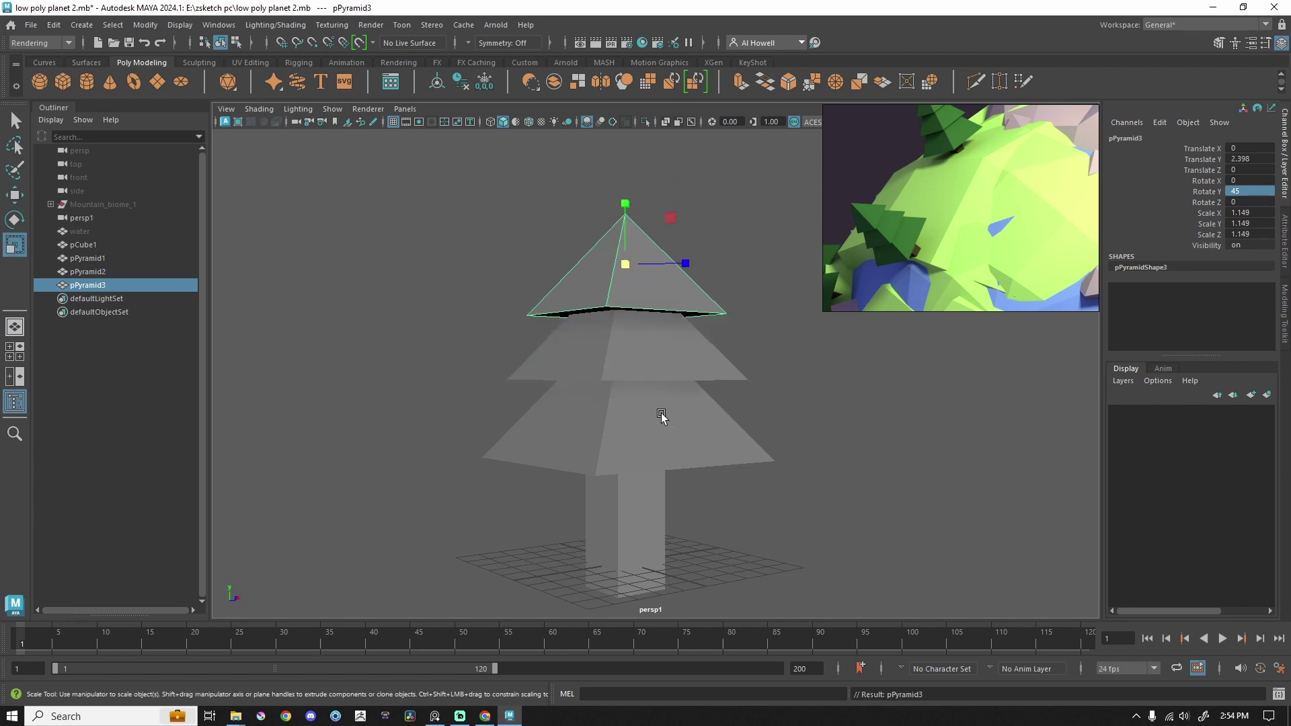
key(q)
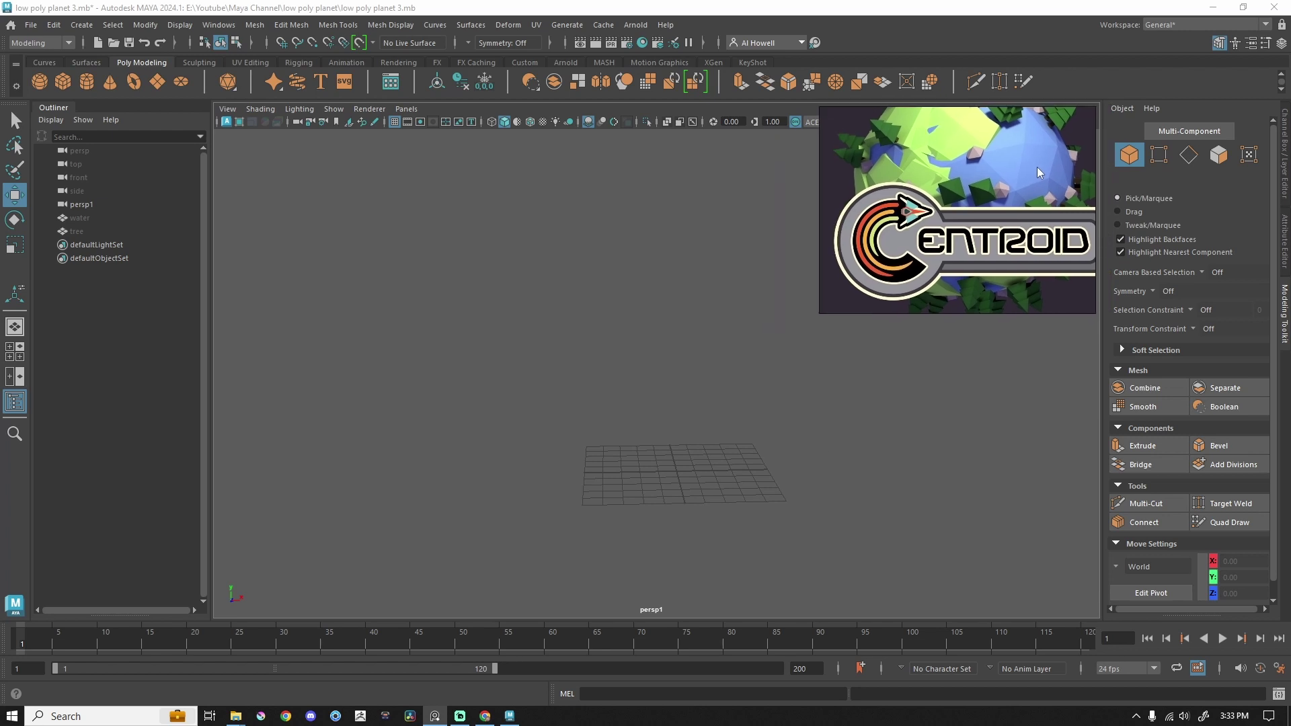
Create a default polygon sphere and start the Grab sculpting tool on it.
click(39, 82)
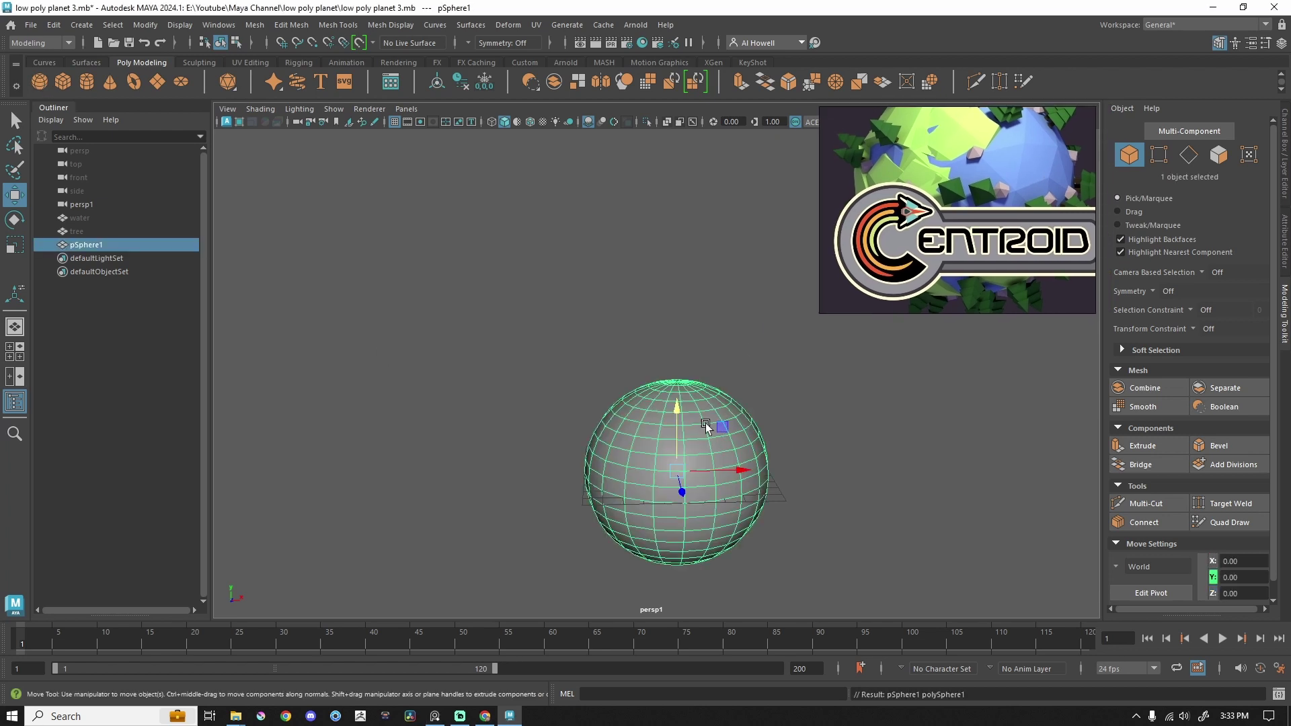
key(f)
click(200, 62)
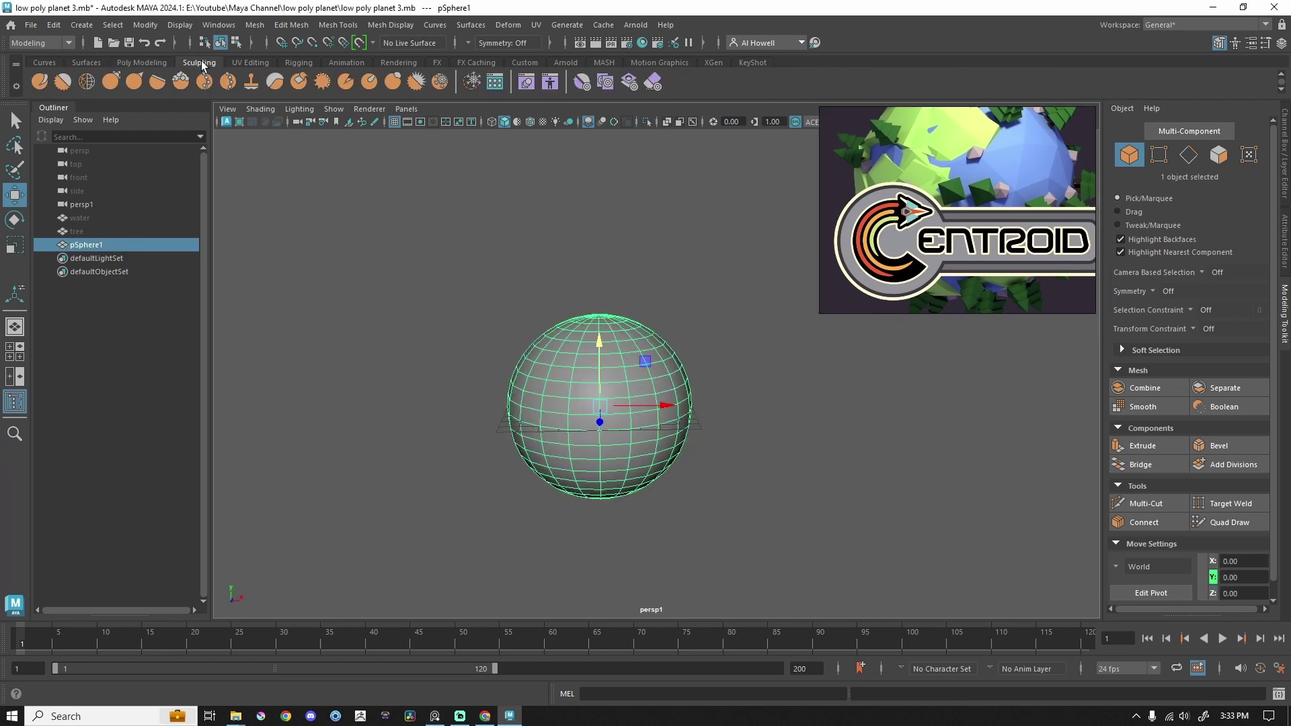
click(106, 85)
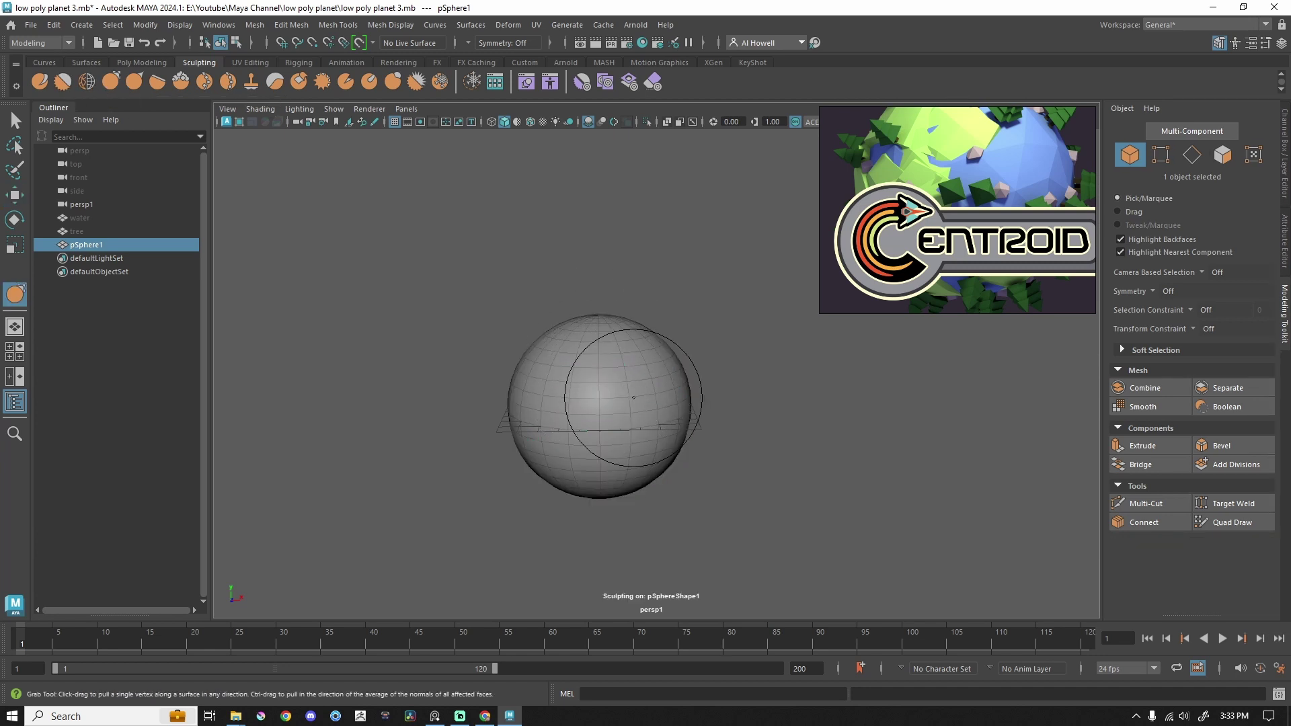
key(b)
drag(634, 397, 1129, 374)
mouse_move(602, 393)
mouse_down()
mouse_move(260, 358)
mouse_move(527, 248)
mouse_move(467, 265)
mouse_move(525, 387)
mouse_up()
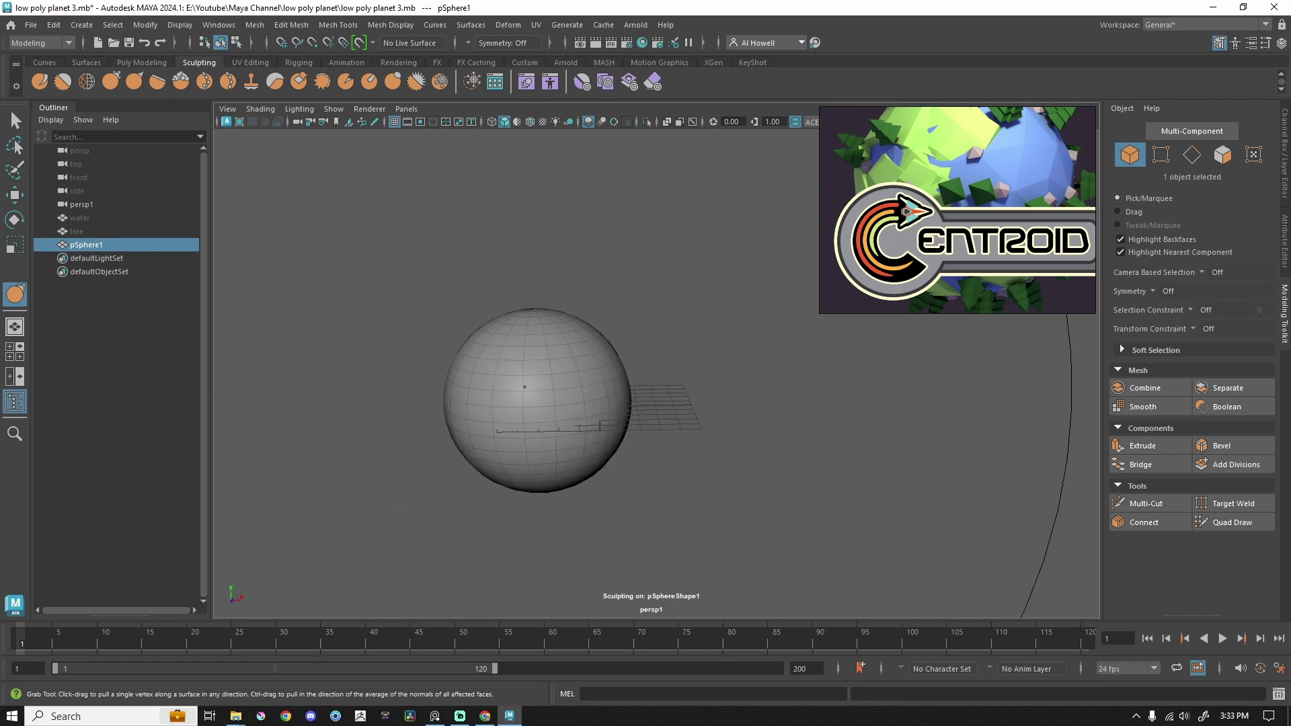
key(ctrl+z)
Sculpt the sphere into an irregular rock by grabbing its surface from several sides with a smaller brush.
scroll(638, 369, down, 8)
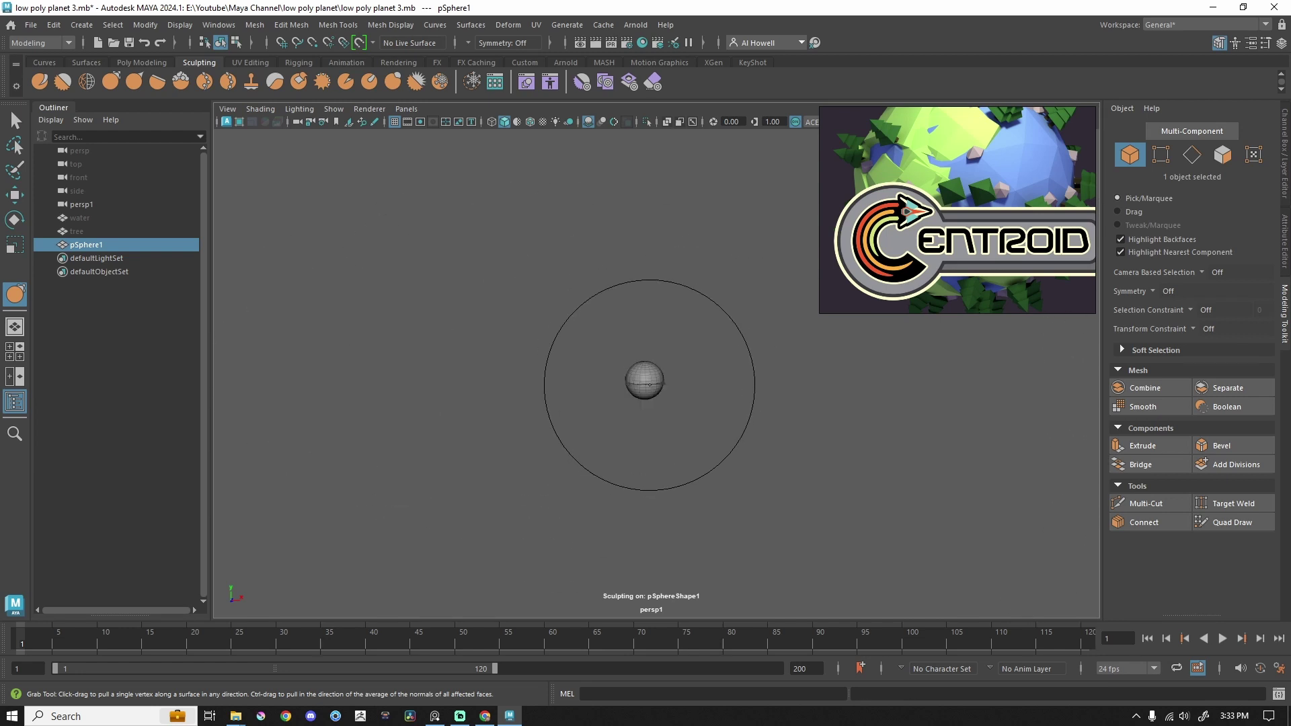
key(b)
mouse_move(650, 370)
mouse_down()
mouse_move(559, 371)
mouse_move(617, 371)
mouse_move(570, 370)
mouse_up()
scroll(670, 365, up, 8)
drag(627, 378, 733, 345)
drag(599, 335, 618, 357)
mouse_move(668, 474)
mouse_down()
mouse_move(605, 471)
mouse_move(558, 424)
mouse_up()
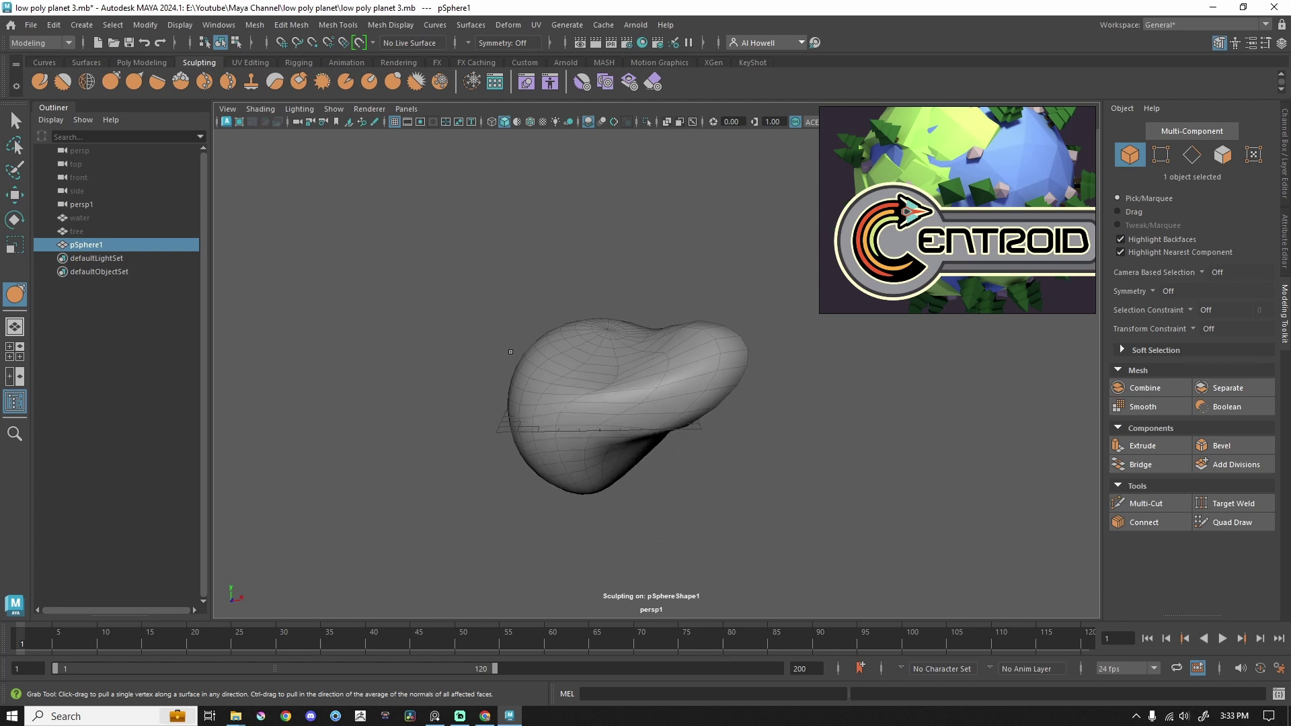
mouse_move(511, 352)
mouse_down()
mouse_move(515, 332)
mouse_move(639, 335)
mouse_up()
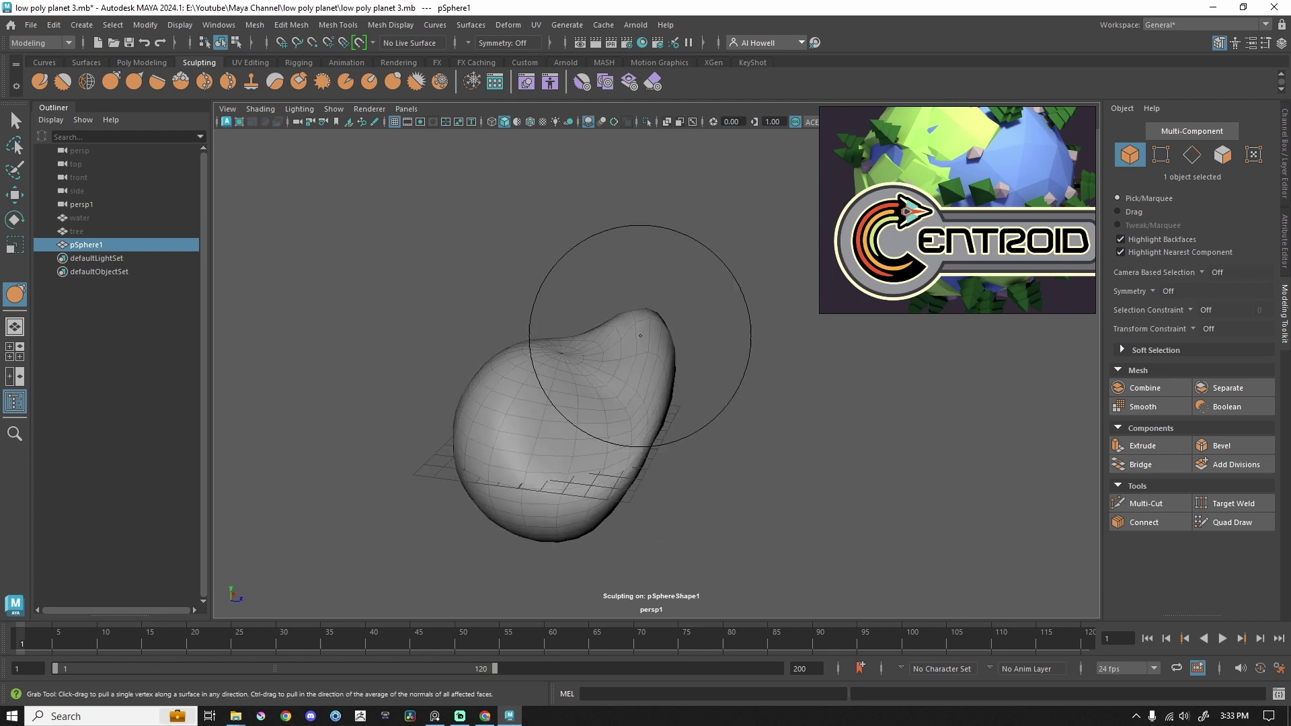
mouse_move(493, 438)
mouse_down()
mouse_move(523, 407)
mouse_move(529, 344)
mouse_move(599, 381)
mouse_up()
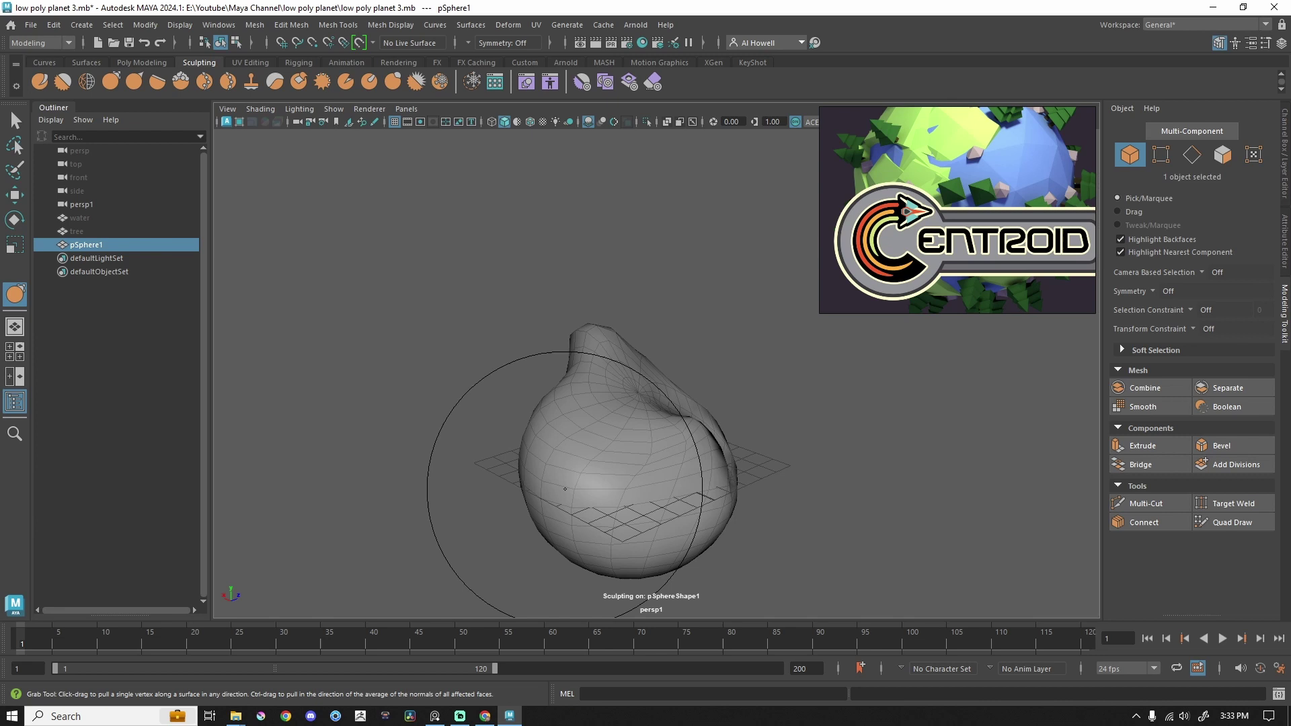
mouse_move(569, 490)
mouse_down()
mouse_move(670, 536)
mouse_move(676, 567)
mouse_move(686, 411)
mouse_move(746, 486)
mouse_move(632, 464)
mouse_move(729, 467)
mouse_up()
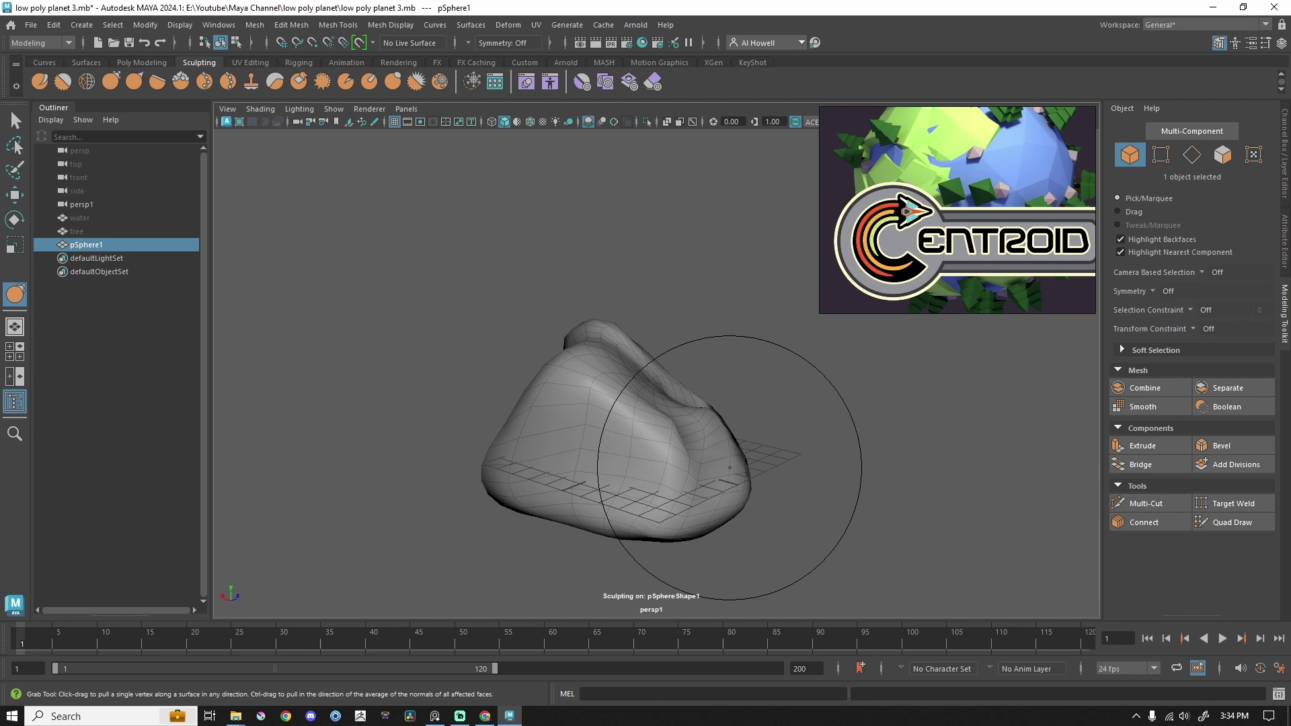
key(q)
click(808, 458)
Reduce the rock mesh's polygon count by 82.3 percent.
scroll(809, 458, down, 5)
scroll(809, 458, up, 5)
alt+drag(809, 459, 609, 422)
click(612, 425)
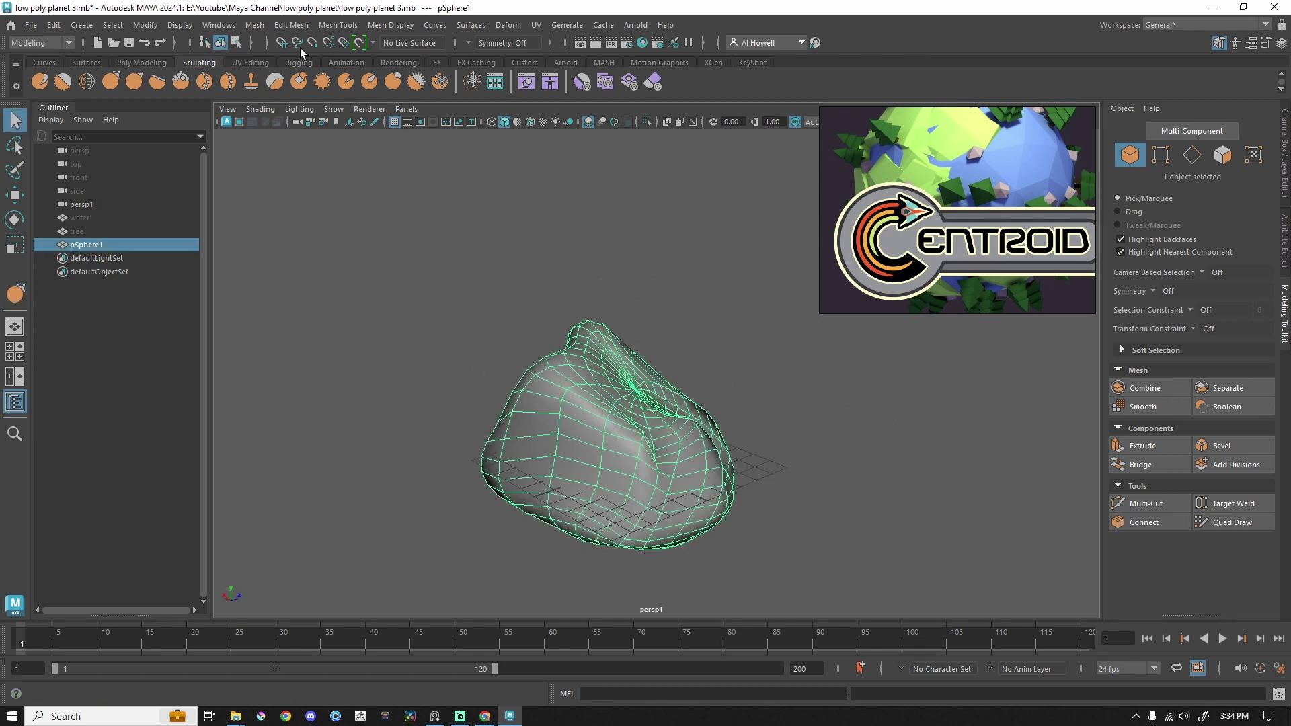
click(291, 25)
click(279, 161)
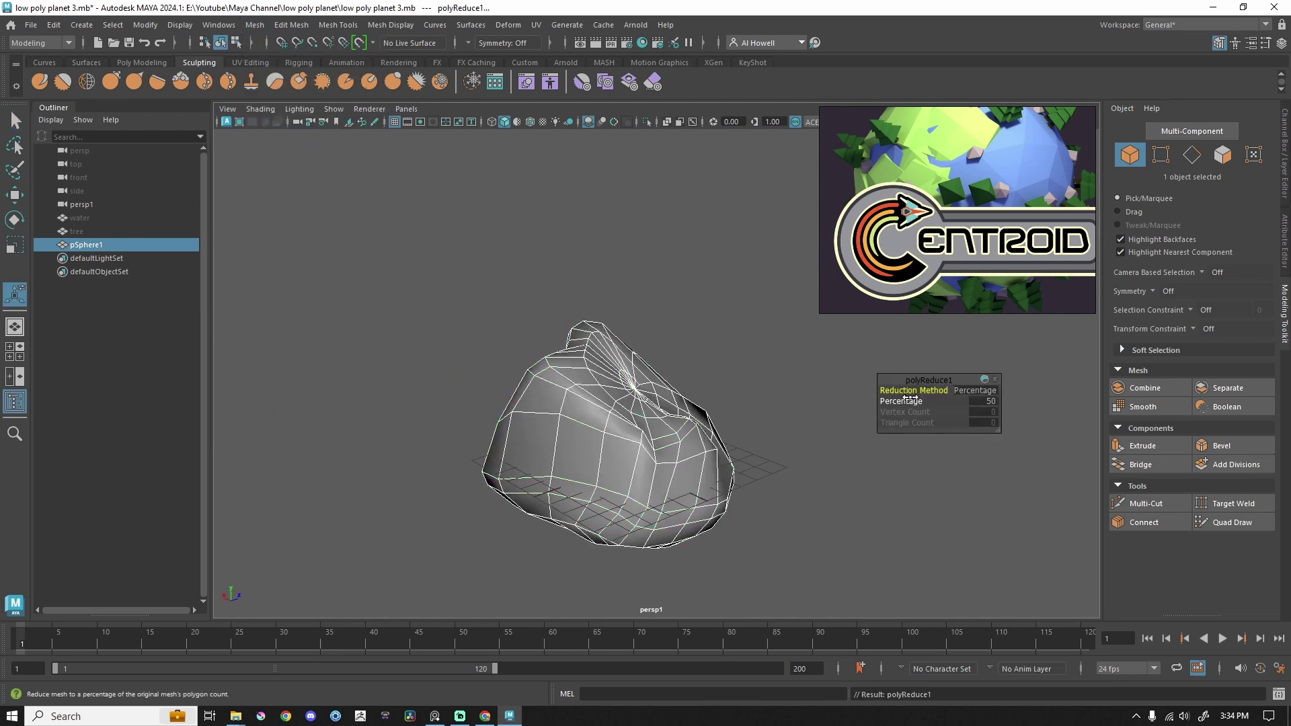
drag(899, 401, 1117, 436)
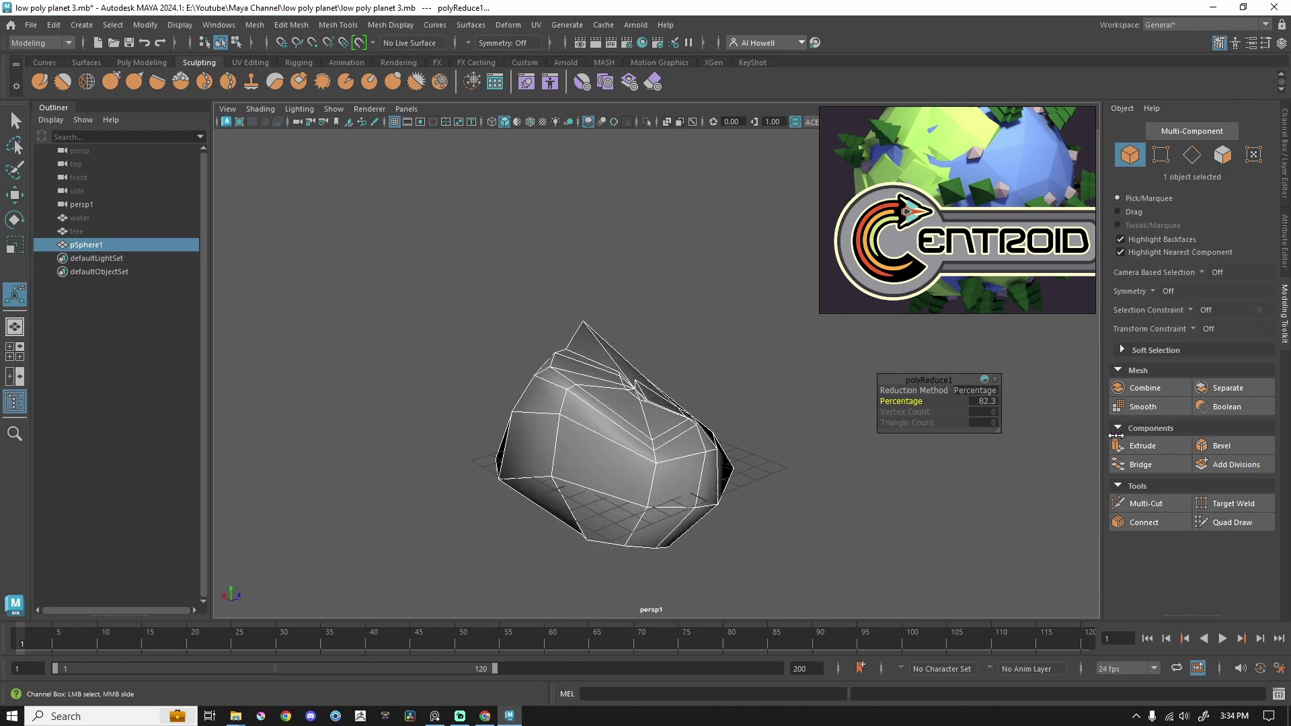
drag(972, 518, 841, 414)
alt+drag(753, 457, 664, 474)
right_drag(655, 323, 750, 266)
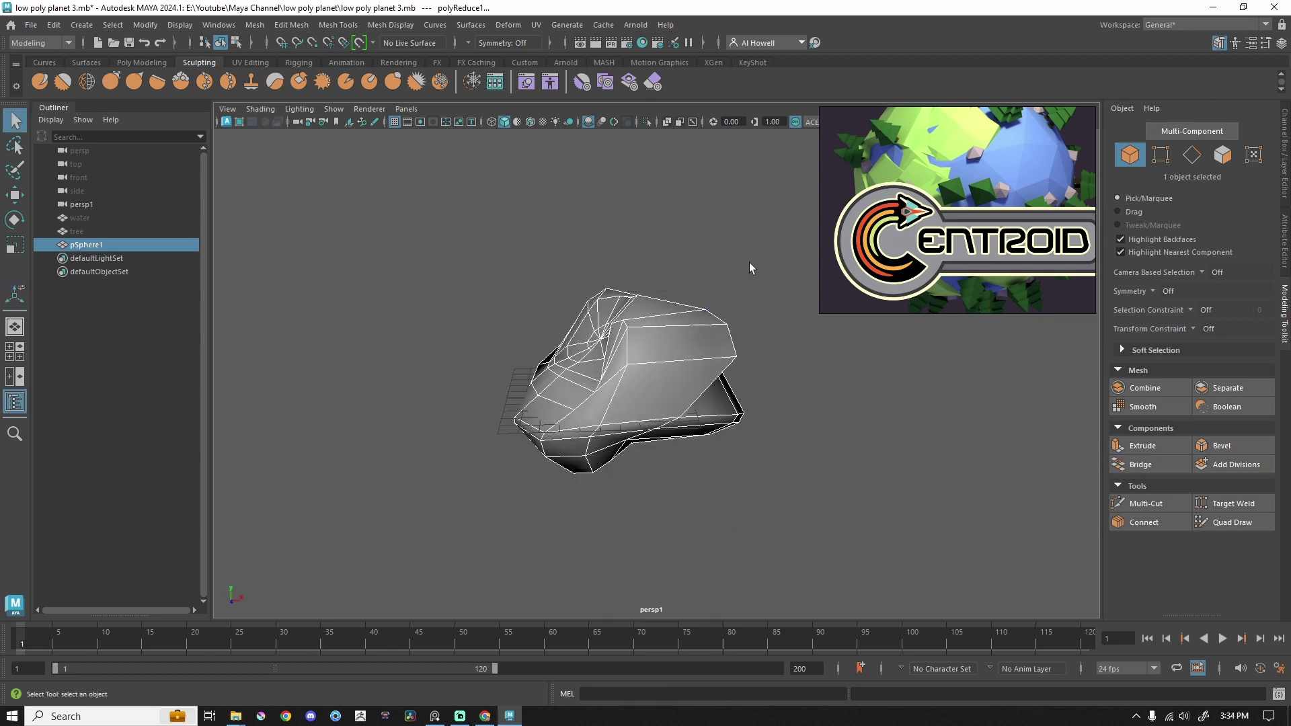
click(750, 267)
Pull two protruding vertices of the reduced rock inward, placing the first at about X 0.73, Y 0.46, Z 0.56.
scroll(700, 303, down, 5)
alt+drag(605, 366, 708, 466)
click(571, 410)
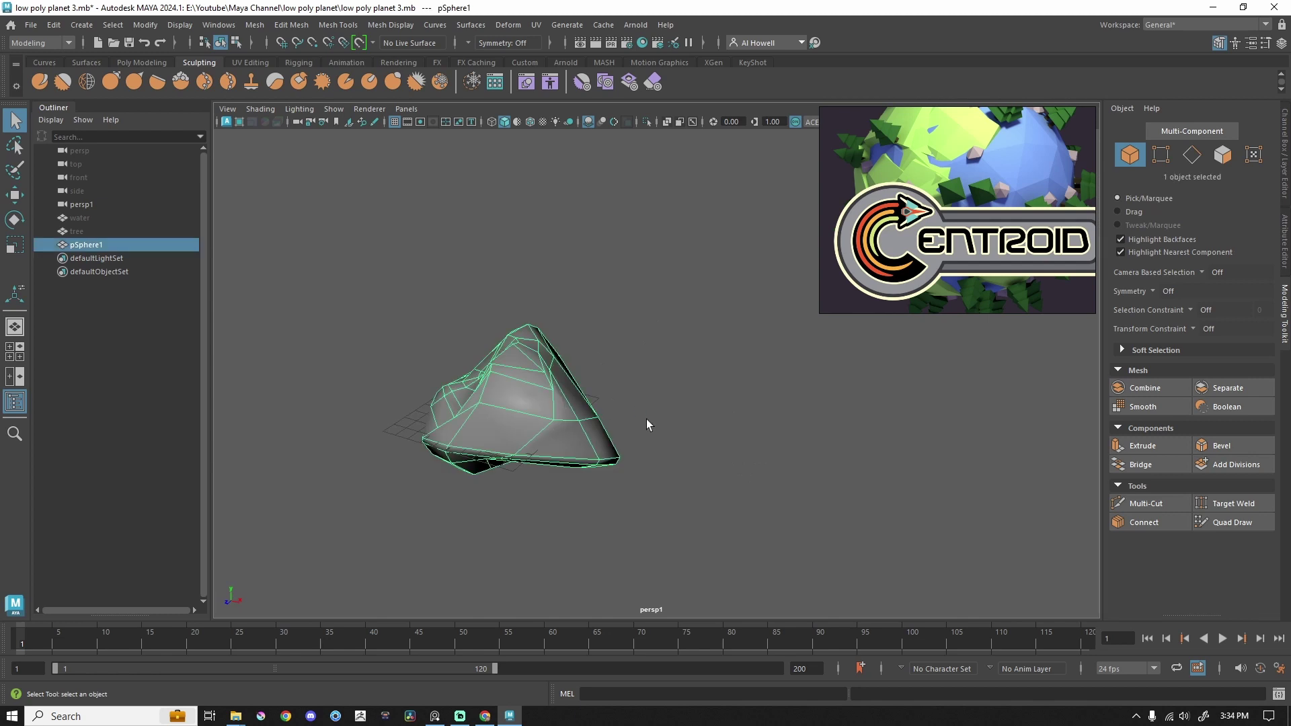
scroll(647, 425, up, 5)
right_drag(692, 316, 614, 311)
click(732, 382)
key(w)
drag(731, 382, 637, 469)
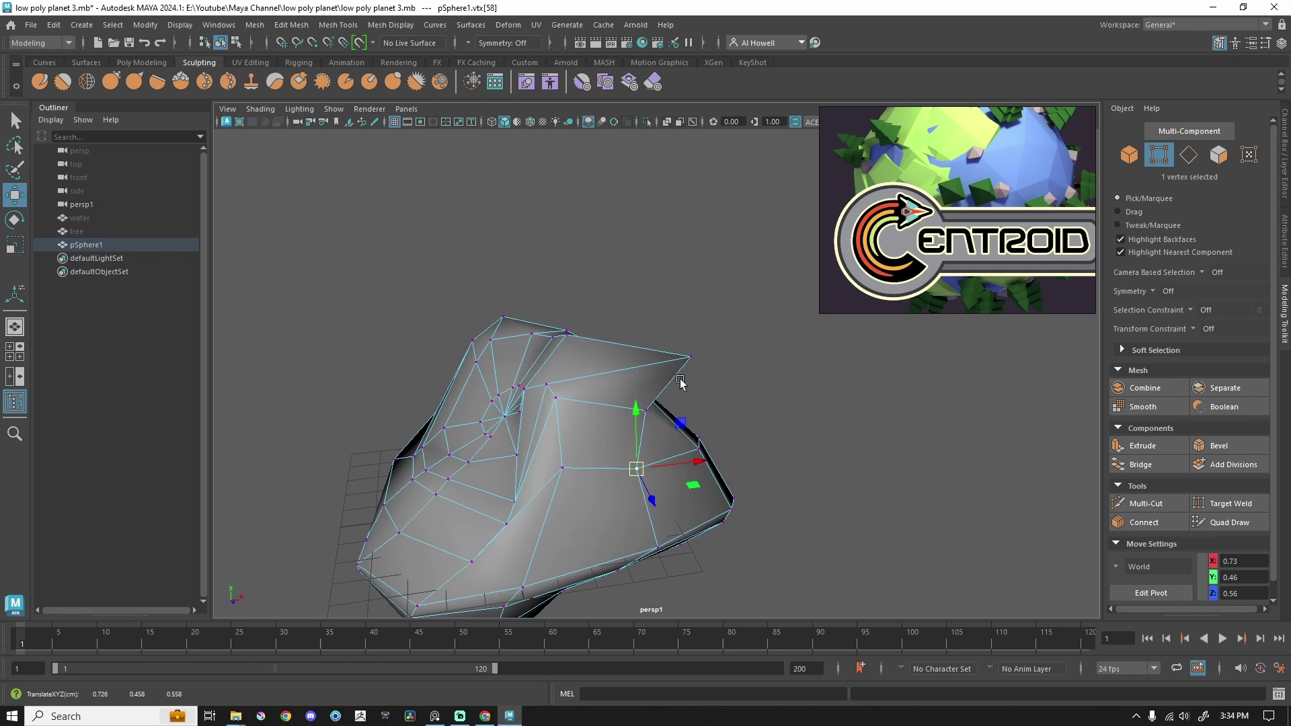
click(688, 359)
drag(683, 360, 470, 382)
alt+middle_drag(649, 346, 652, 330)
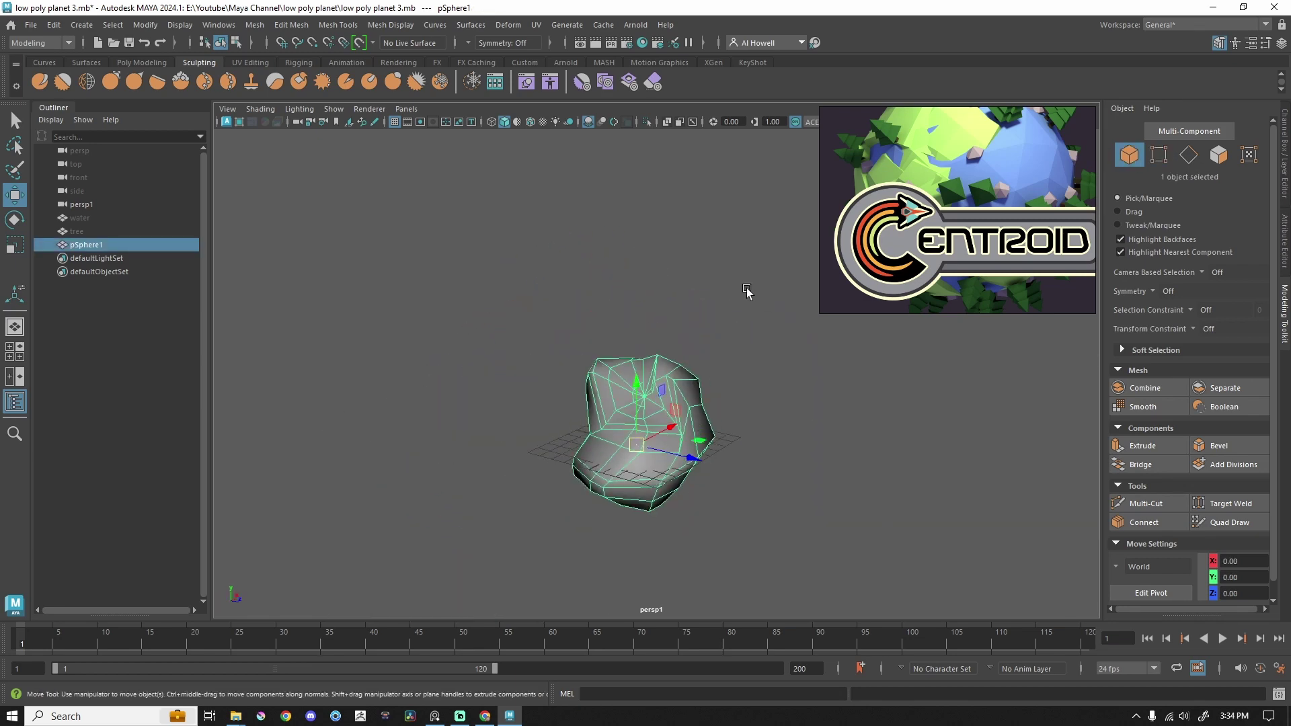
Harden the edges of the reduced rock so its facets shade flat.
click(747, 288)
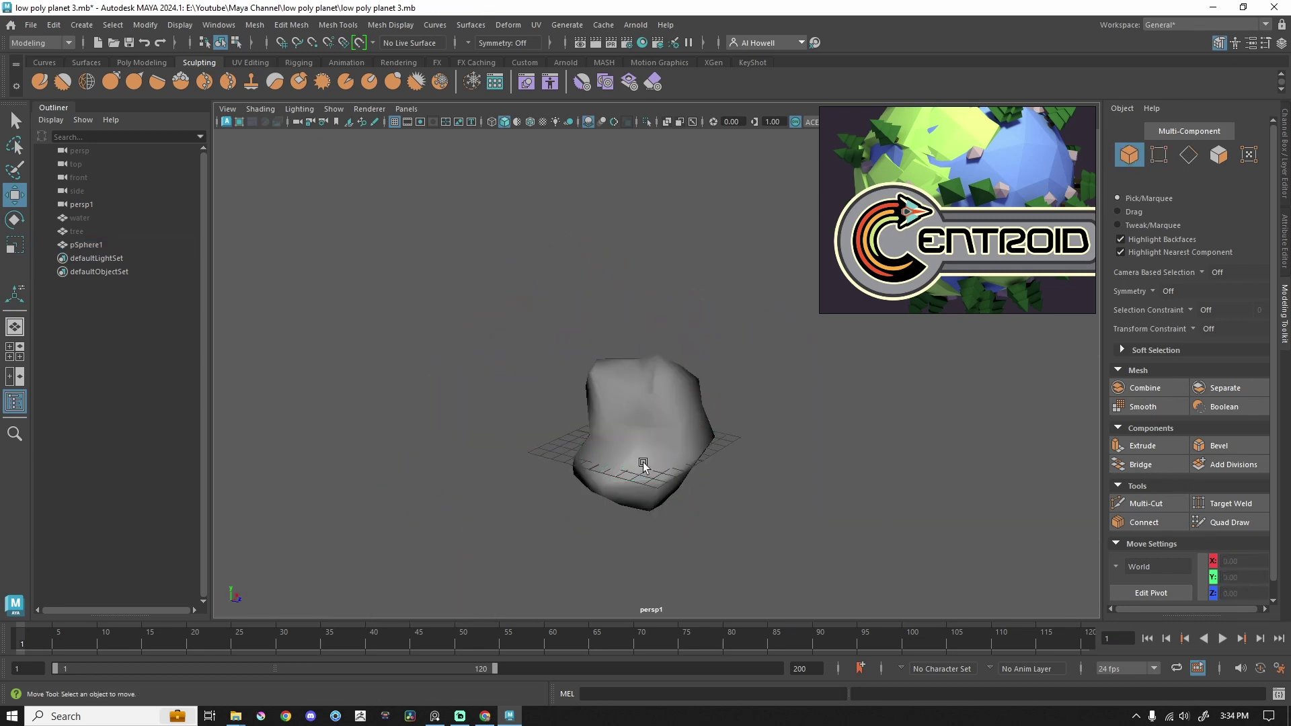
key(ctrl+z)
click(391, 26)
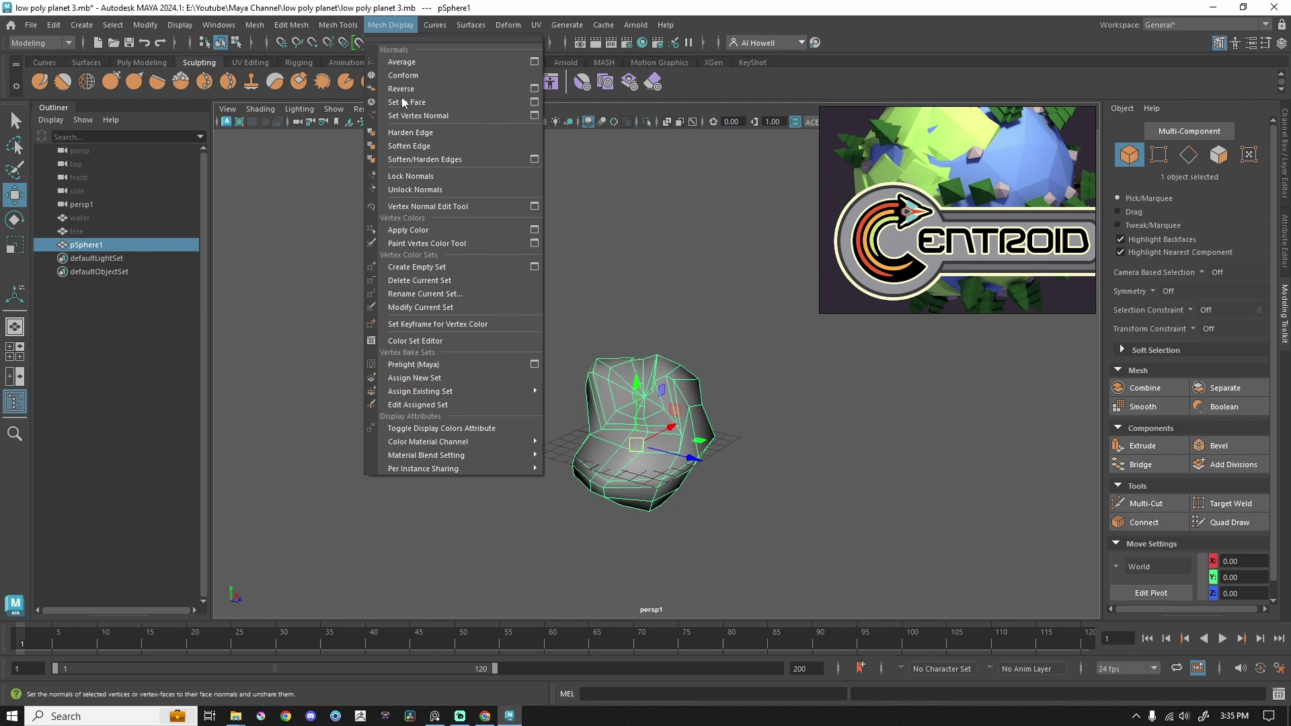
click(405, 130)
click(807, 462)
alt+drag(830, 452, 631, 427)
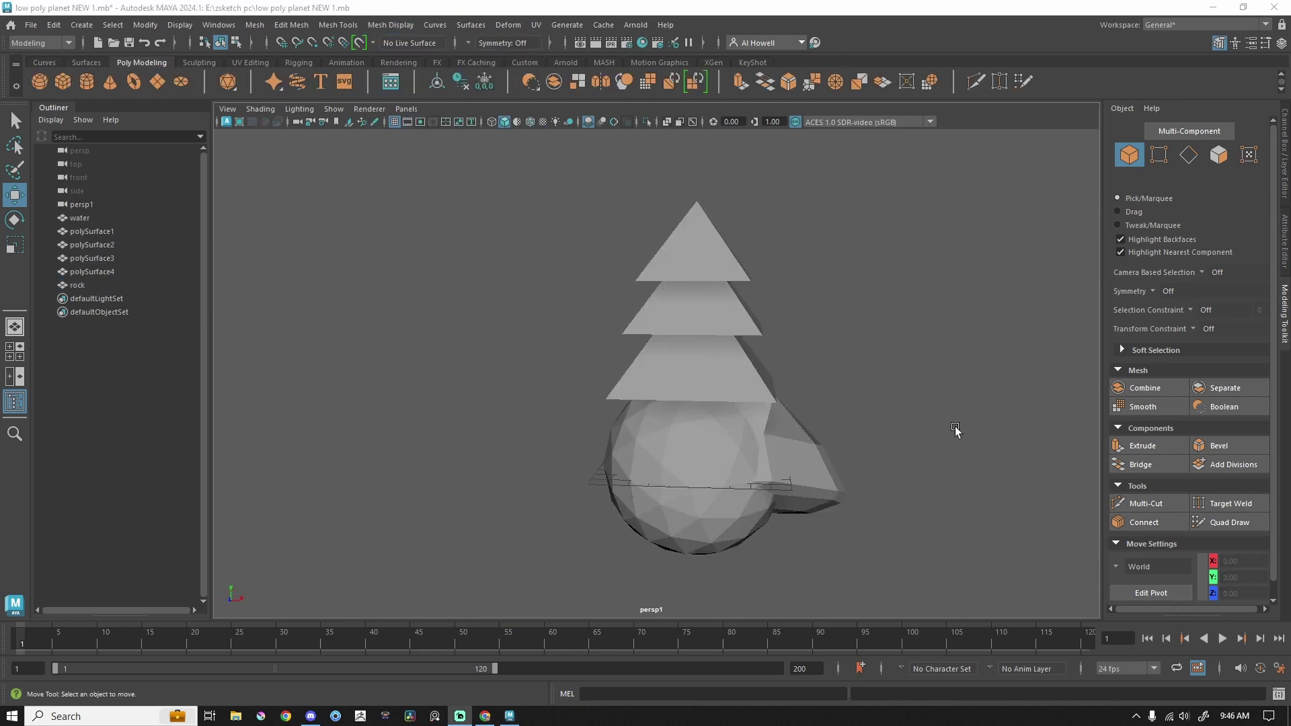
Make the isolated water sphere a live surface and start the Quad Draw tool.
alt+drag(773, 431, 492, 298)
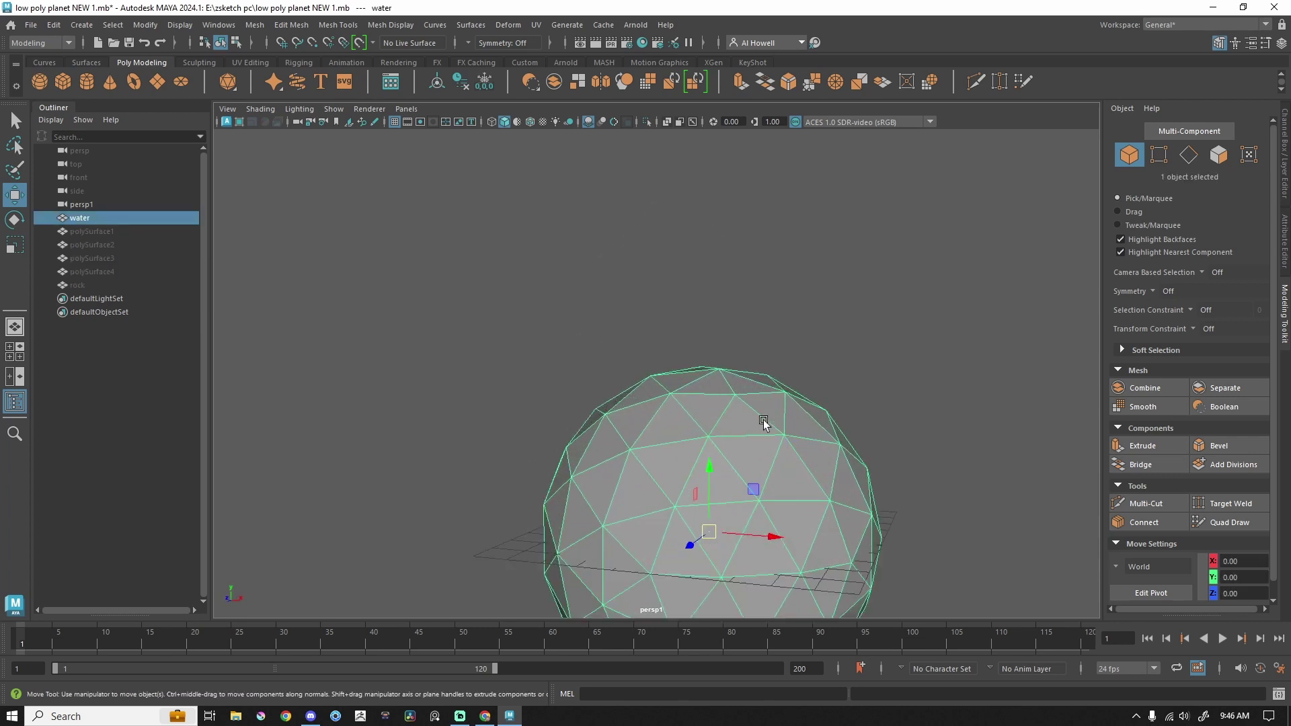
alt+drag(764, 424, 722, 256)
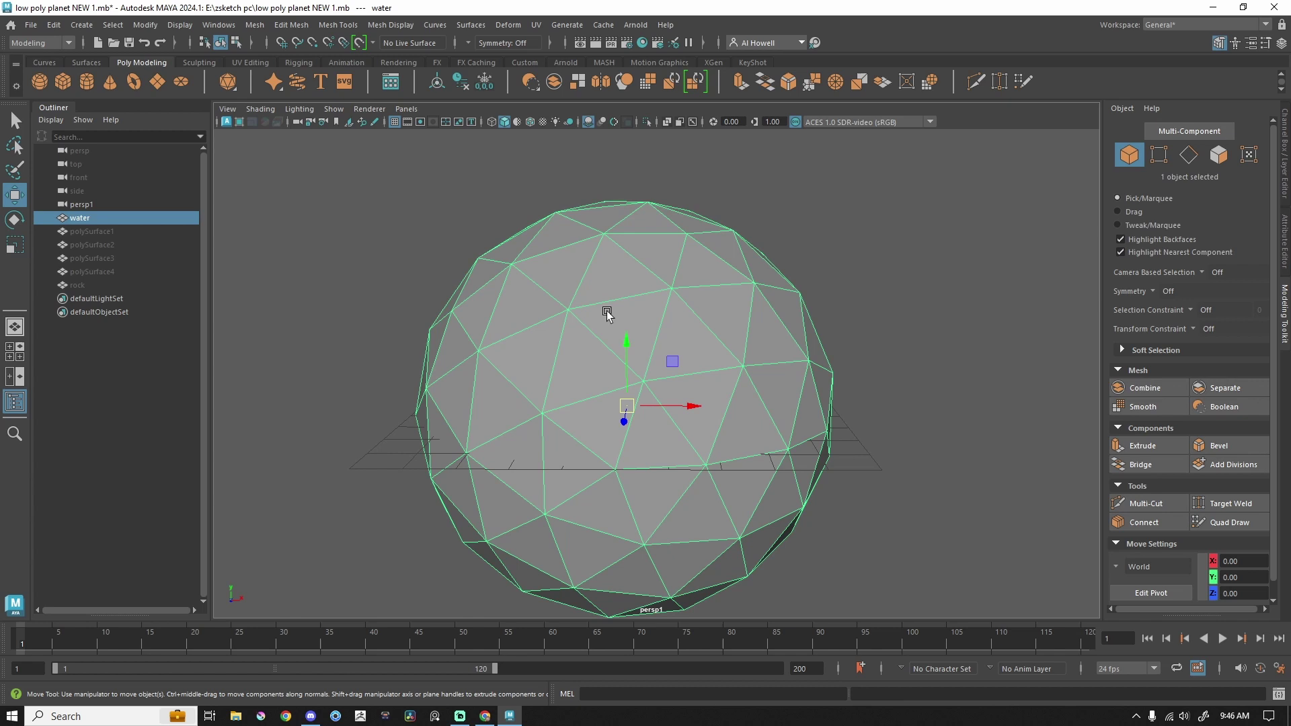
click(360, 43)
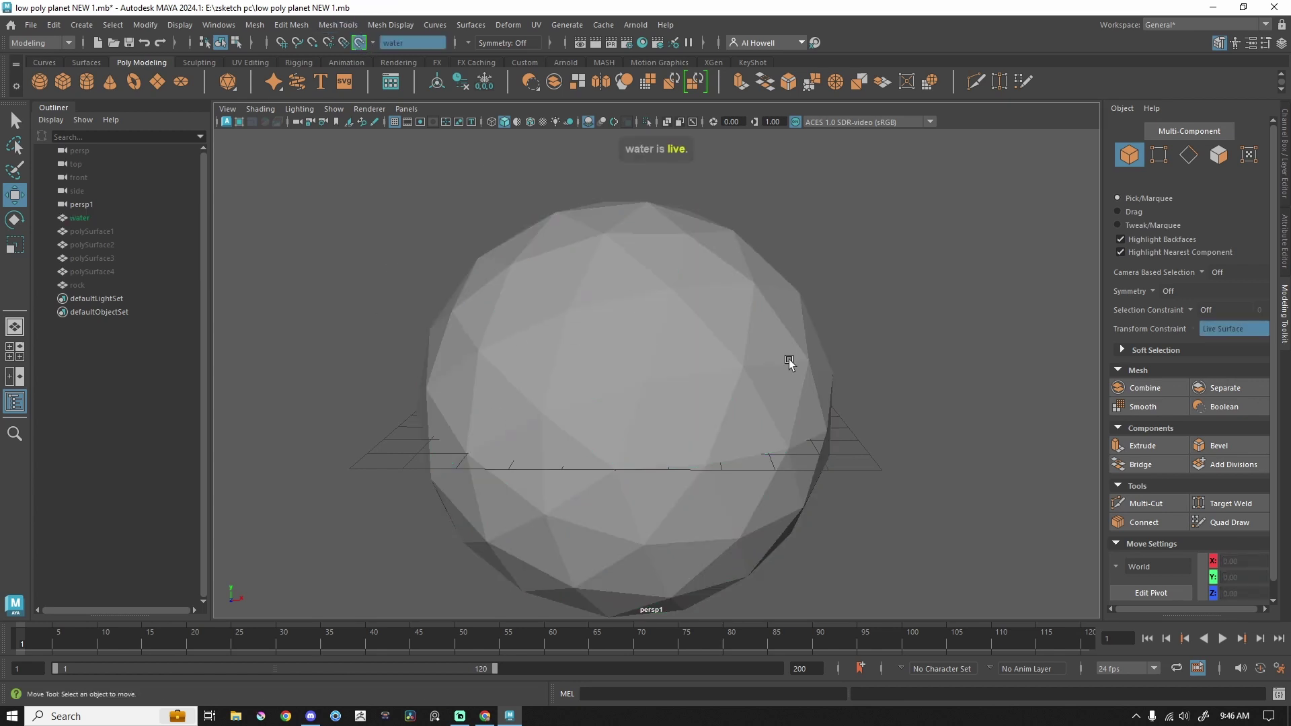
click(1236, 525)
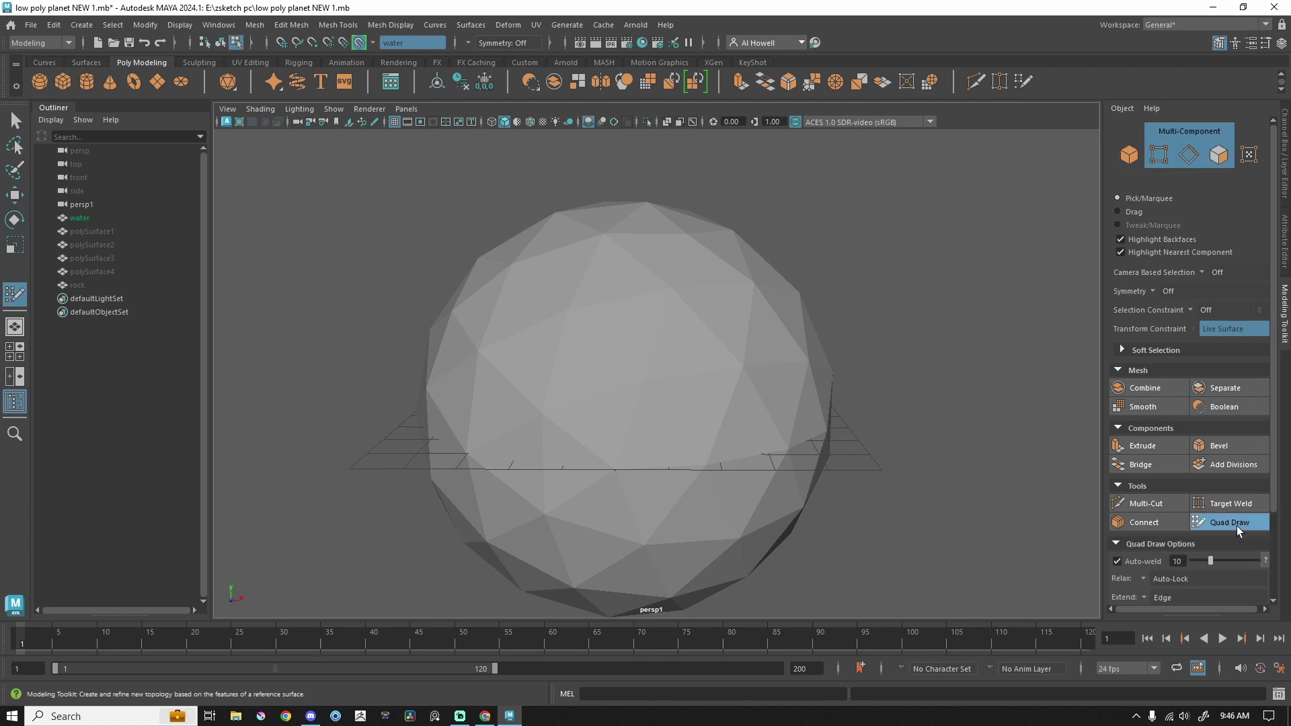
alt+drag(699, 323, 661, 329)
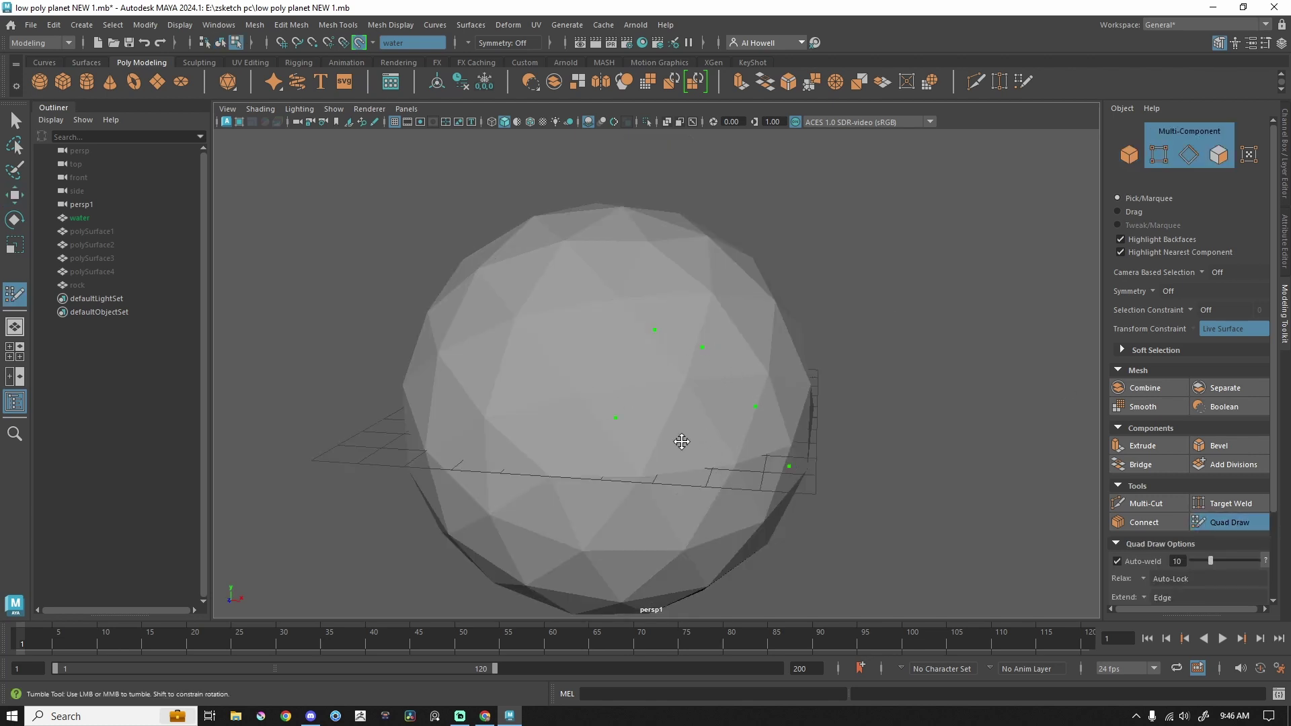
mouse_move(766, 518)
alt+mouse_down()
mouse_move(613, 455)
mouse_move(726, 403)
mouse_move(816, 404)
mouse_move(510, 410)
mouse_move(565, 388)
alt+mouse_up()
shift+click(621, 462)
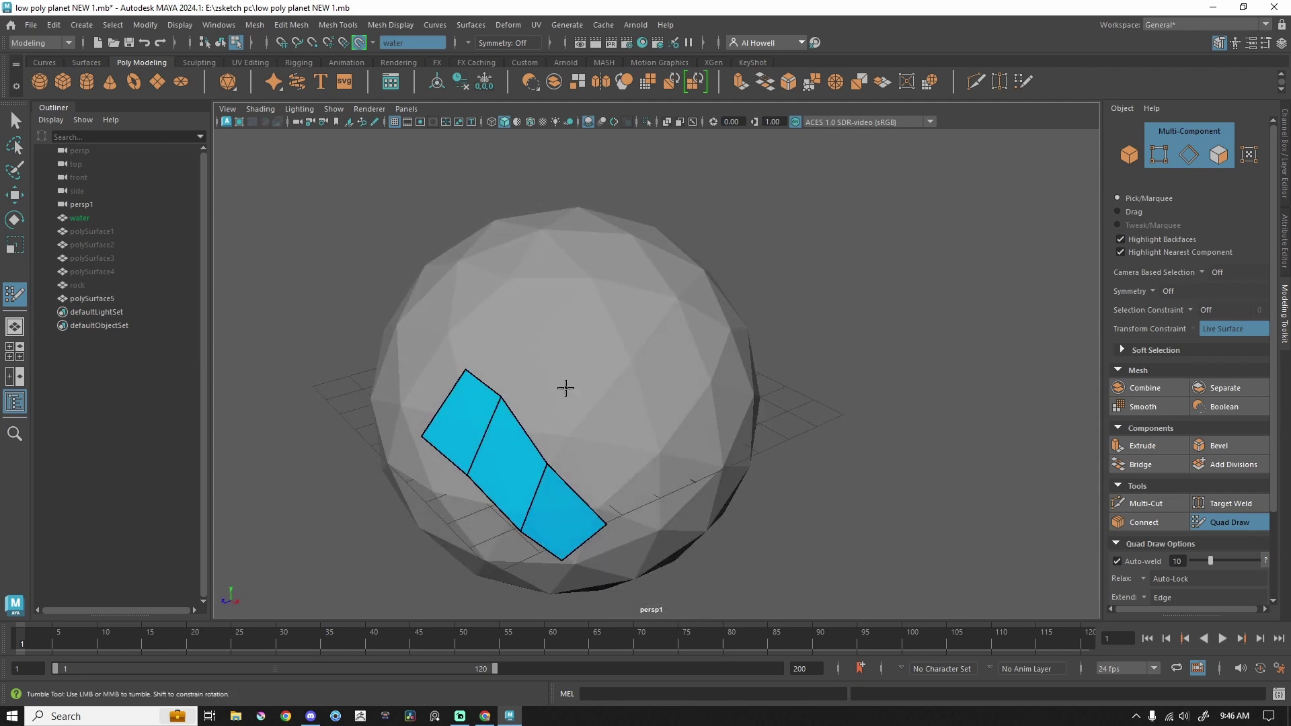
alt+drag(650, 469, 657, 435)
scroll(614, 429, up, 3)
key(ctrl+z)
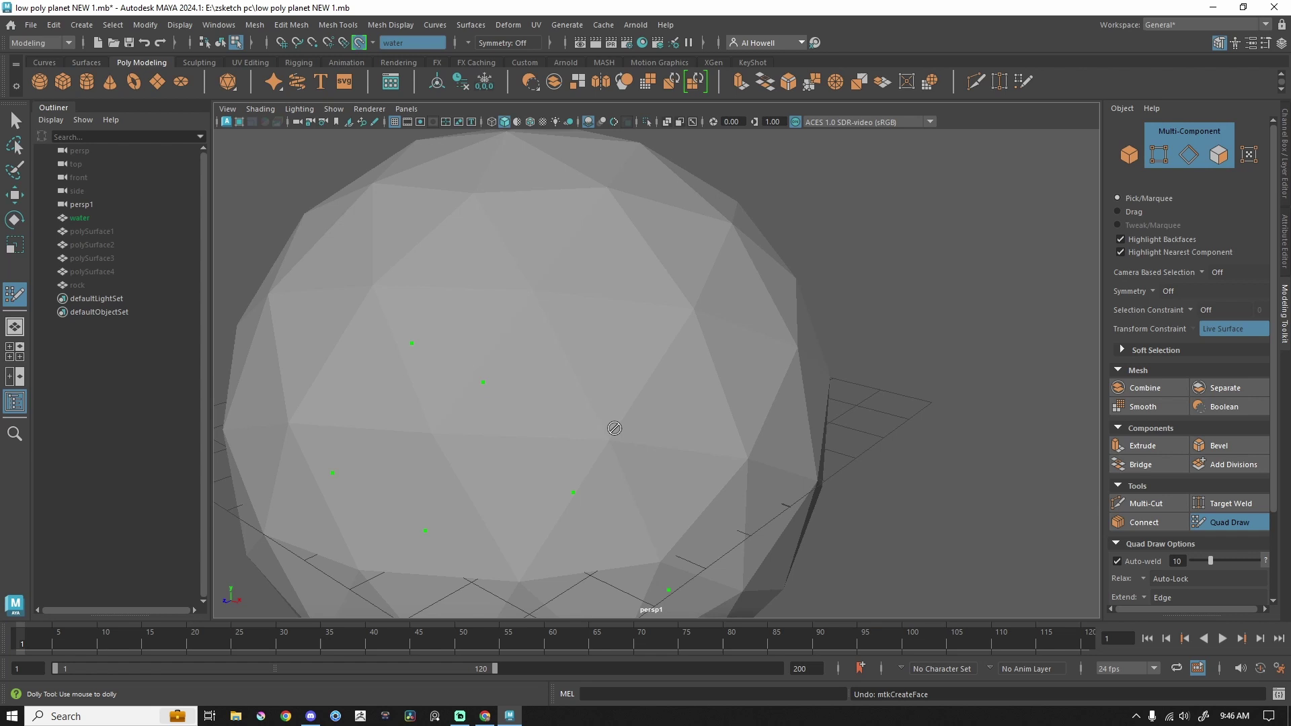
key(ctrl+z)
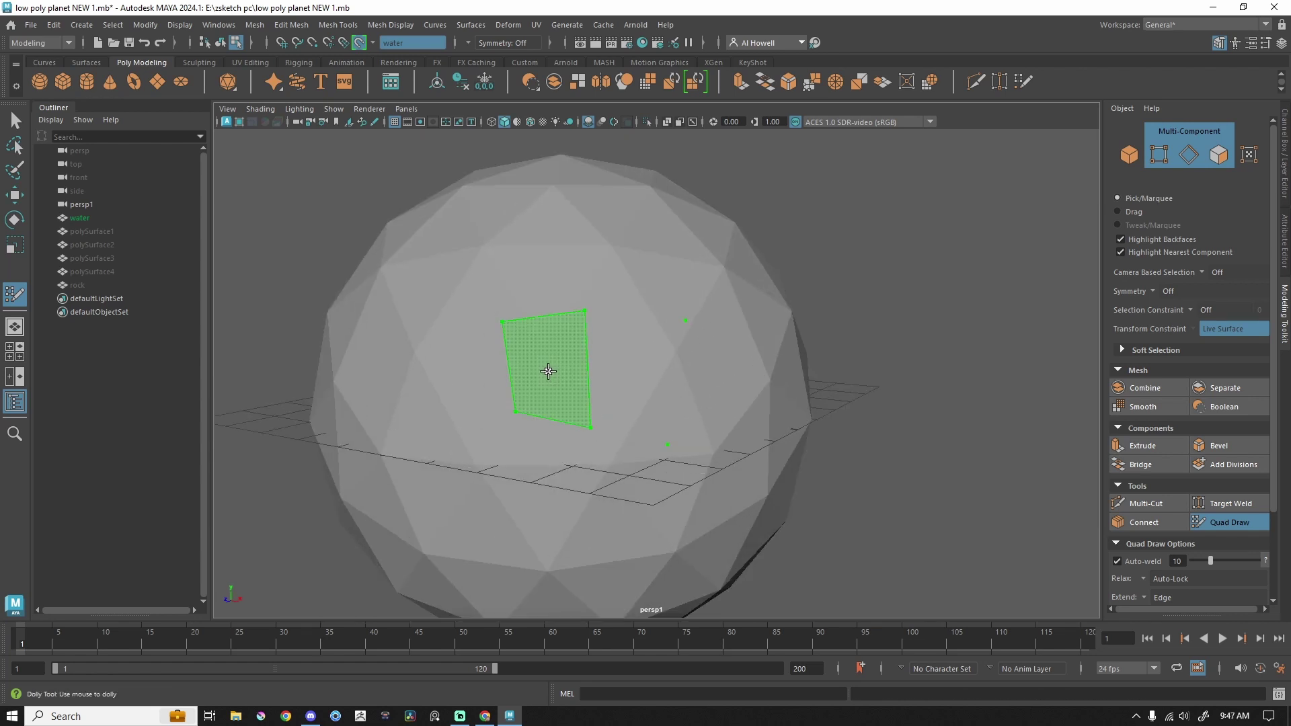
Fill the placed points with a strip of quads on the sphere, insert a lengthwise edge loop and reposition vertices into an irregular patch.
shift+click(548, 372)
shift+click(640, 372)
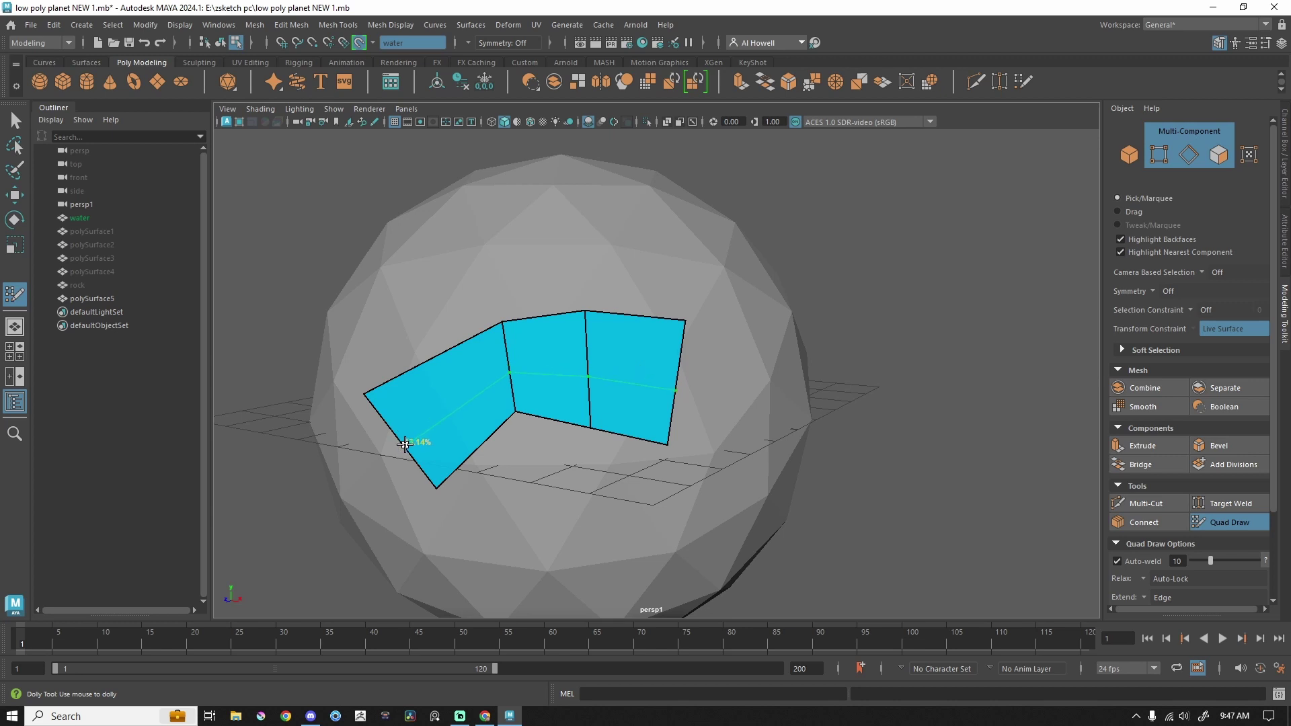
ctrl+click(405, 445)
drag(503, 323, 506, 296)
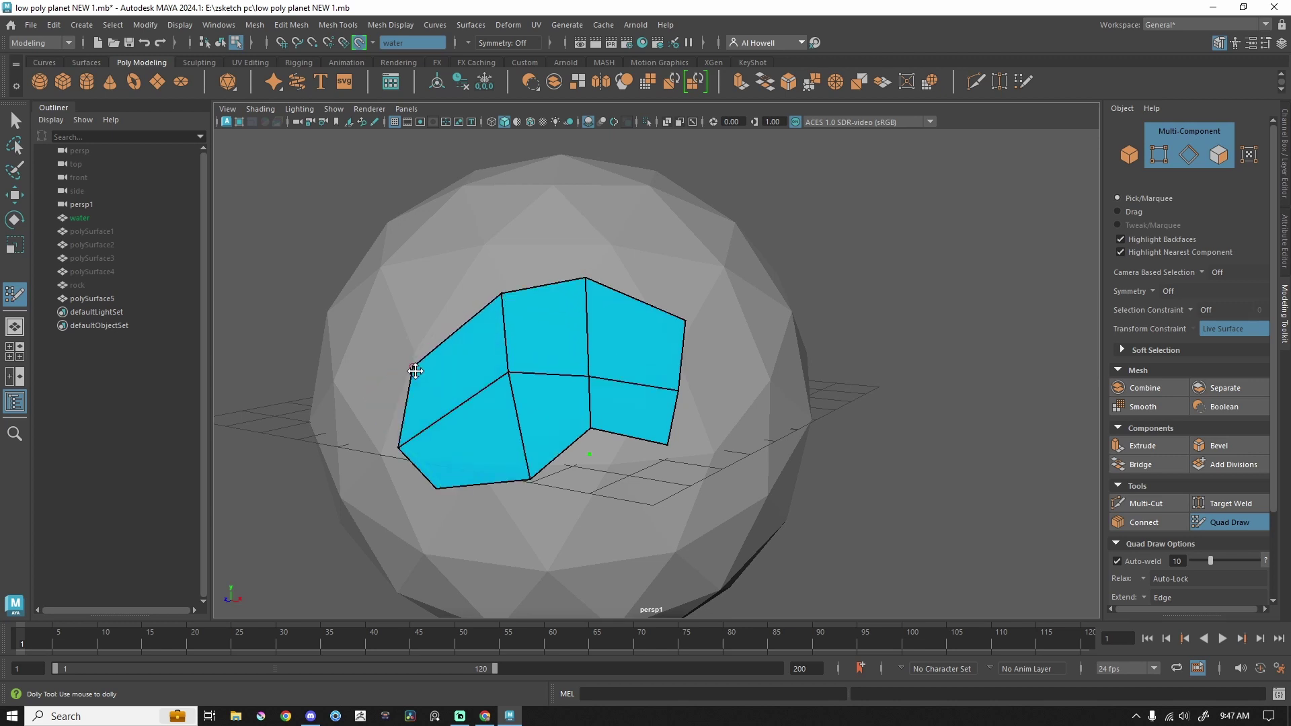
mouse_move(401, 444)
mouse_down()
mouse_move(435, 457)
mouse_move(535, 455)
mouse_move(536, 429)
mouse_up()
mouse_move(755, 397)
alt+mouse_down()
mouse_move(576, 421)
mouse_move(830, 413)
mouse_move(699, 403)
mouse_move(543, 351)
alt+mouse_up()
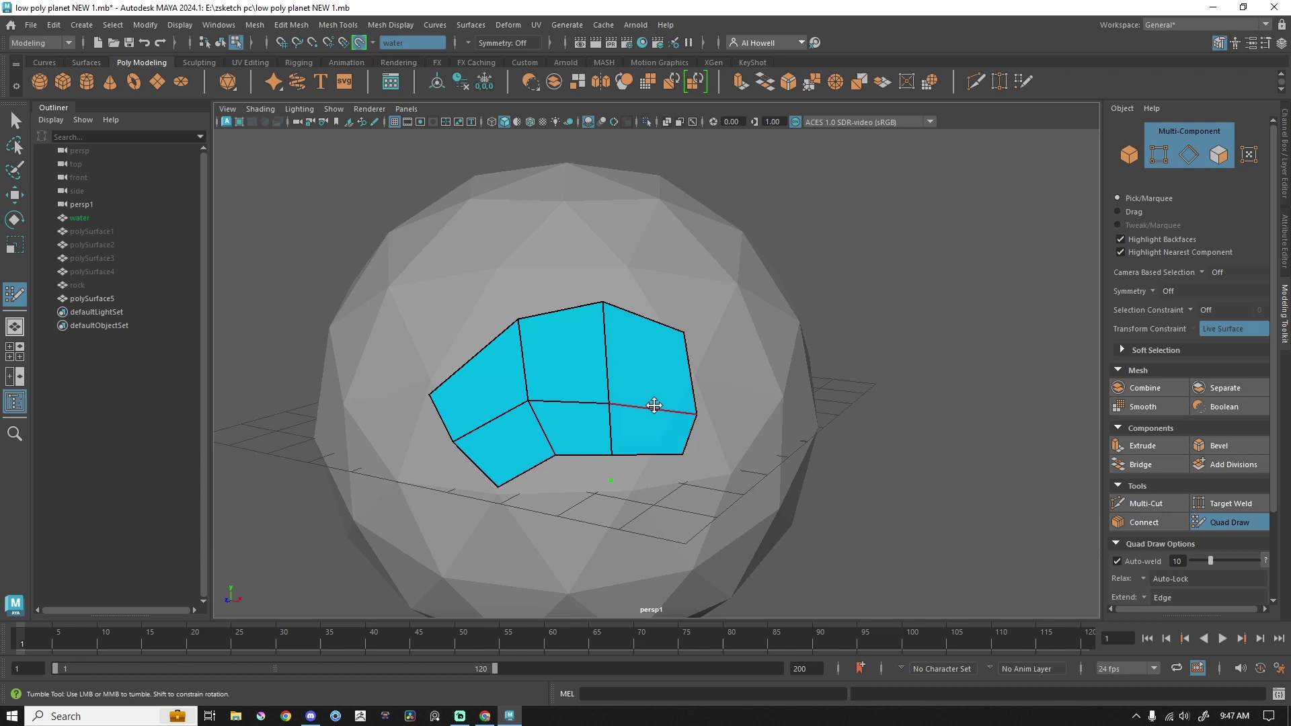
Return the drawn patch to object mode and turn off the live water surface.
right_drag(565, 320, 667, 280)
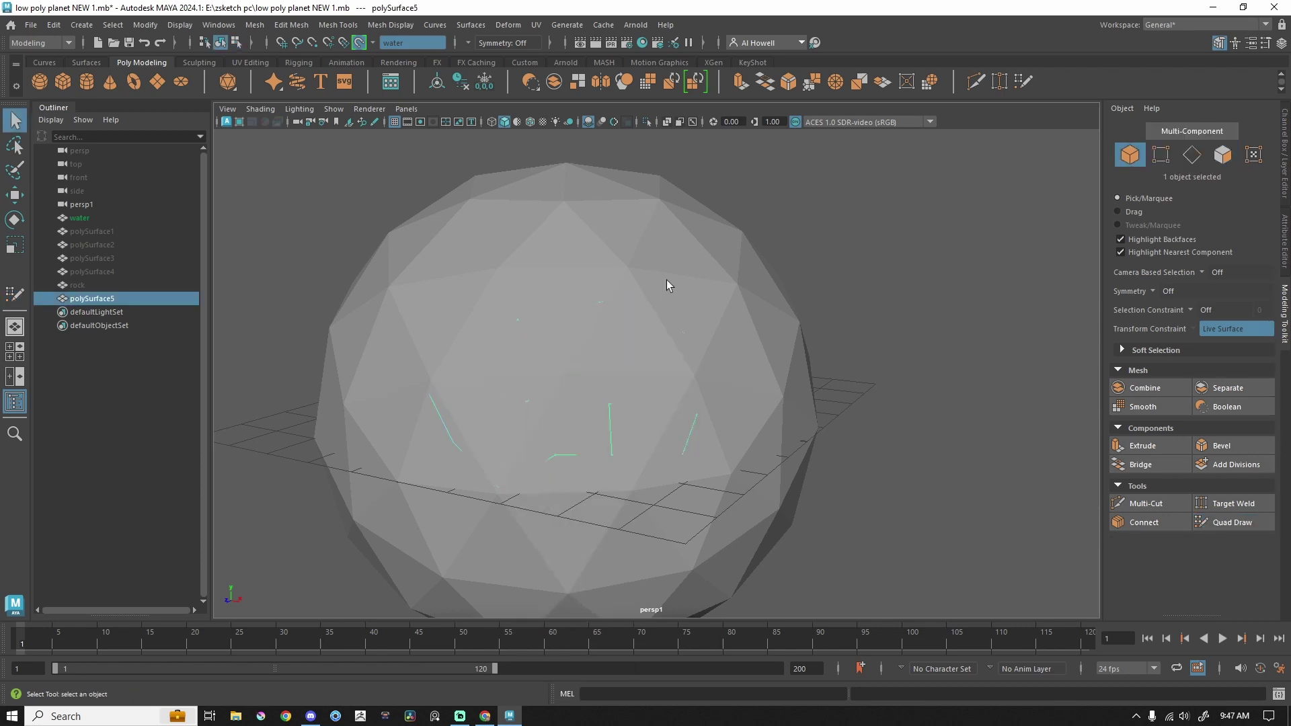
click(361, 44)
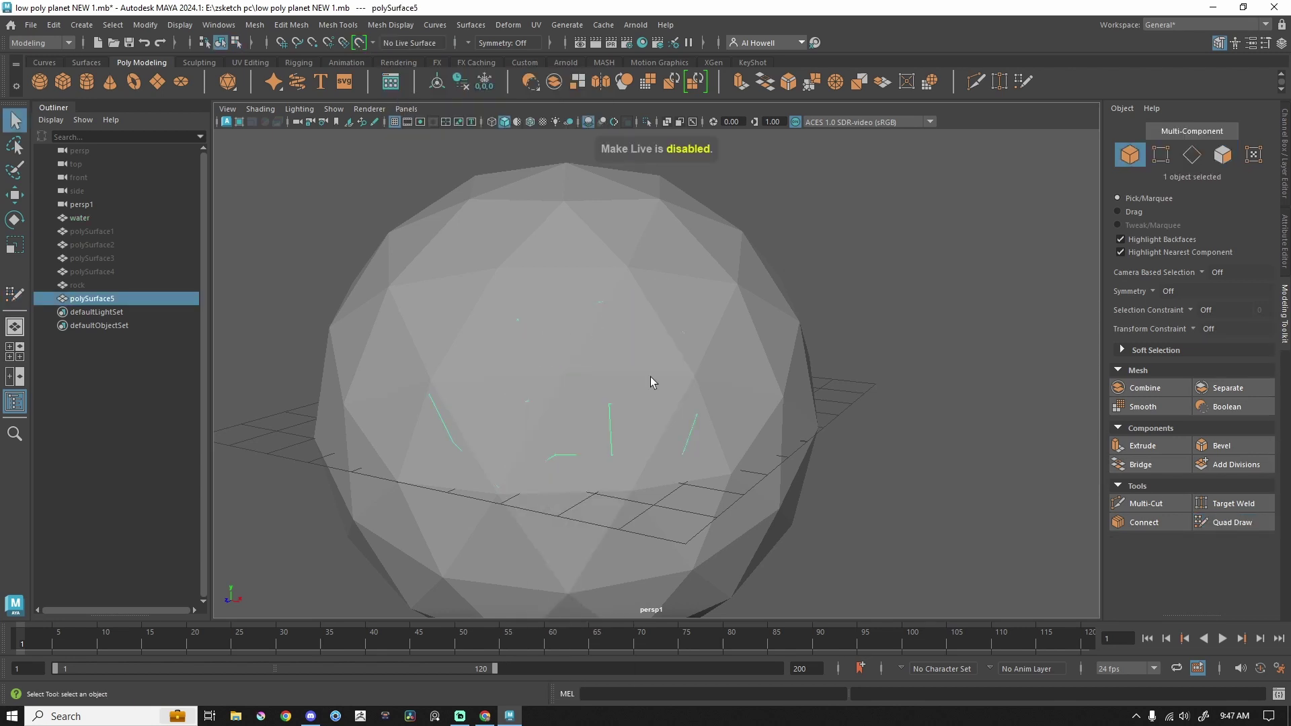
alt+drag(651, 376, 737, 403)
key(w)
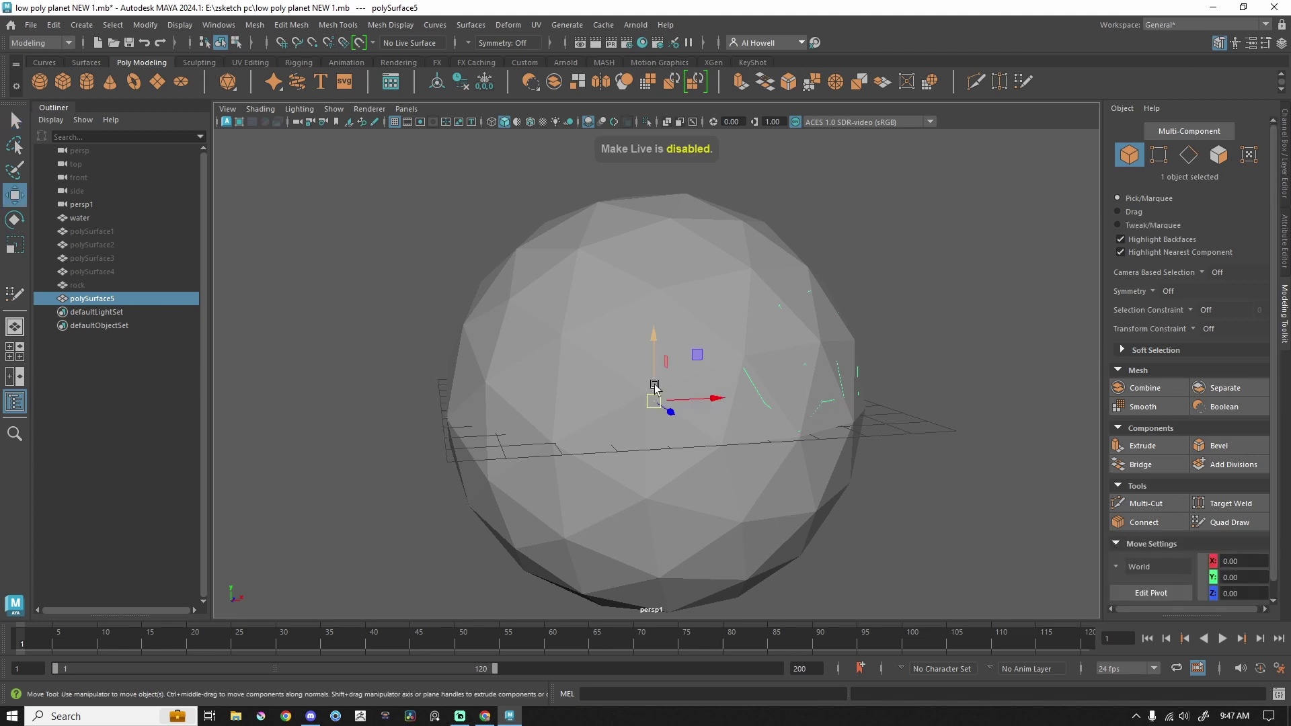
drag(657, 388, 926, 339)
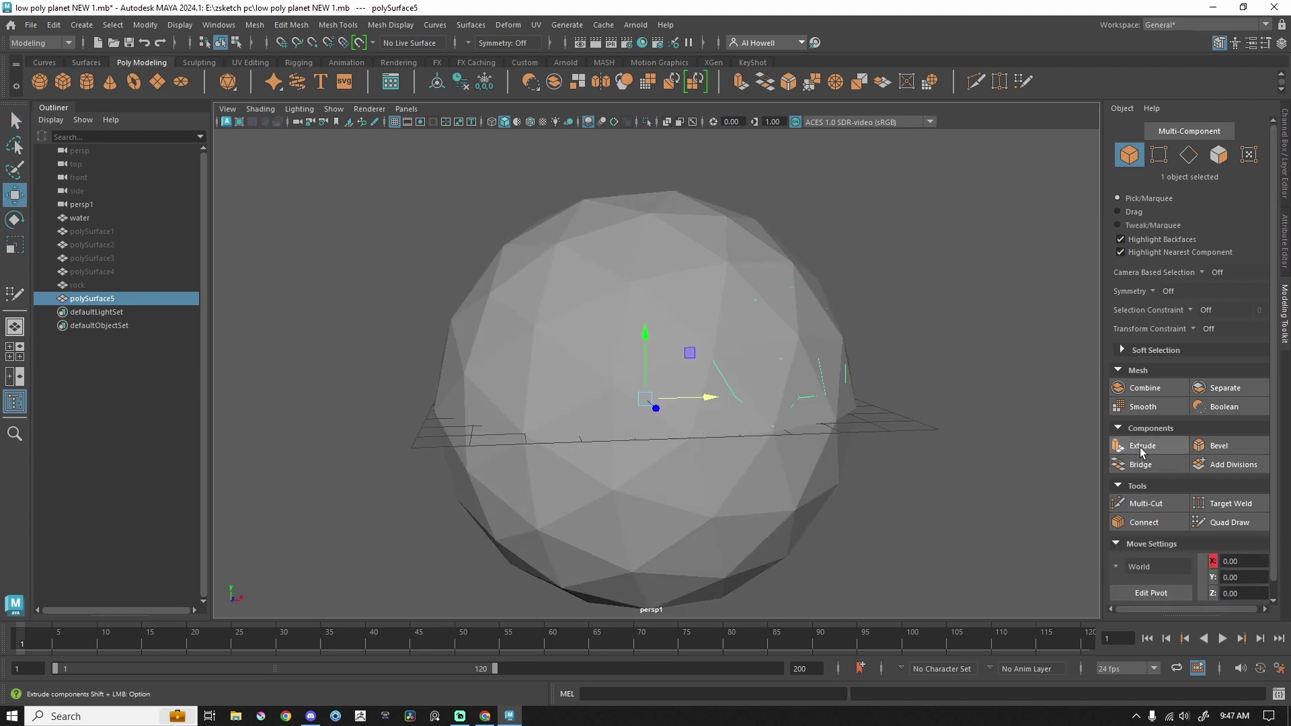
Extrude the patch outward from the sphere with a thickness of 0.1 and an offset of 0.05.
click(1142, 449)
drag(905, 390, 983, 393)
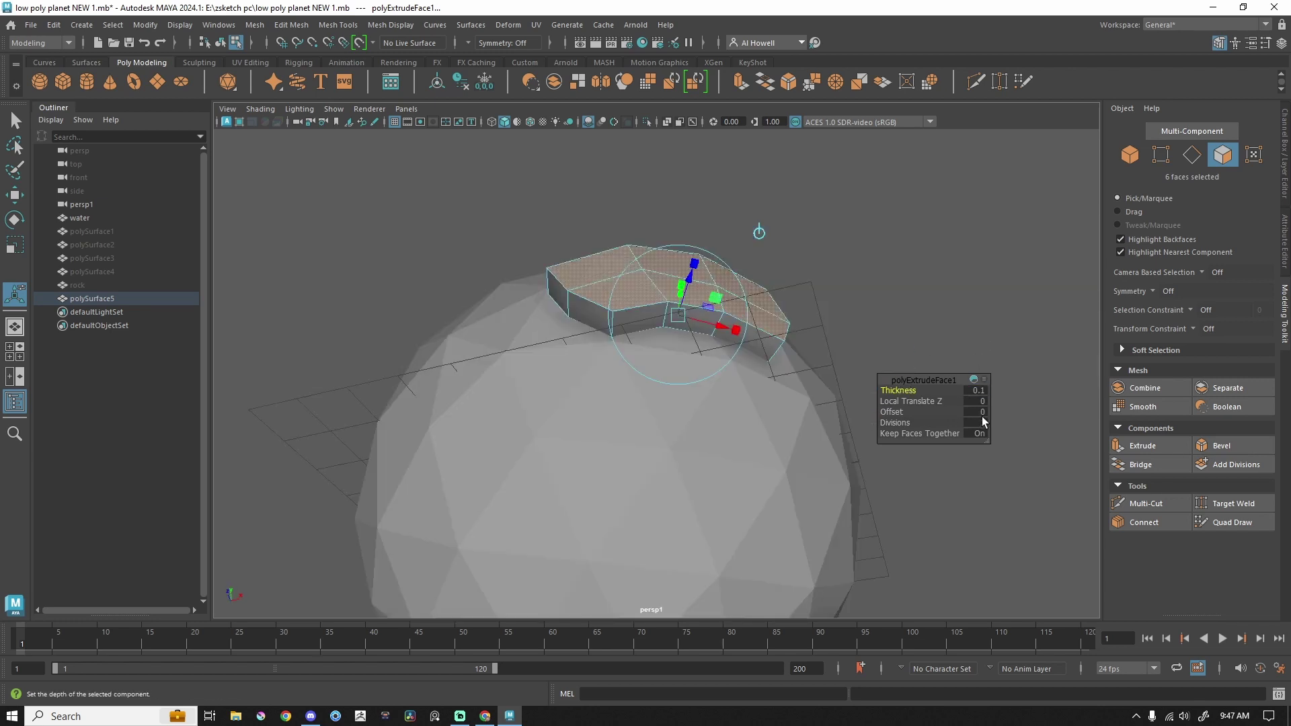
click(983, 412)
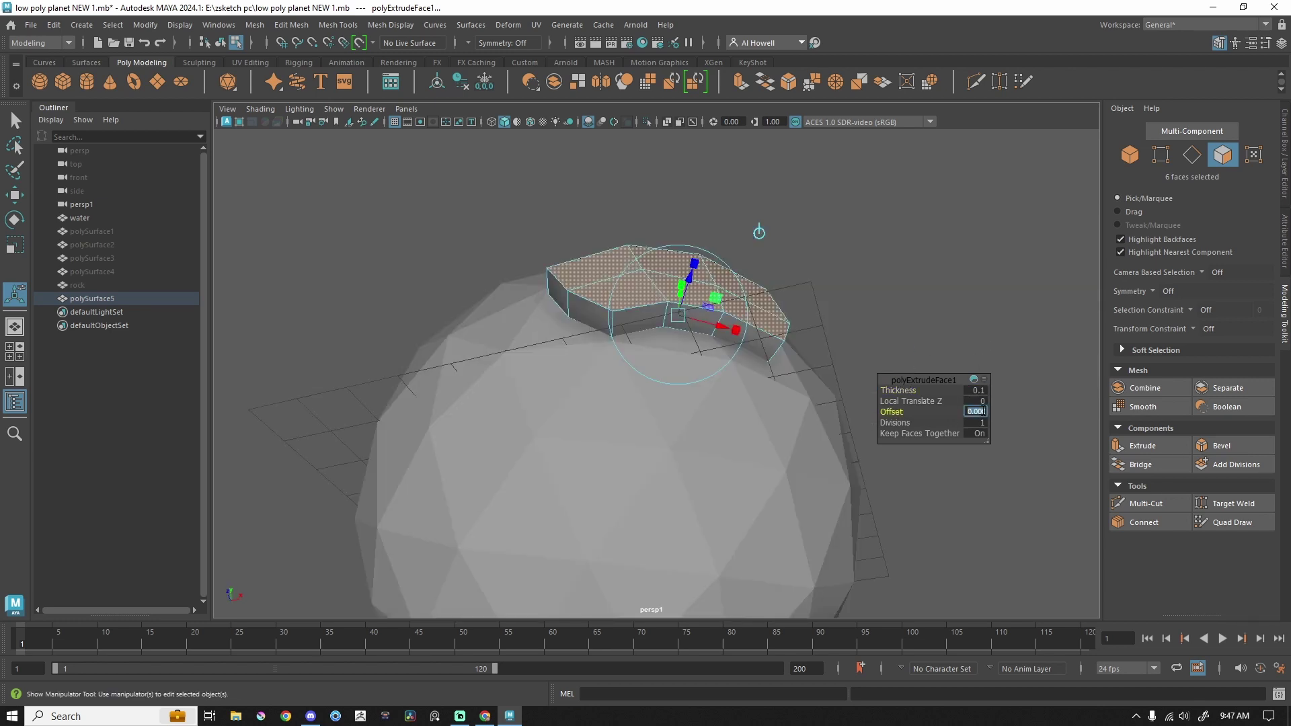
text(.1)
key(Return)
text(.0)
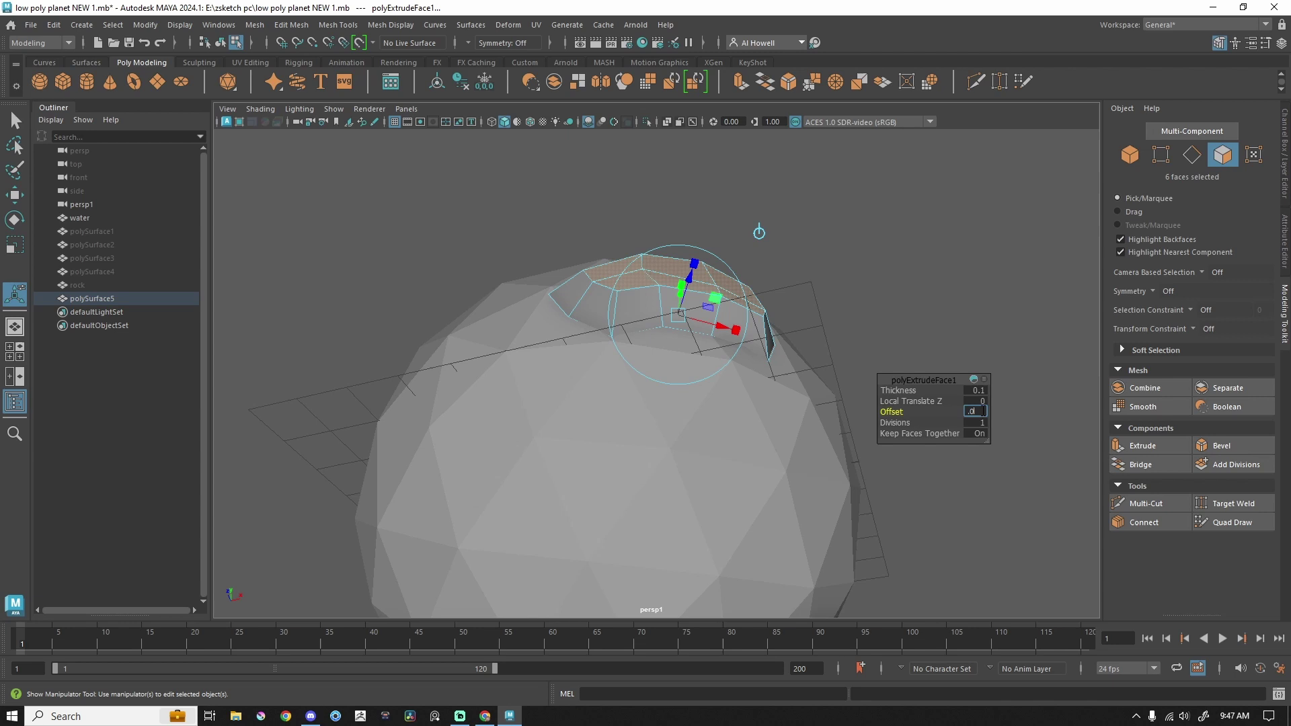
text(5)
key(Return)
alt+drag(808, 350, 707, 339)
alt+middle_drag(684, 294, 703, 359)
scroll(703, 358, up, 2)
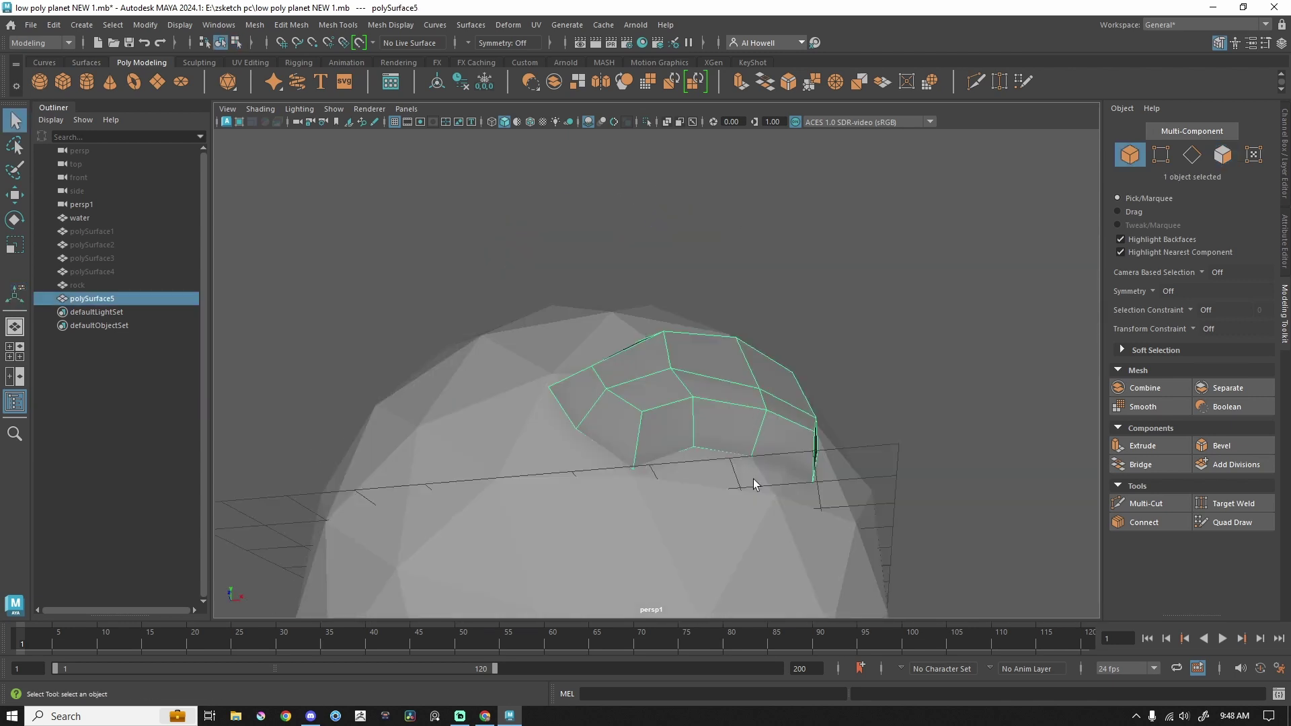
Rename the extruded patch as land.
alt+drag(754, 479, 868, 326)
scroll(669, 297, up, 4)
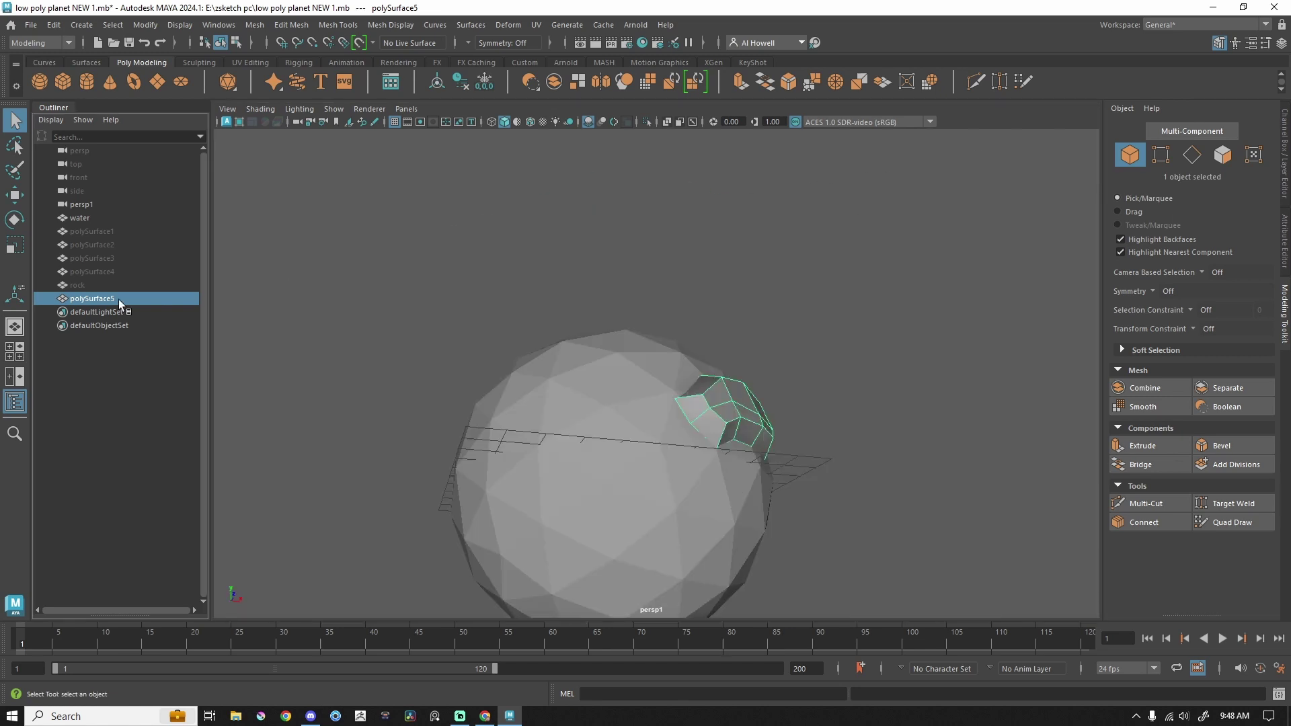
double_click(118, 300)
text(land)
key(Return)
scroll(752, 410, up, 2)
alt+middle_drag(752, 410, 717, 363)
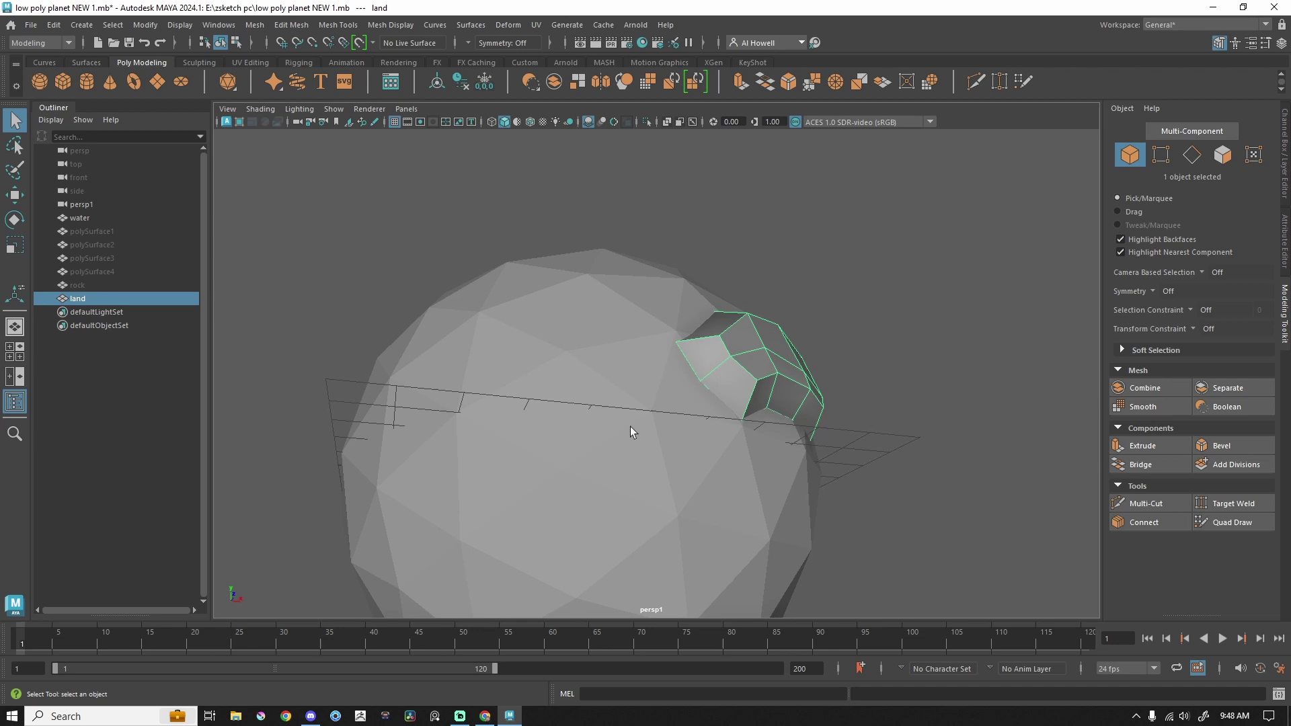
Duplicate the land patch five times, rotating each copy to a different area of the water sphere.
key(w)
alt+drag(631, 428, 648, 504)
mouse_move(611, 447)
alt+mouse_down()
mouse_move(599, 522)
mouse_move(695, 452)
mouse_move(585, 446)
mouse_move(593, 455)
alt+mouse_up()
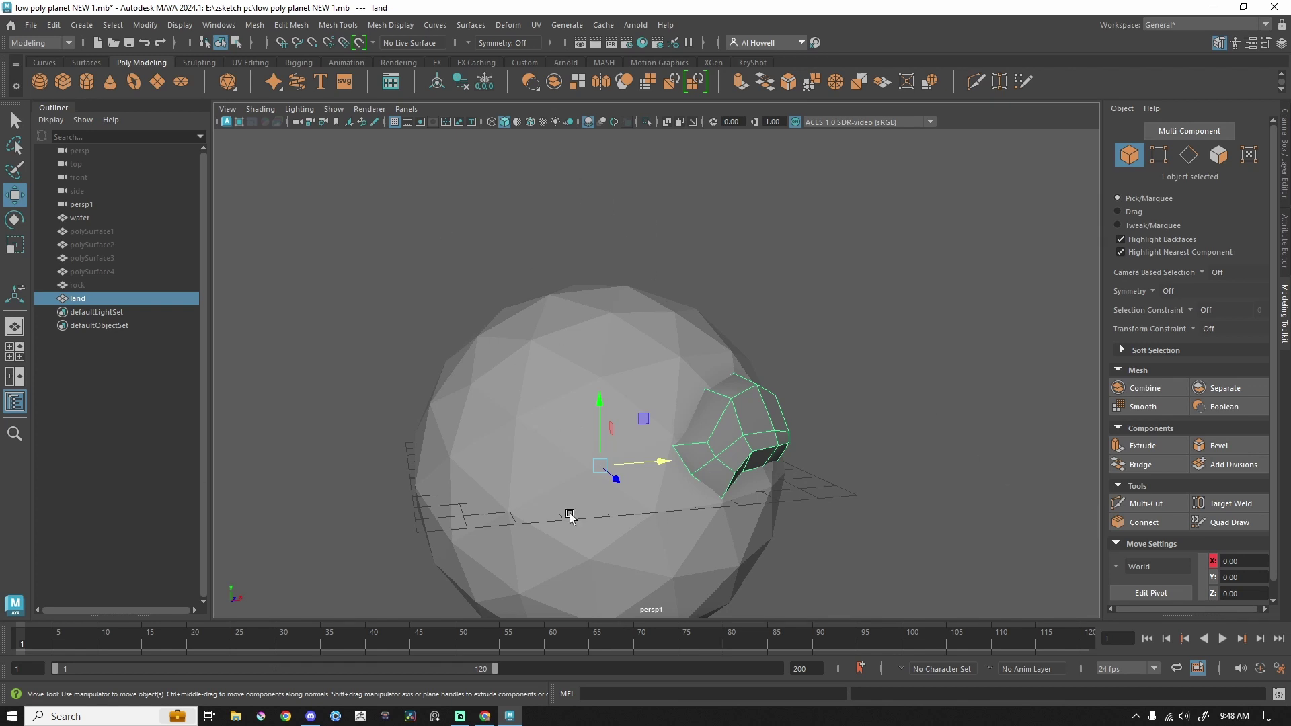
alt+drag(812, 498, 571, 394)
key(e)
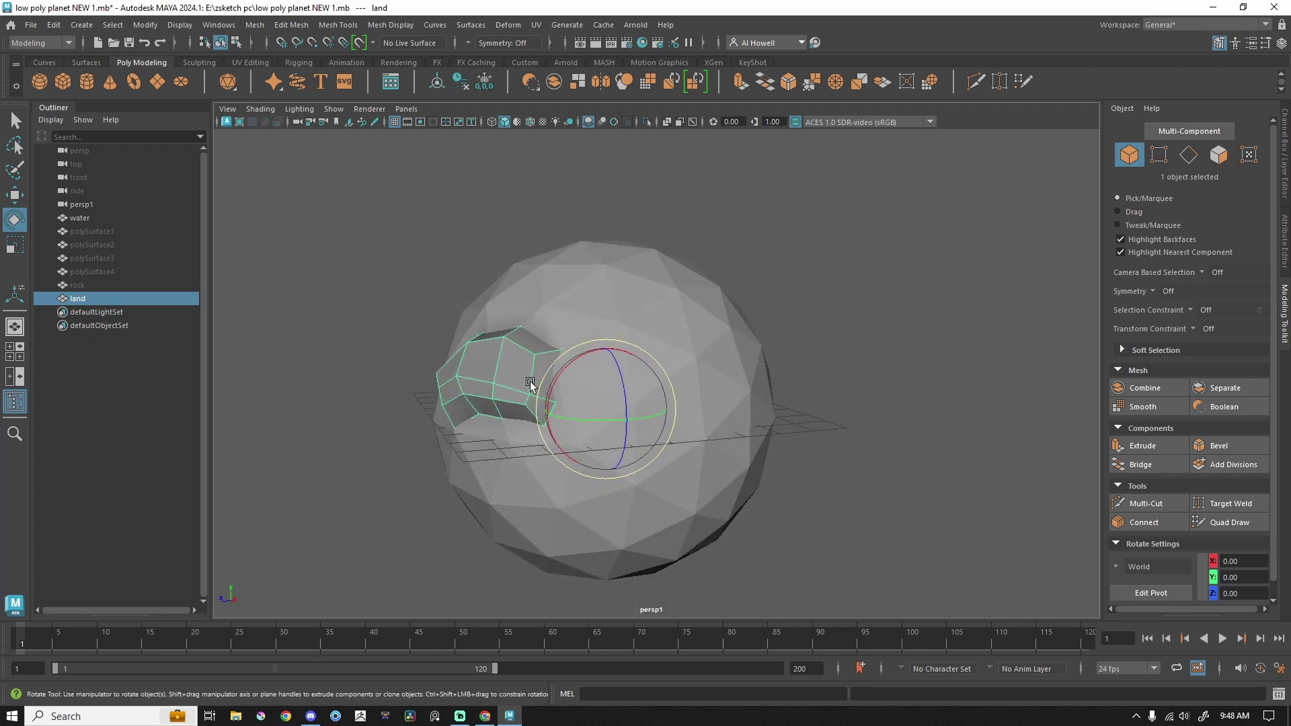
key(ctrl+d)
drag(572, 376, 647, 411)
shift+drag(647, 411, 814, 467)
shift+drag(582, 424, 509, 415)
shift+drag(509, 415, 571, 396)
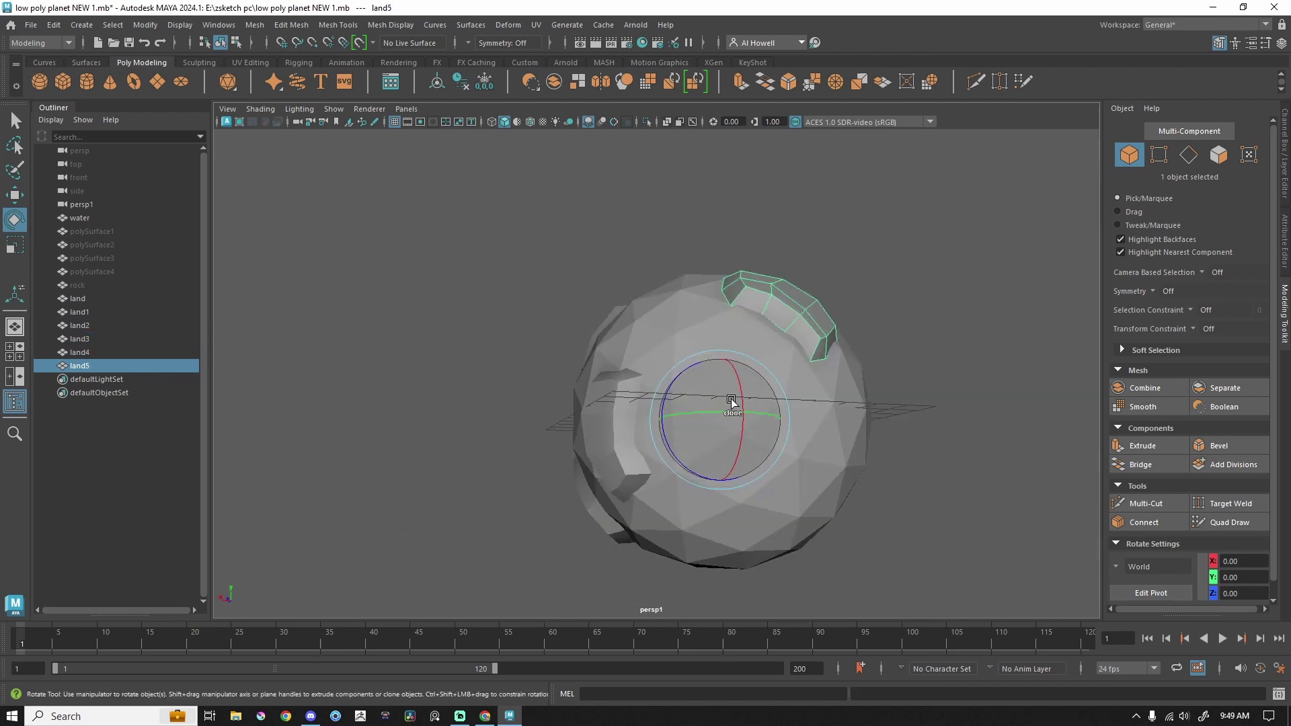
Clone the last land patch once more and rotate the copy to an empty area on the sphere's lower part.
shift+drag(732, 402, 800, 336)
alt+drag(789, 393, 726, 449)
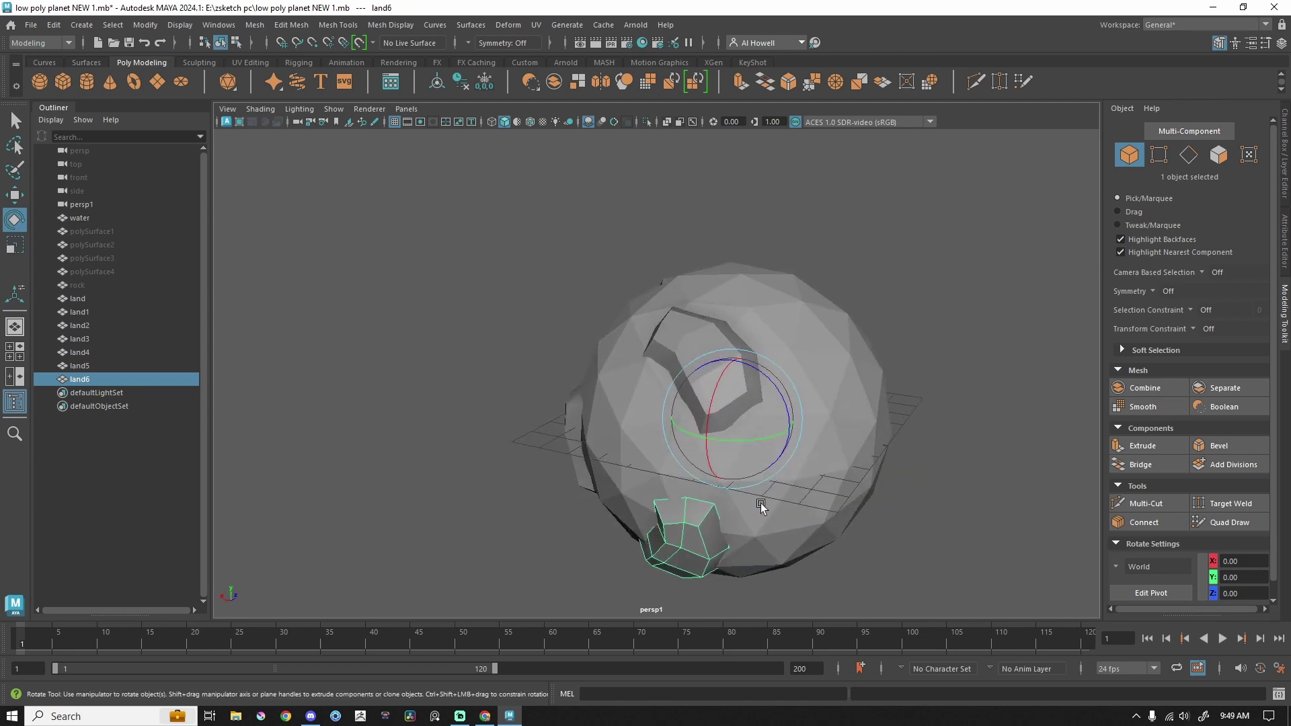
alt+drag(762, 508, 836, 528)
key(q)
alt+drag(735, 432, 686, 376)
Open the Hypershade, search its node list for standard shaders, look through the Arnold shaders for aiStandardSurface, and close it again.
click(643, 42)
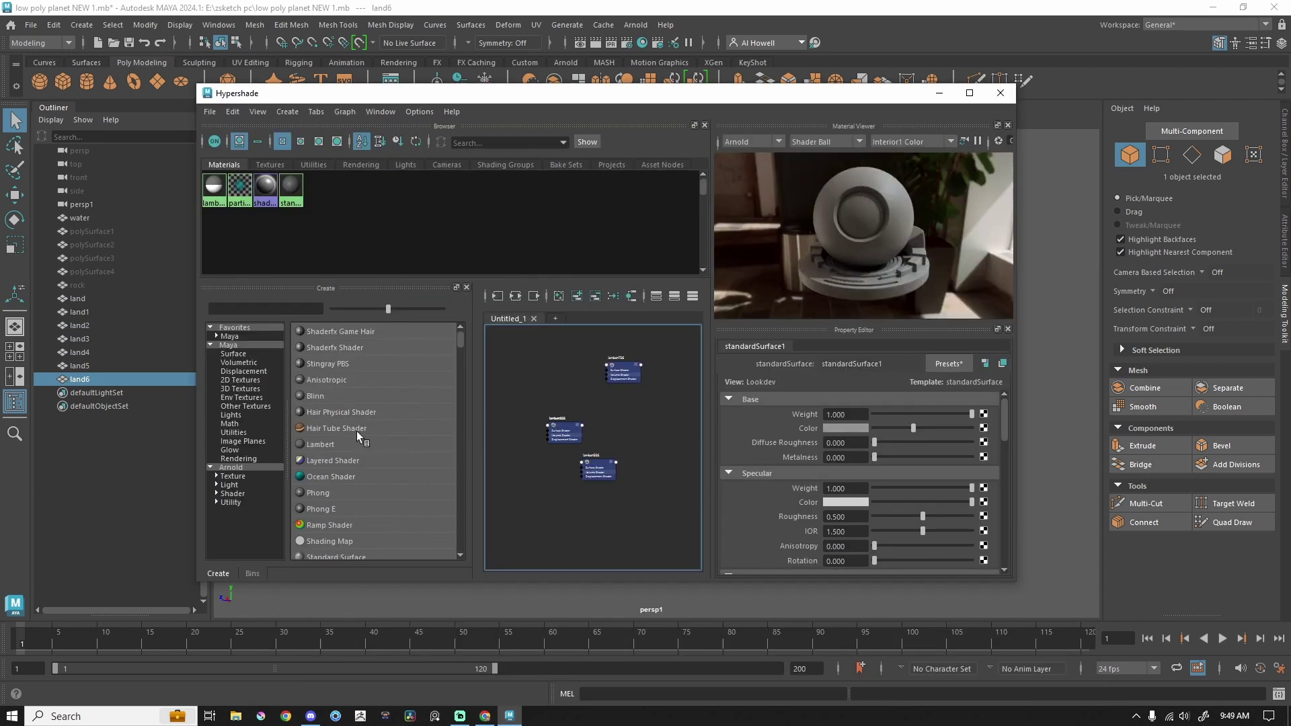
click(230, 309)
text(standar)
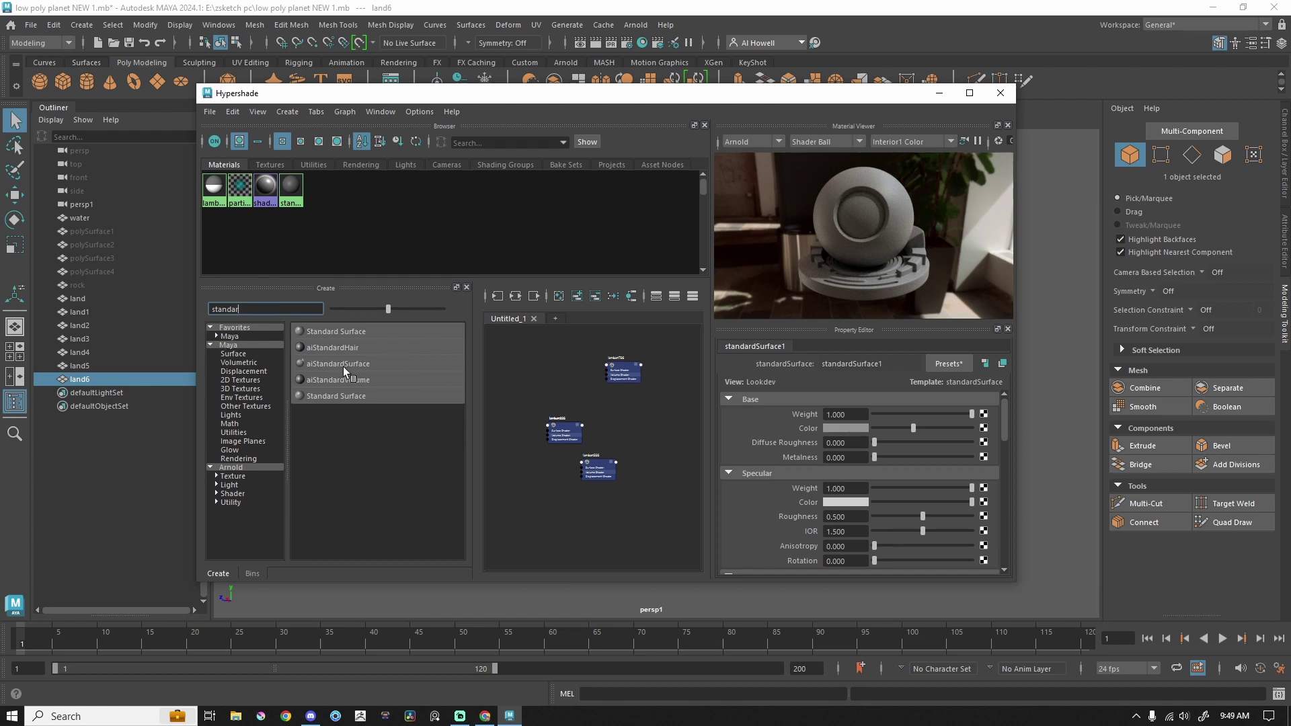
key(BackSpace)
key(BackSpace)
key(BackSpace)
key(BackSpace)
key(BackSpace)
key(BackSpace)
key(BackSpace)
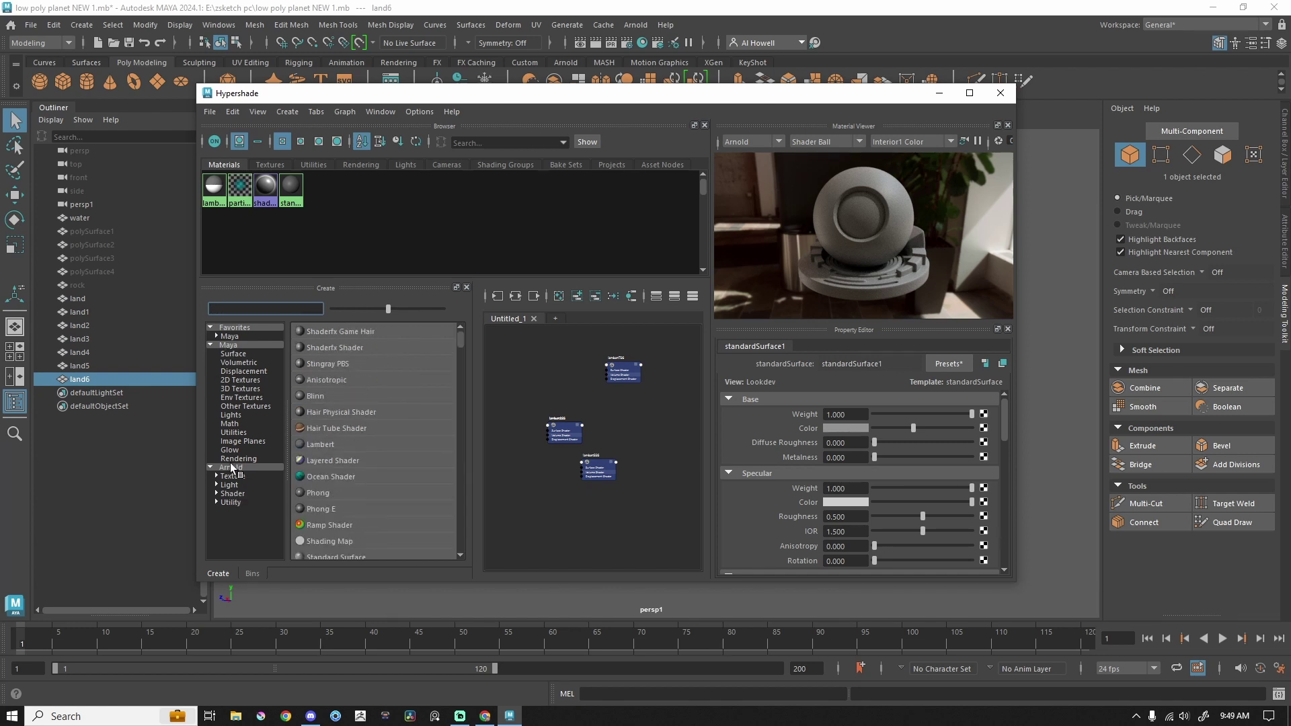
click(233, 493)
scroll(408, 502, down, 1)
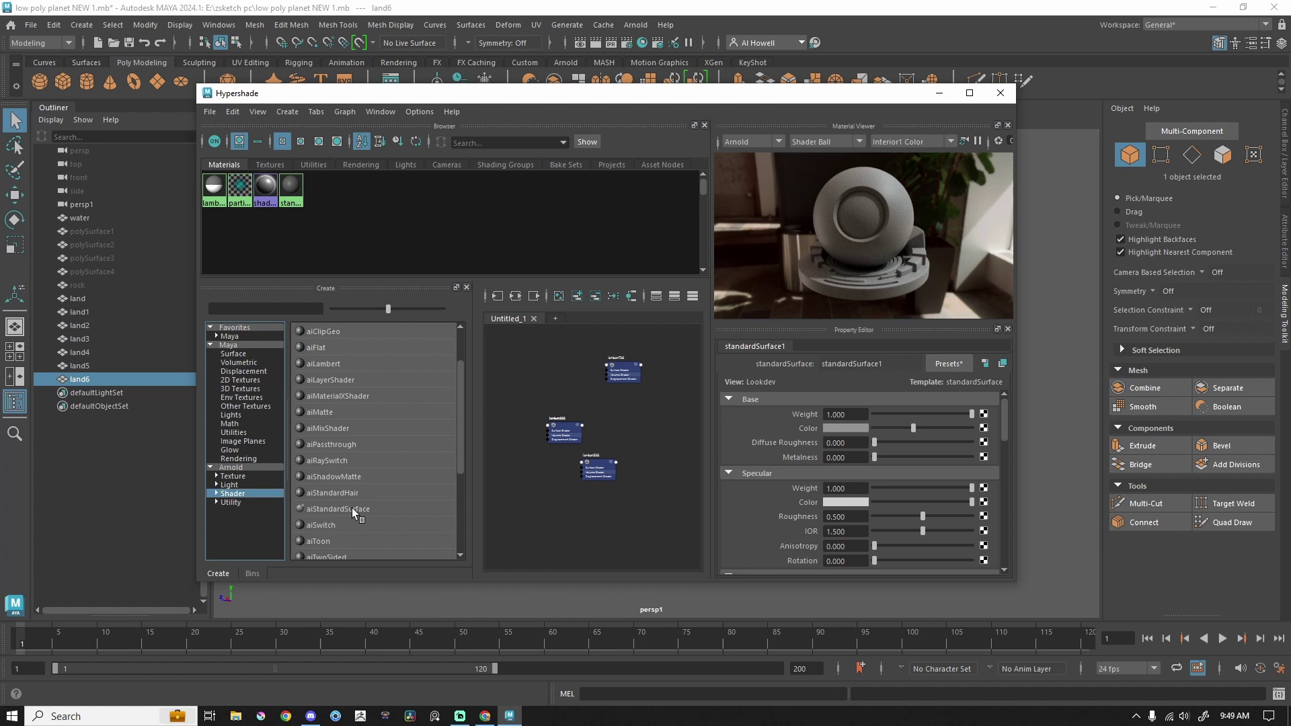
click(1001, 93)
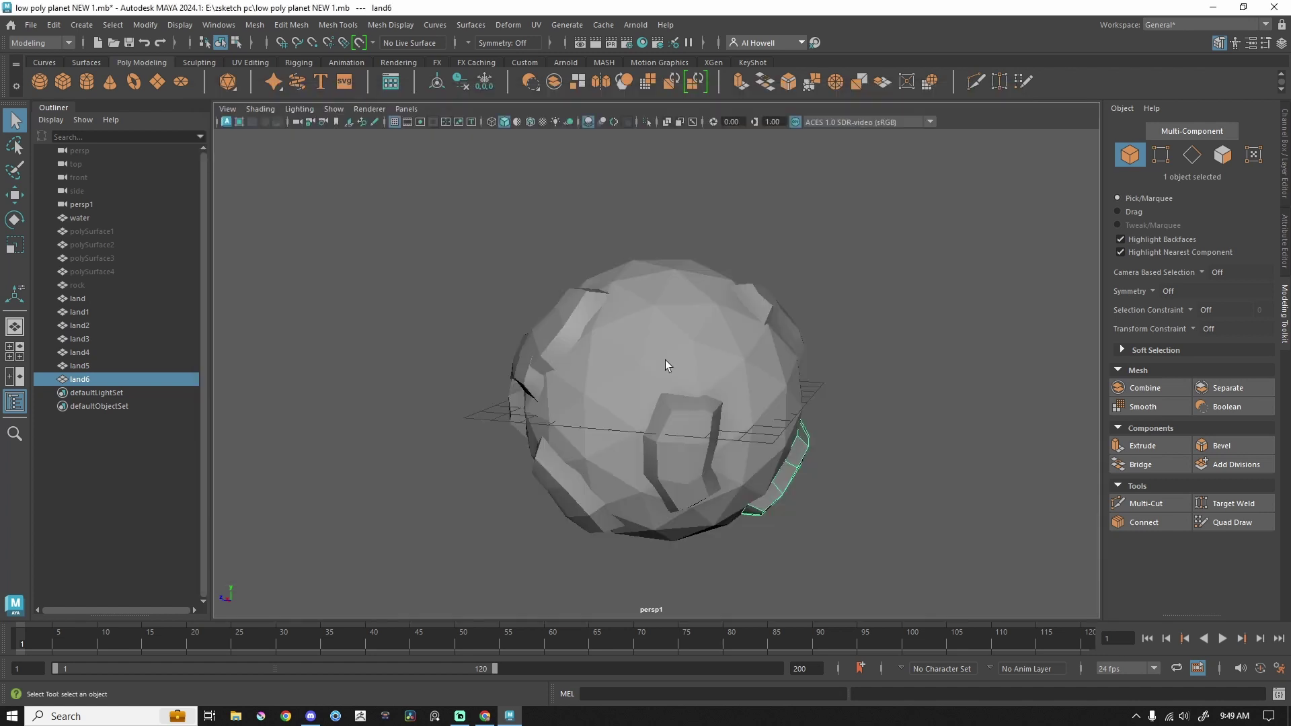
Assign a new aiStandardSurface material to the water sphere and open its material attributes and the Hypershade.
click(722, 359)
right_click(725, 322)
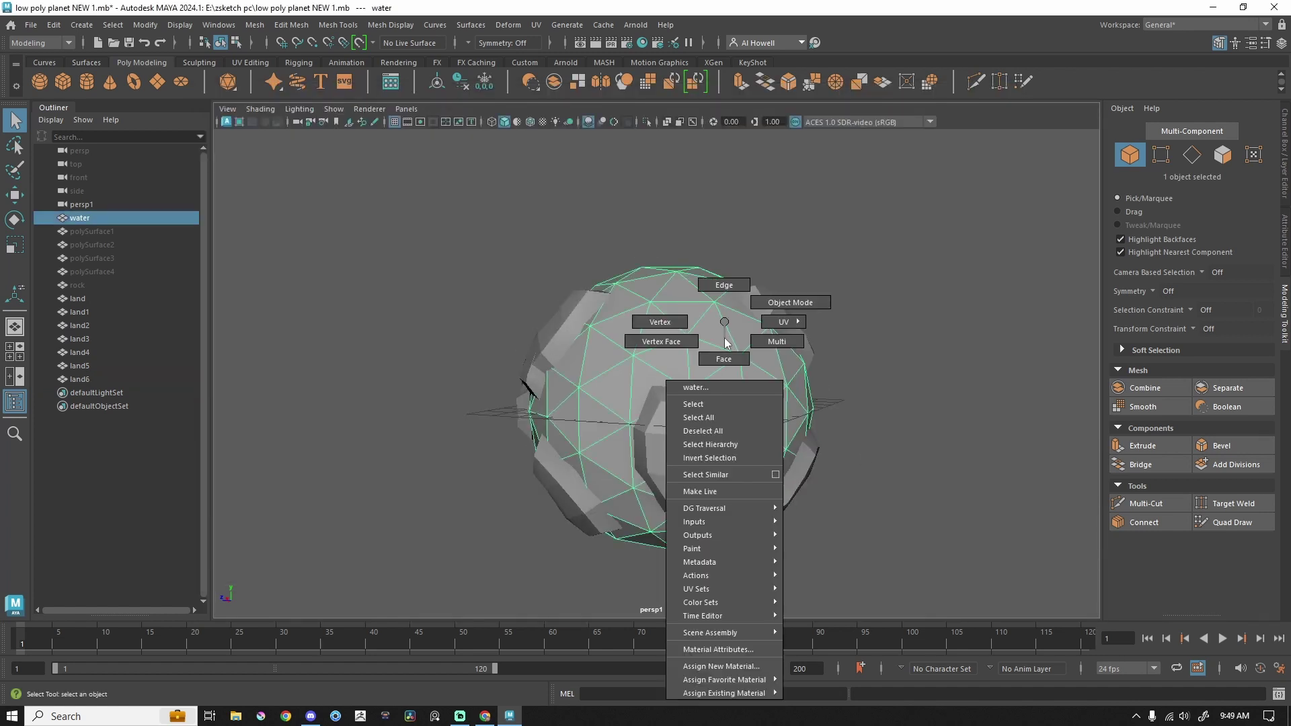
click(739, 665)
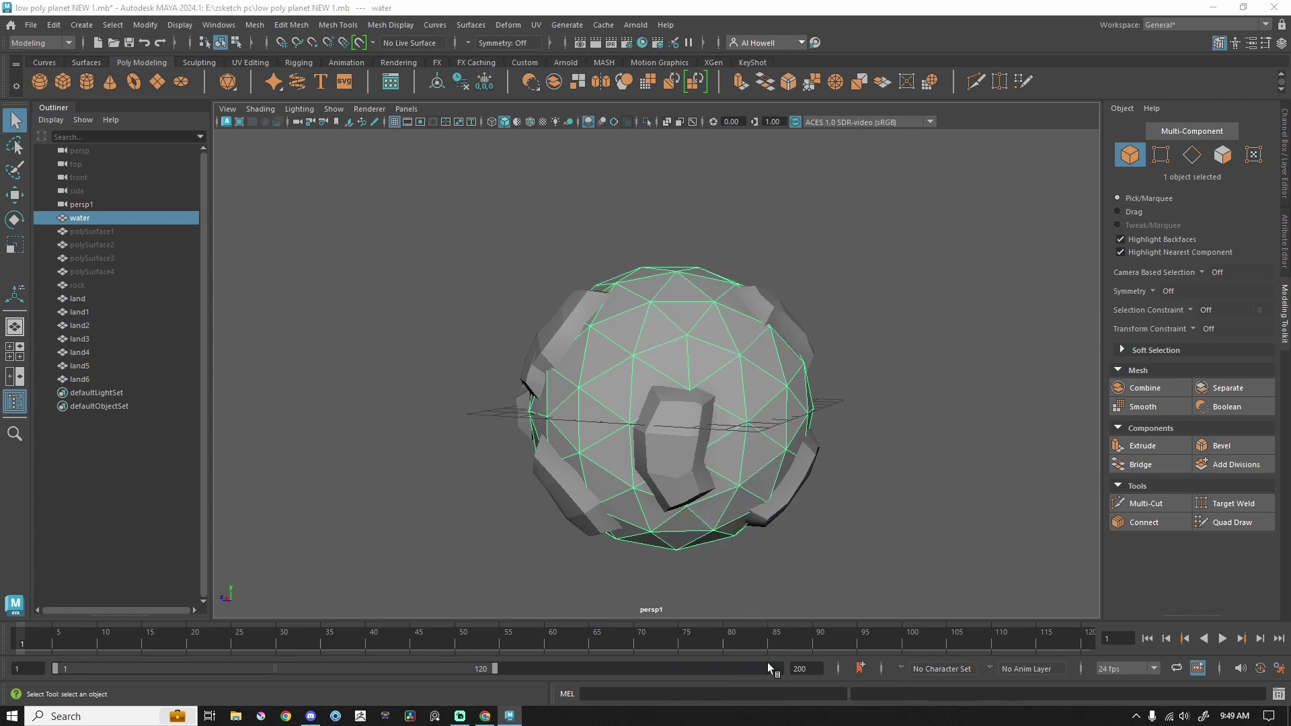
click(469, 358)
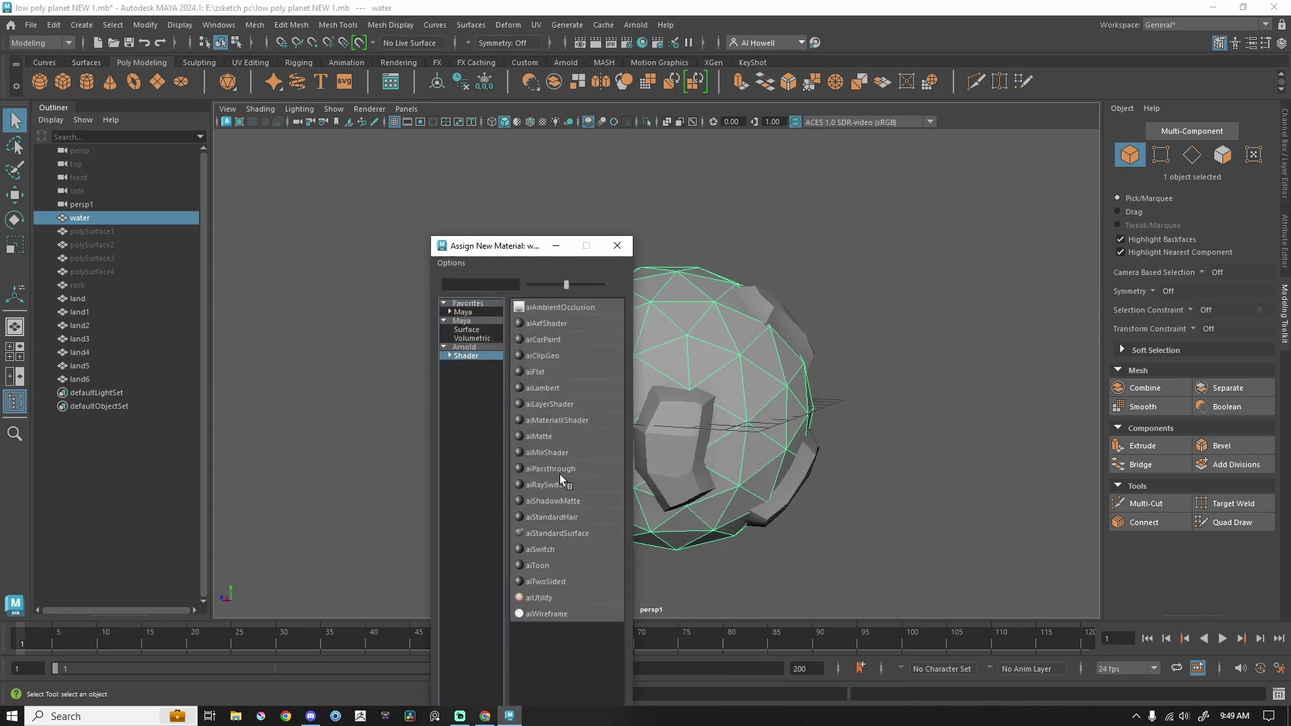
click(569, 533)
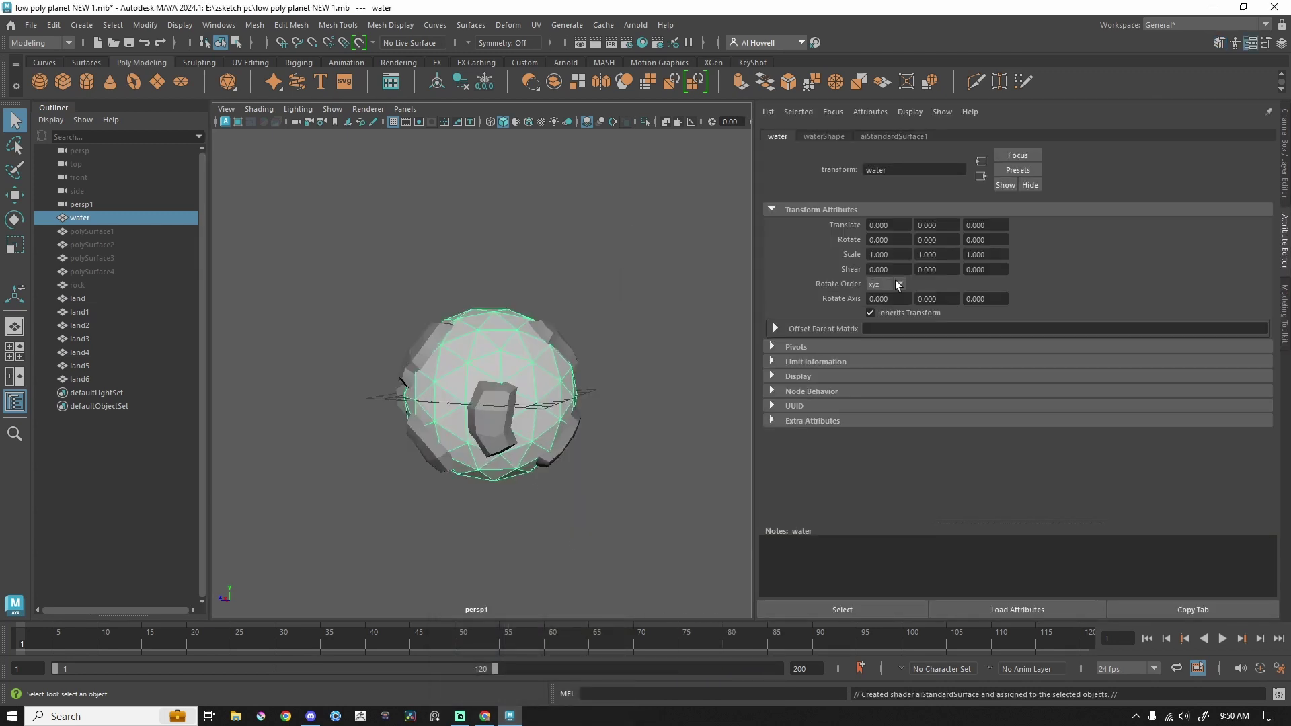
click(879, 137)
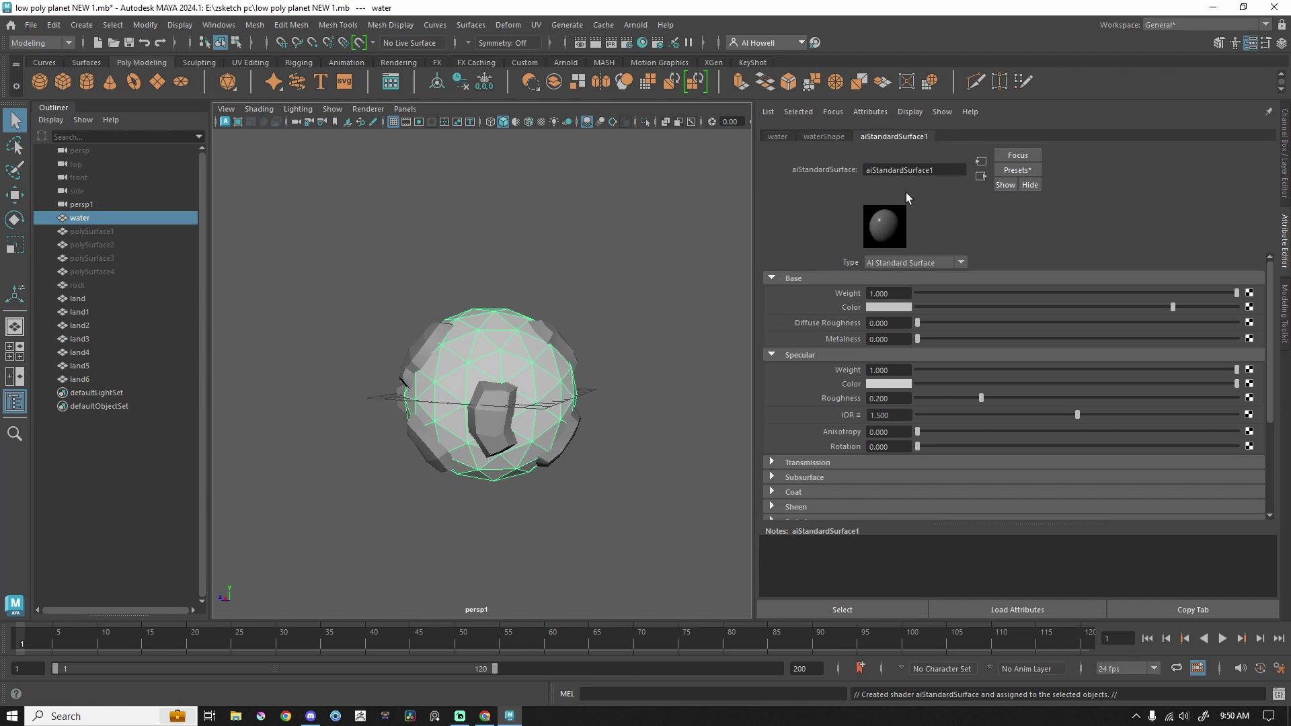
click(642, 42)
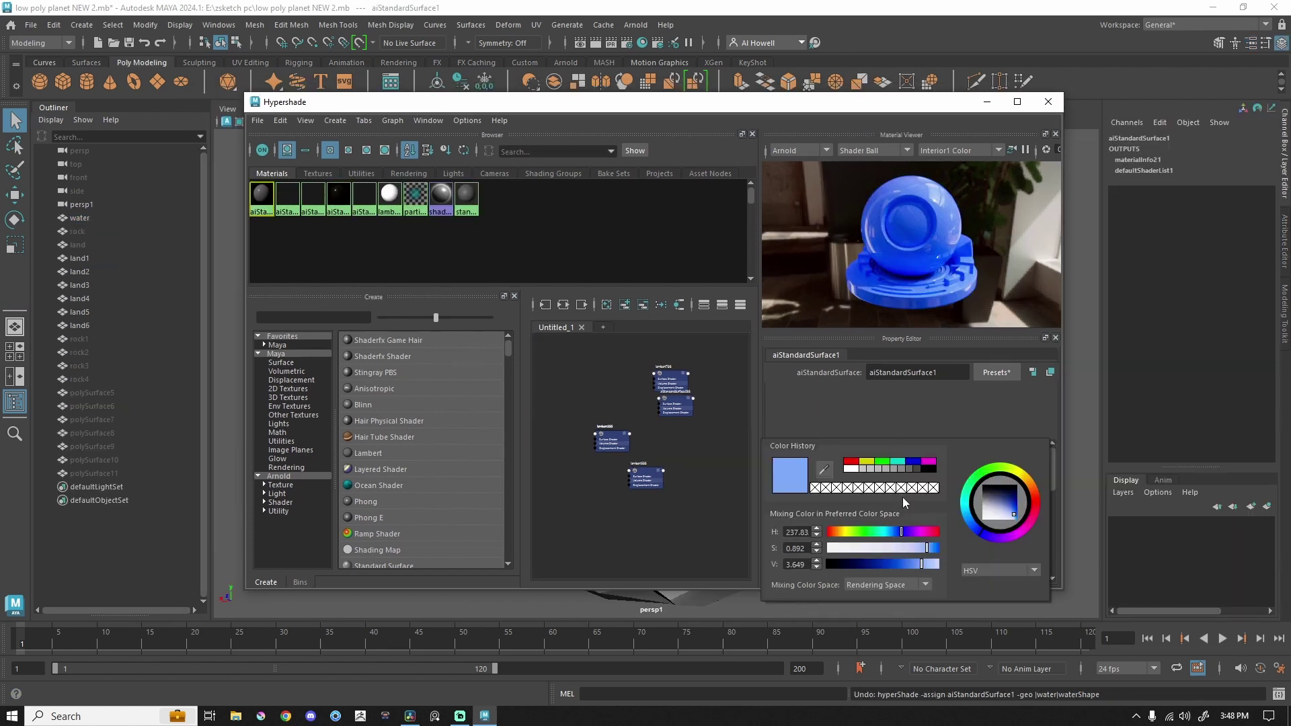
Try a yellow from the colour wheel and the pure blue swatch as the material's base colour.
click(889, 494)
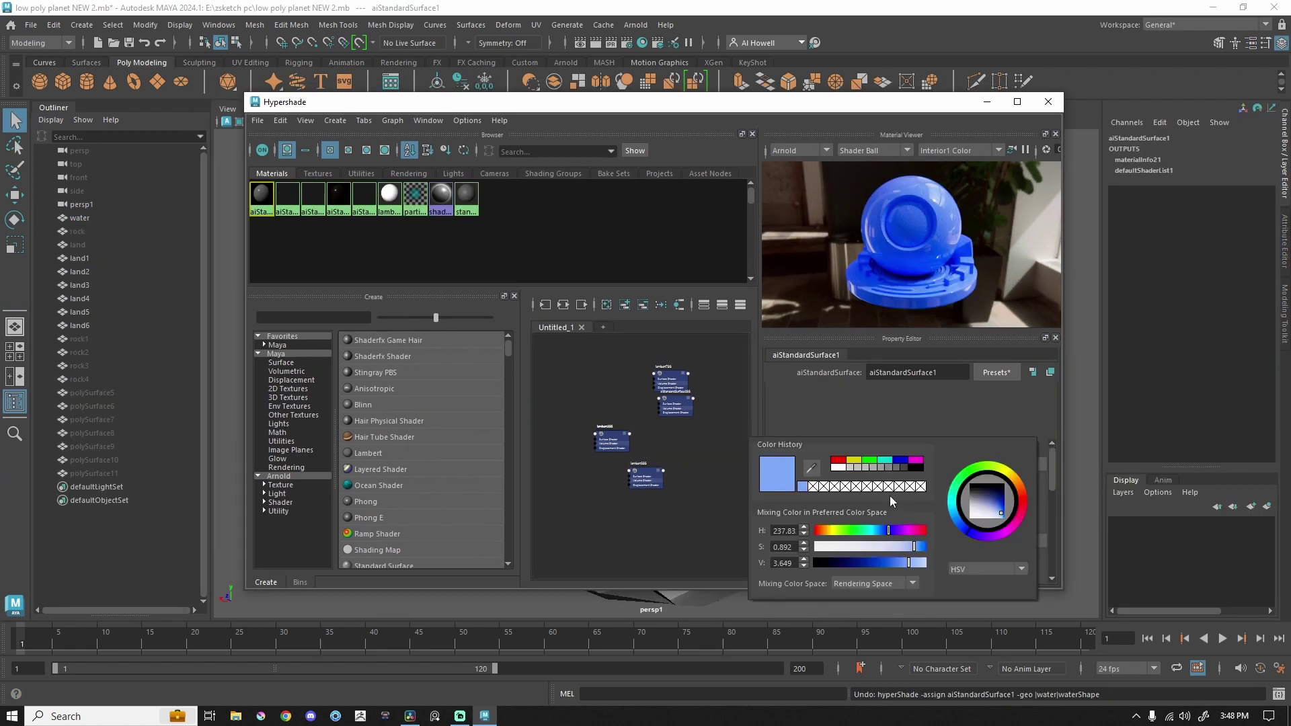
drag(967, 478, 995, 515)
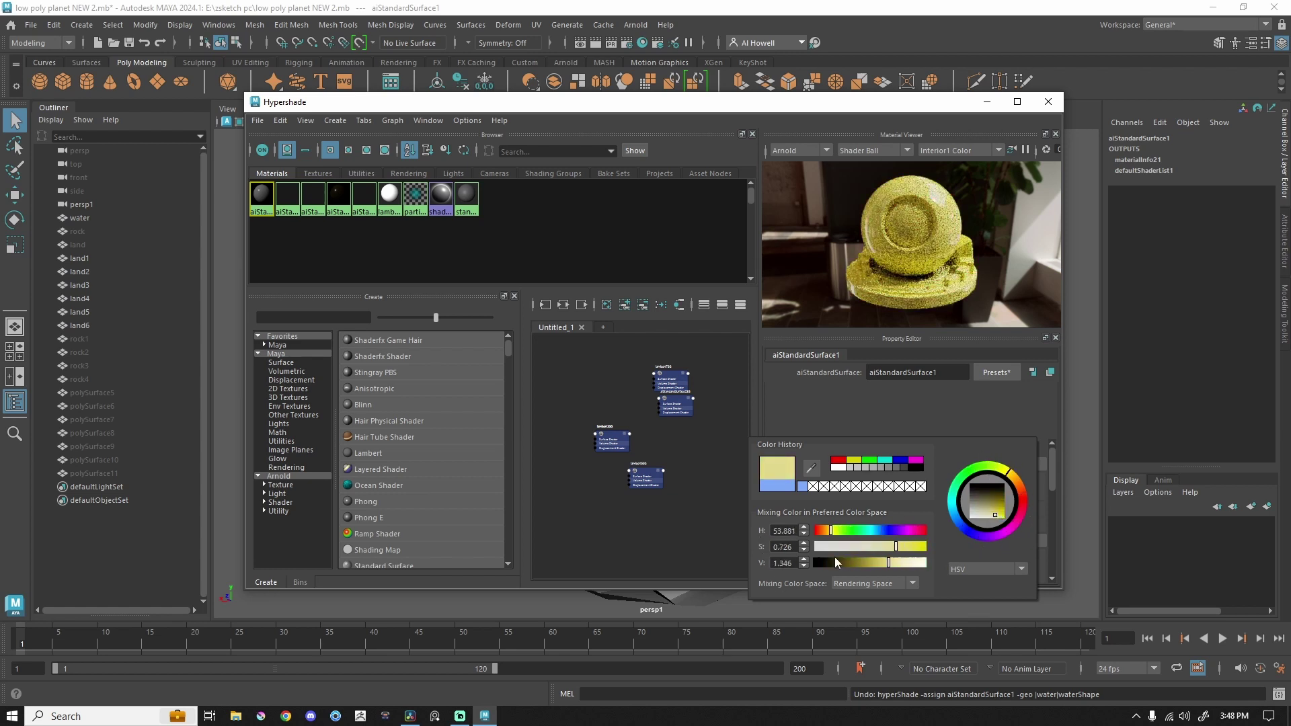
drag(895, 547, 893, 550)
click(902, 461)
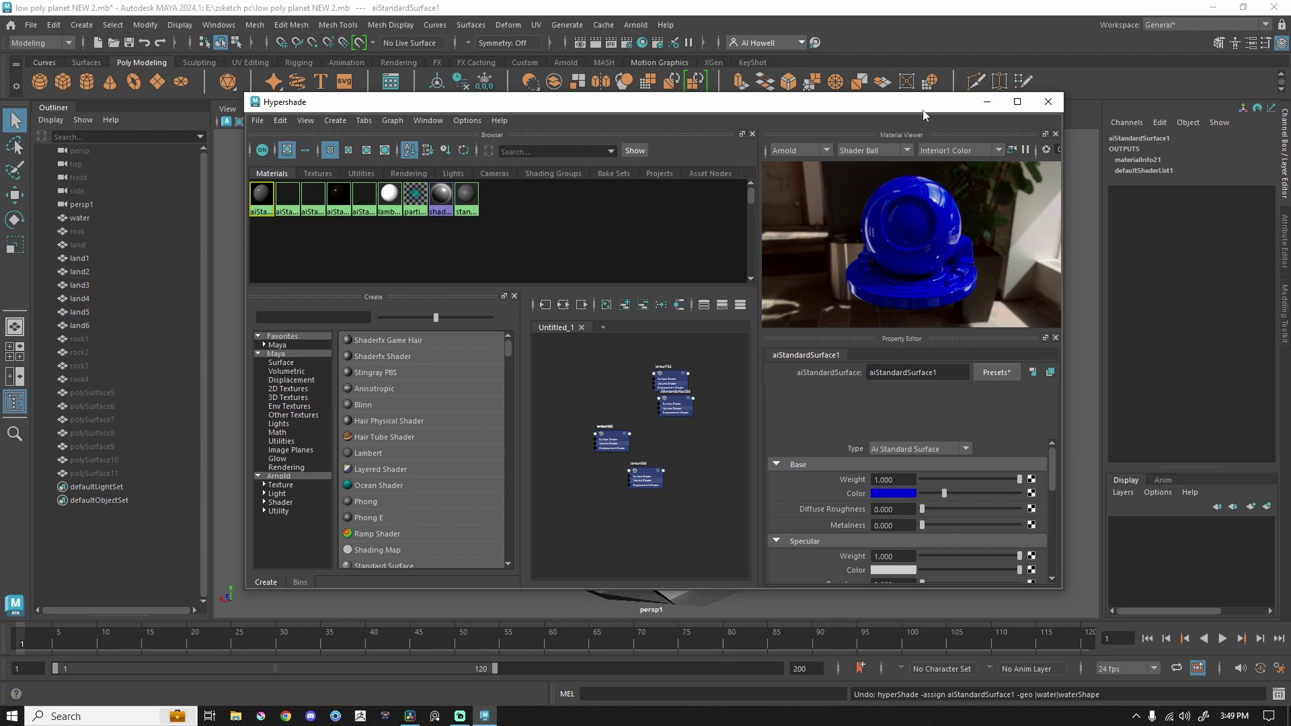
drag(945, 106, 924, 114)
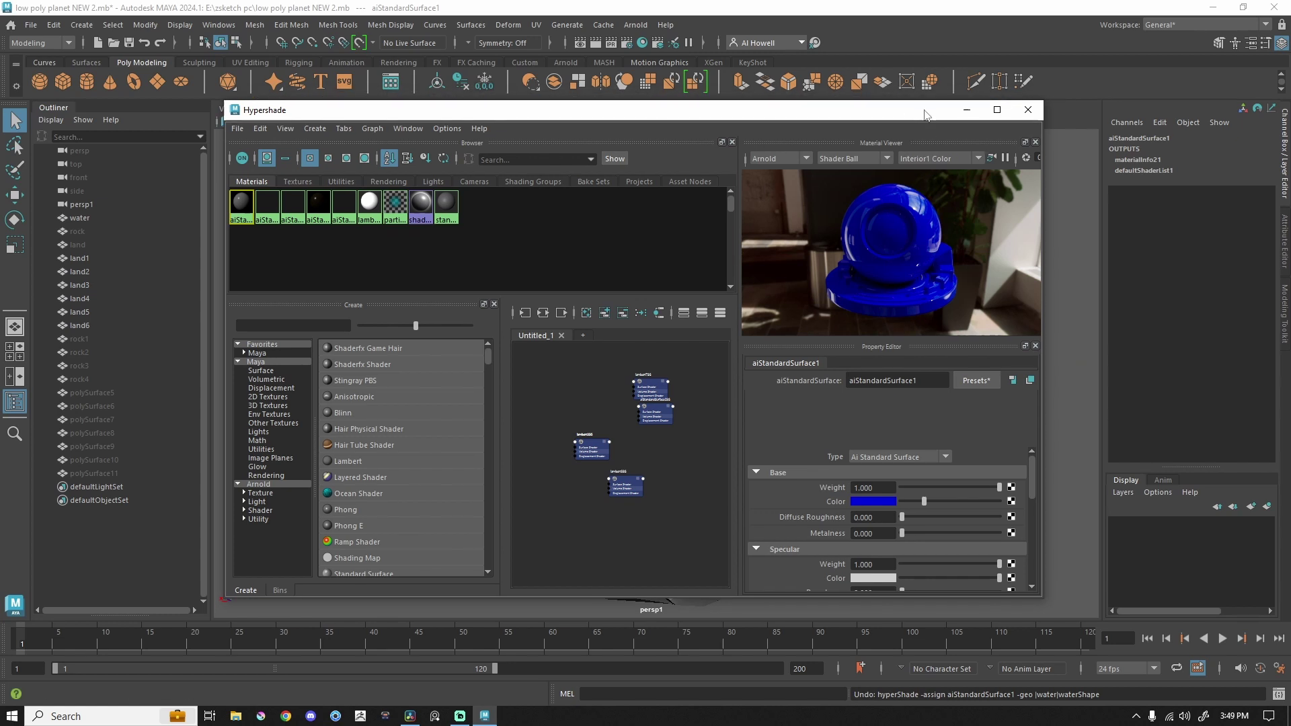
Sample the light blue of the water in the reference image as the water material's base colour.
click(882, 503)
click(799, 473)
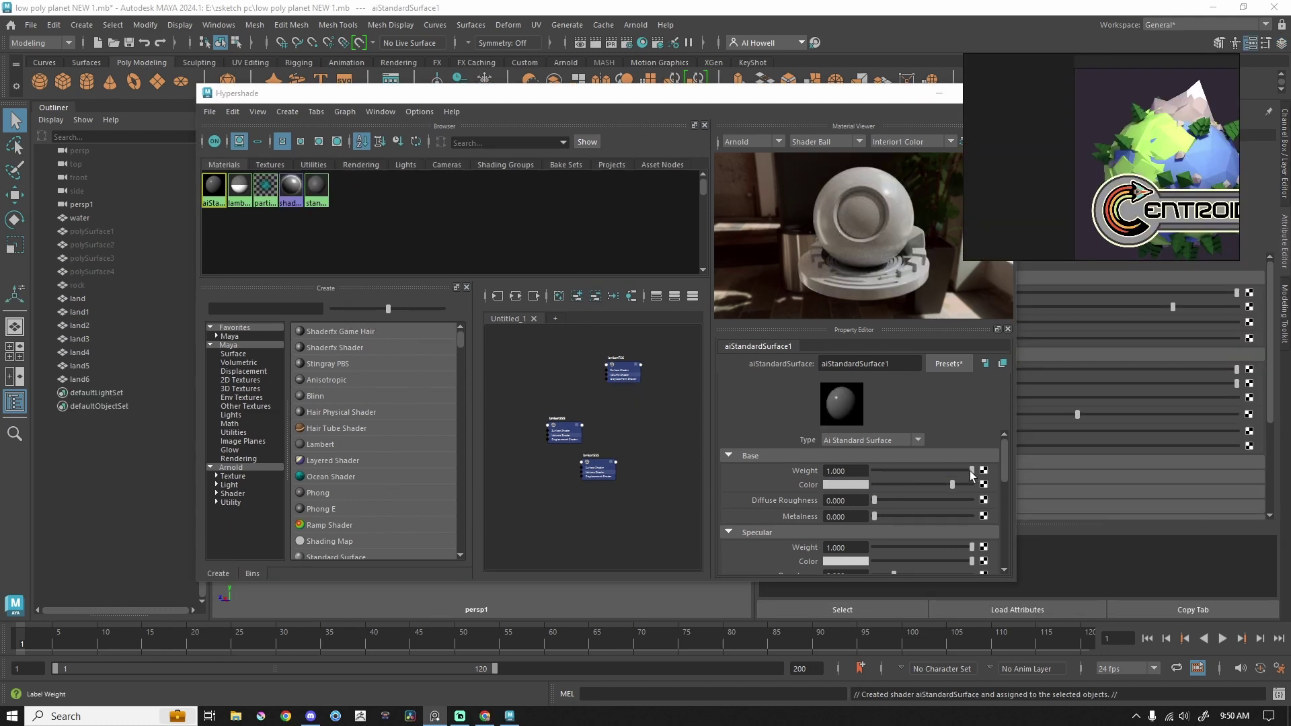
scroll(1203, 214, up, 5)
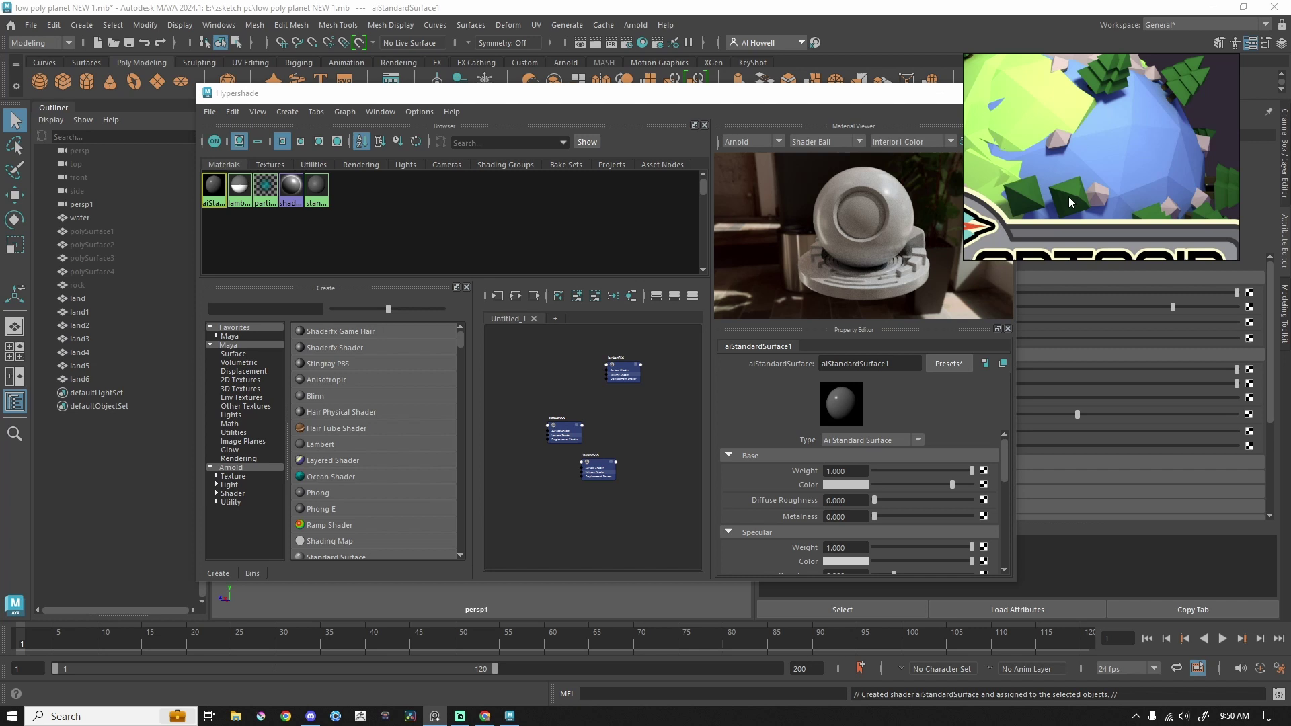
click(1150, 150)
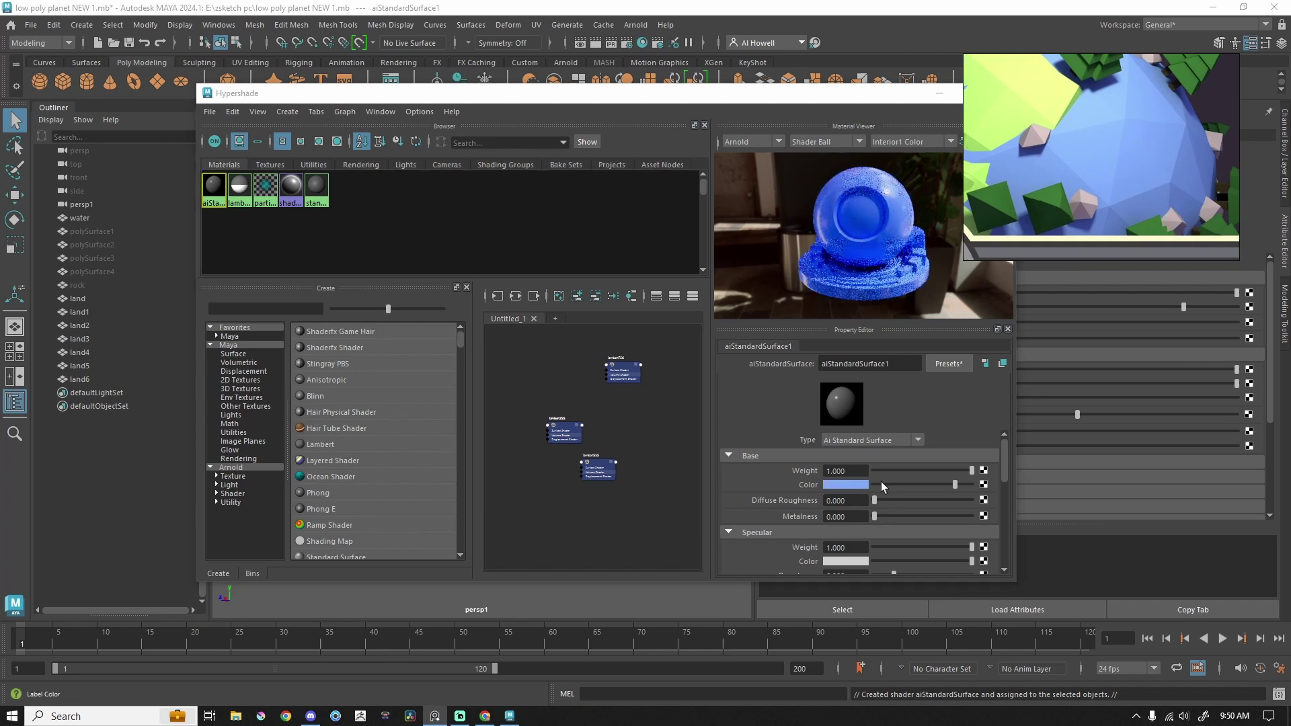
Set the water material's specular roughness to 0 and move the Hypershade off the viewport.
scroll(881, 482, down, 2)
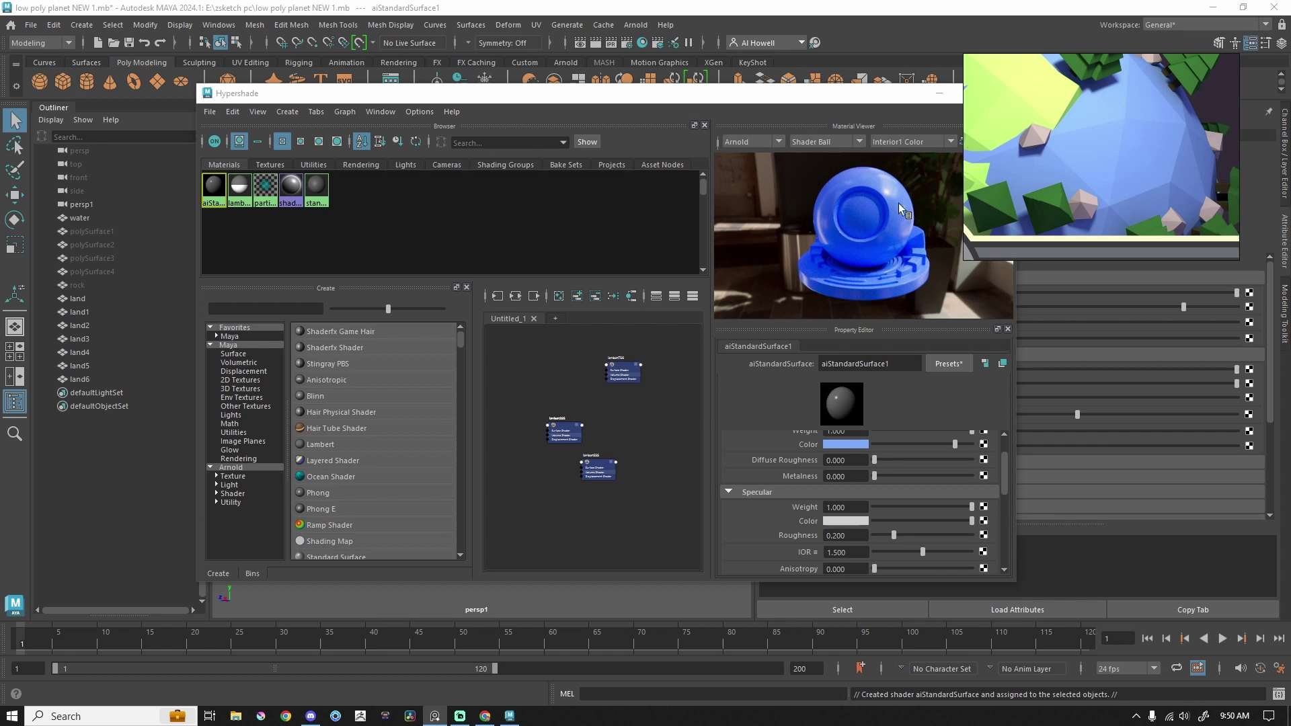
scroll(883, 506, down, 2)
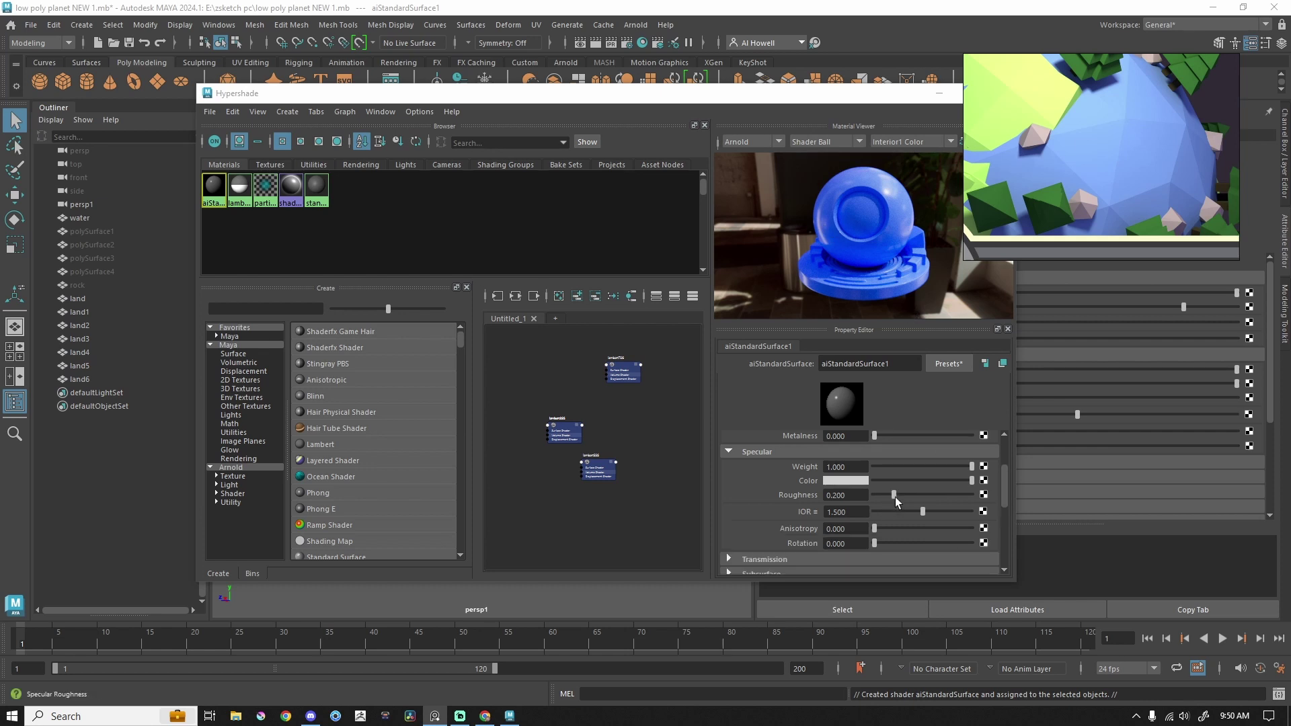
drag(896, 496, 873, 496)
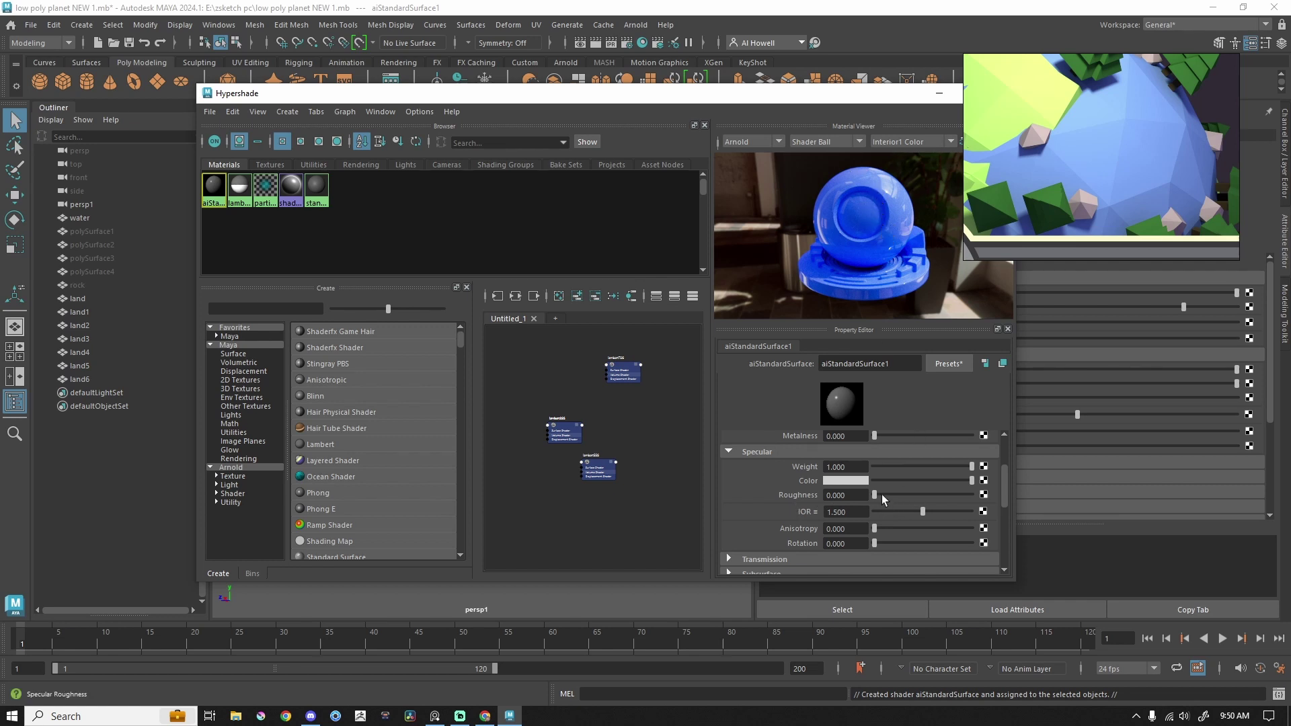
drag(717, 97, 853, 490)
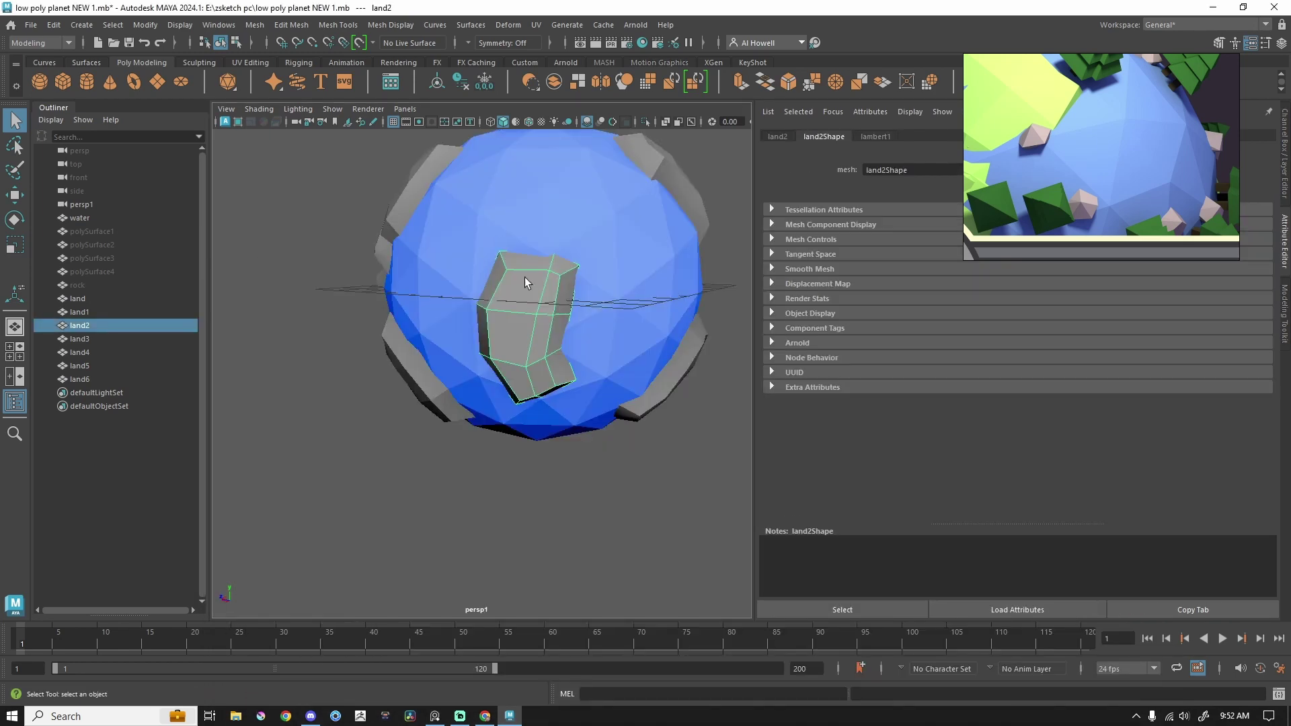
Assign a new aiStandardSurface material to the land2 patch, with its base colour sampled from the yellow-green land in the reference image.
right_drag(525, 281, 565, 633)
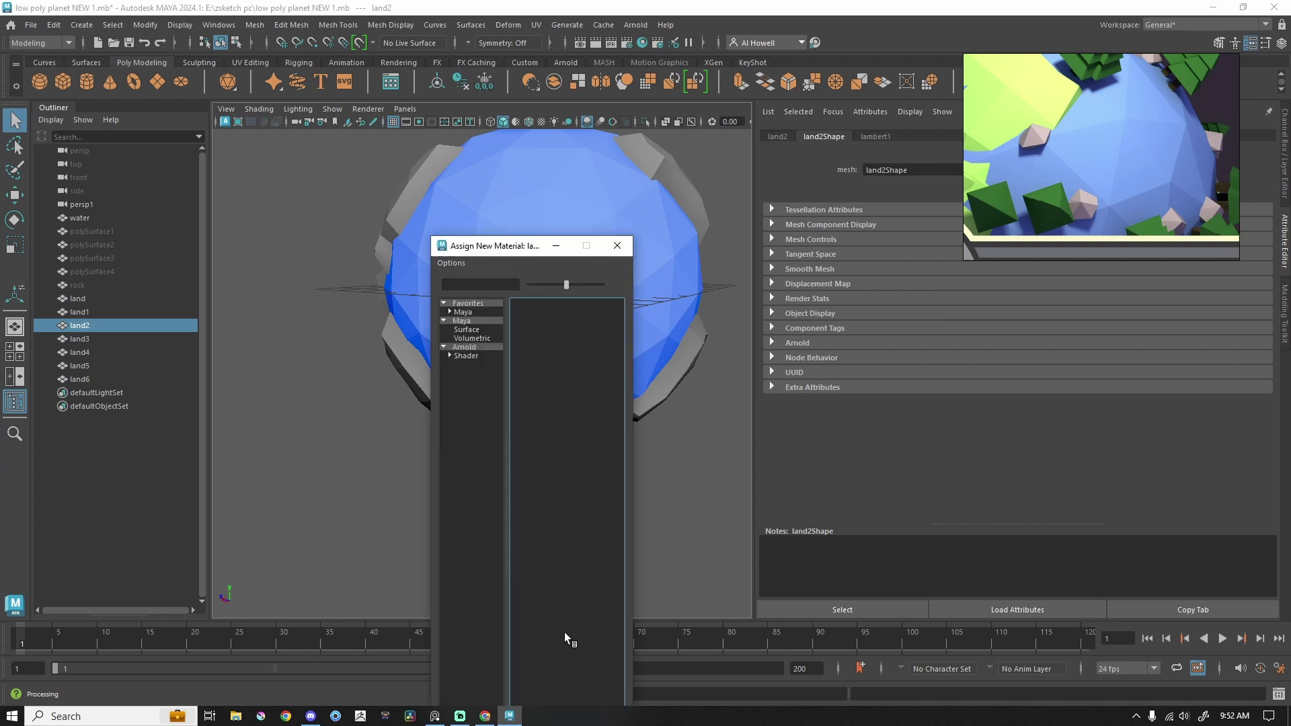
click(479, 395)
click(558, 526)
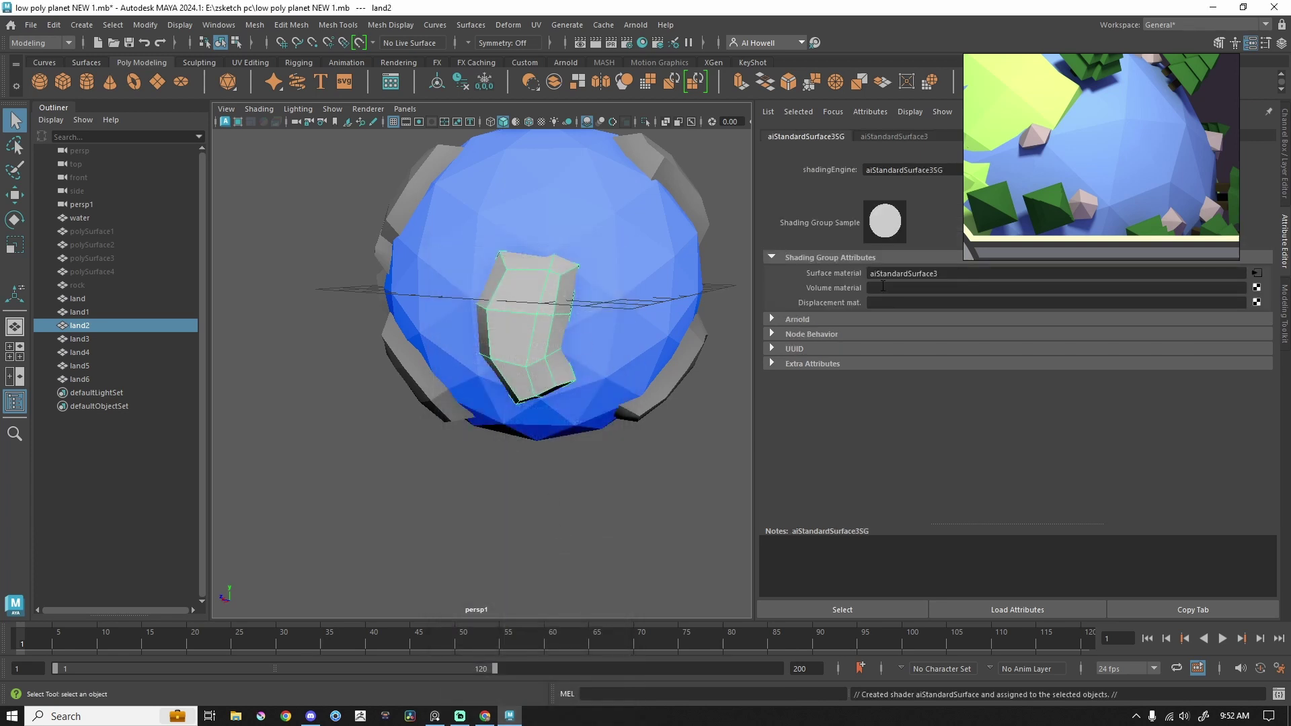
click(893, 136)
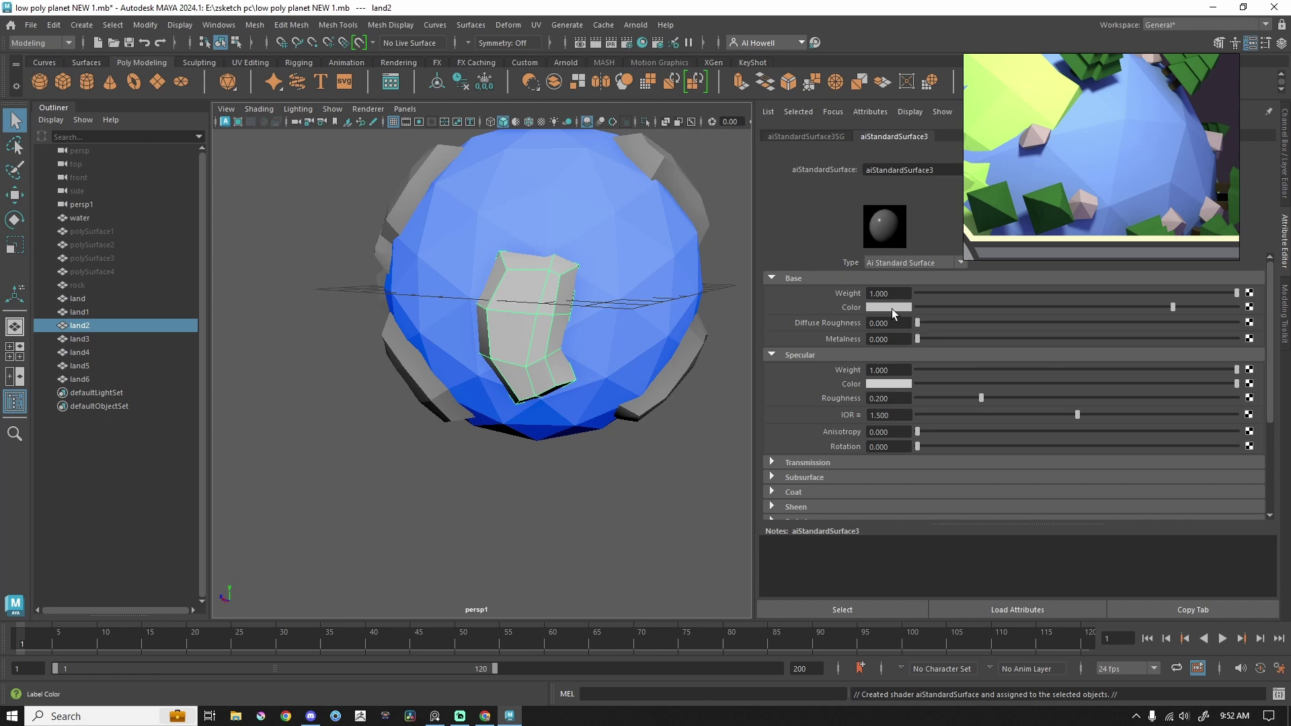
click(892, 308)
click(808, 282)
click(1080, 96)
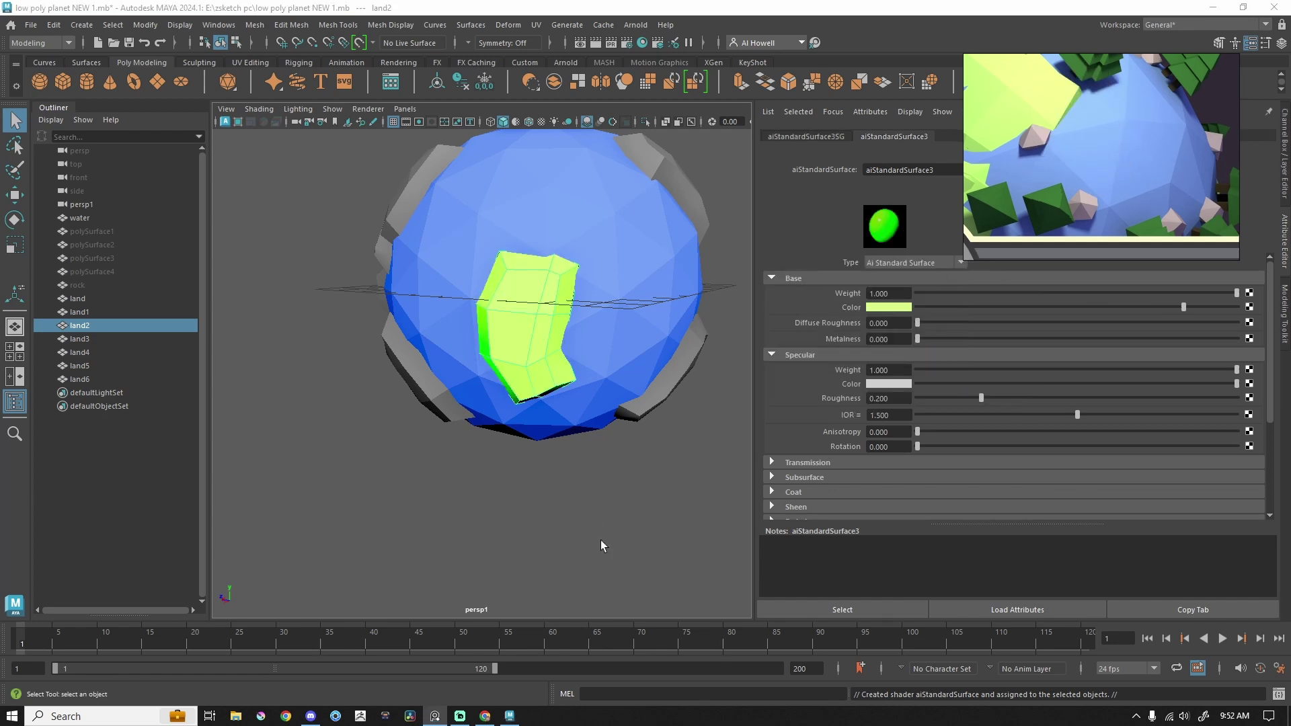
Resample the land2 material's base colour from a deeper green area of the reference image's land.
click(600, 540)
scroll(618, 481, down, 3)
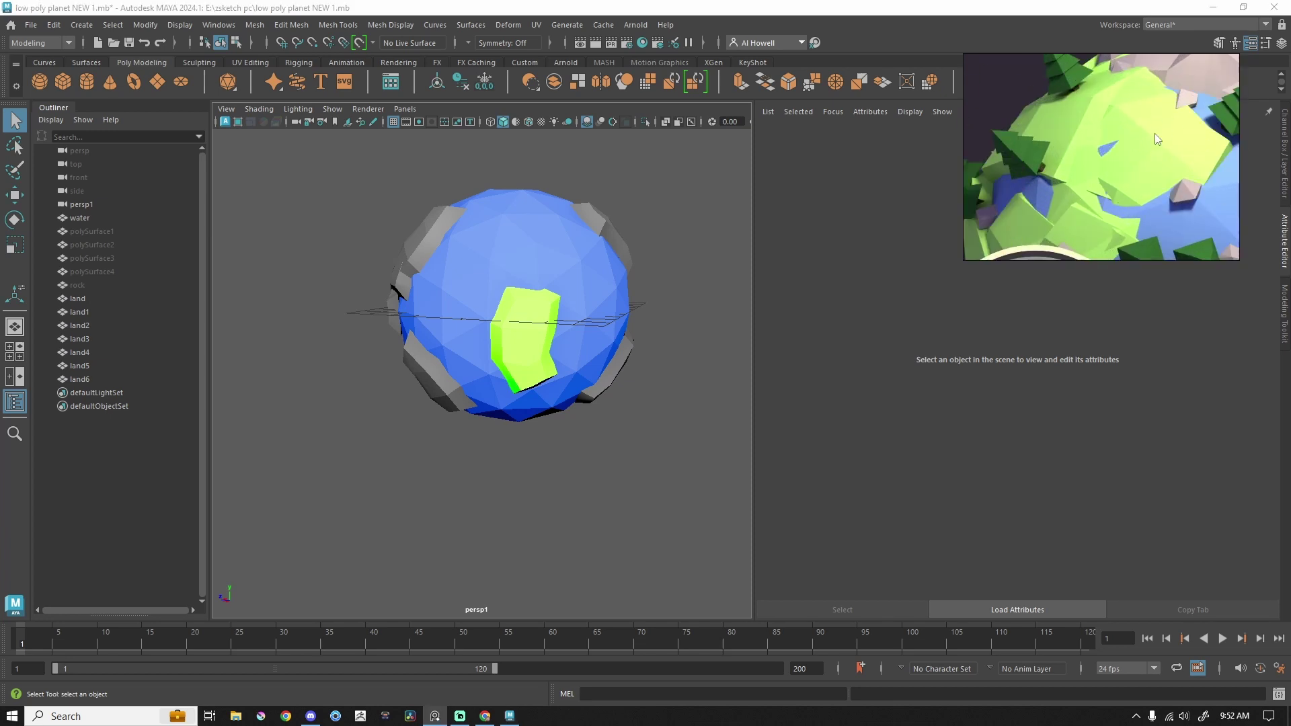
click(522, 348)
click(895, 137)
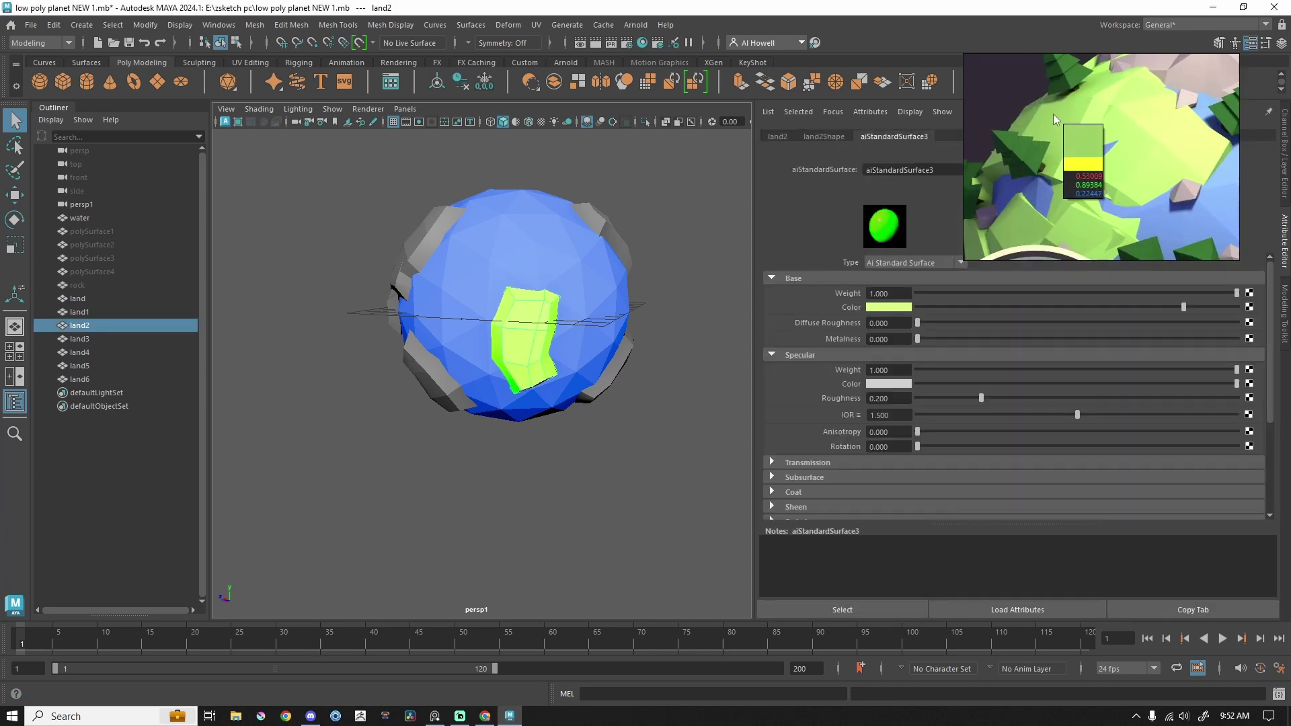
Assign the existing aiStandardSurface3 green material to the six remaining grey land patches around the sphere.
alt+drag(573, 355, 646, 357)
click(423, 263)
shift+click(360, 293)
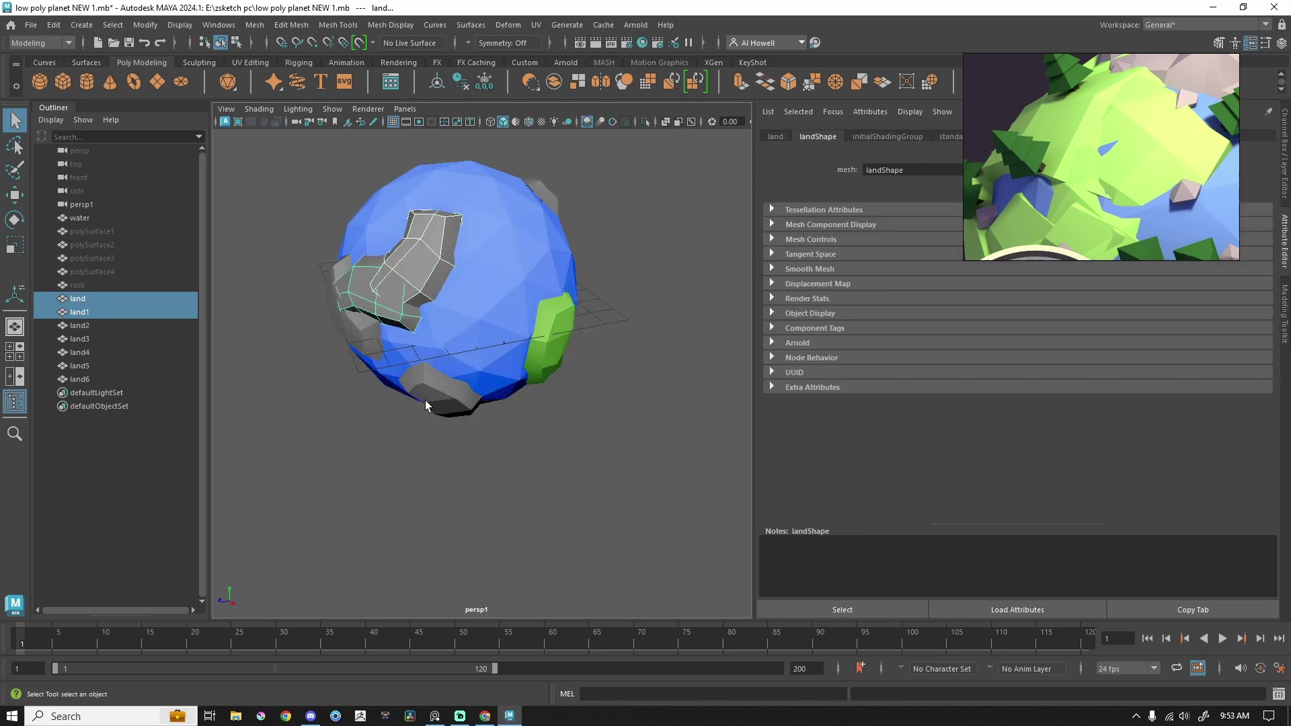
shift+click(431, 403)
shift+click(353, 330)
alt+drag(636, 255, 484, 269)
shift+click(608, 266)
shift+click(608, 438)
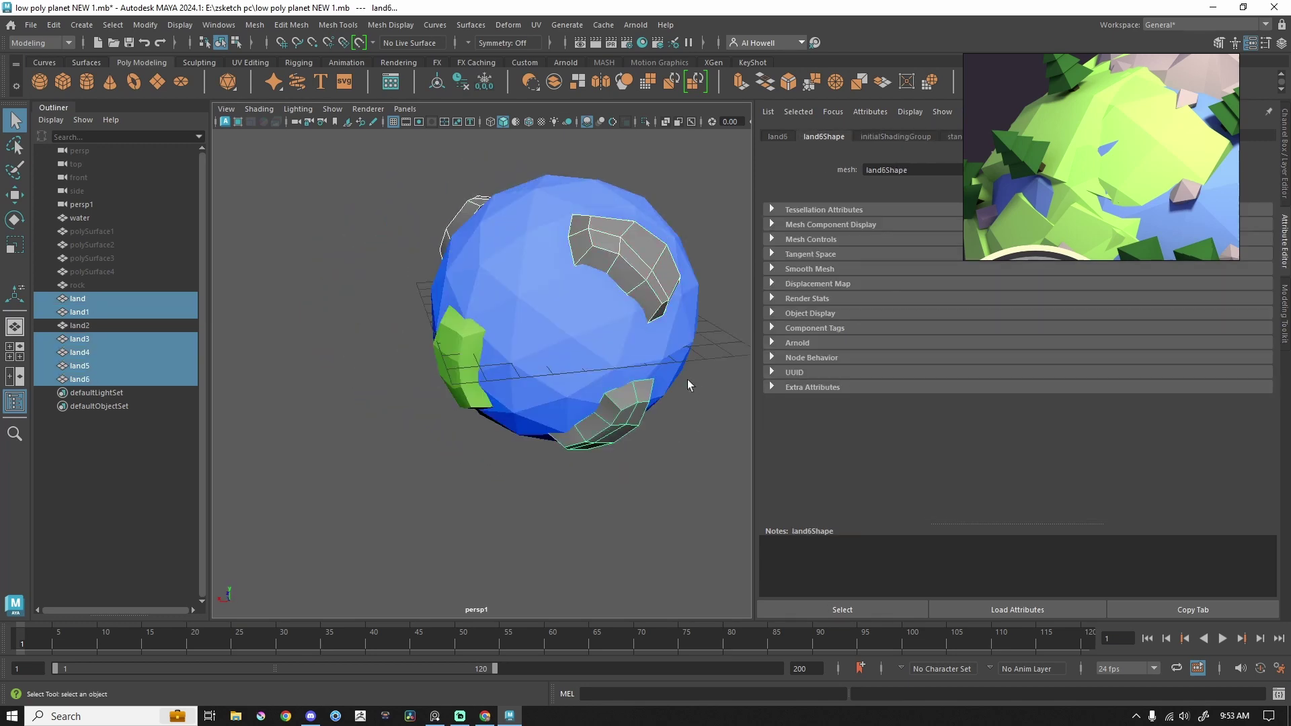
alt+drag(679, 393, 570, 263)
right_click(570, 264)
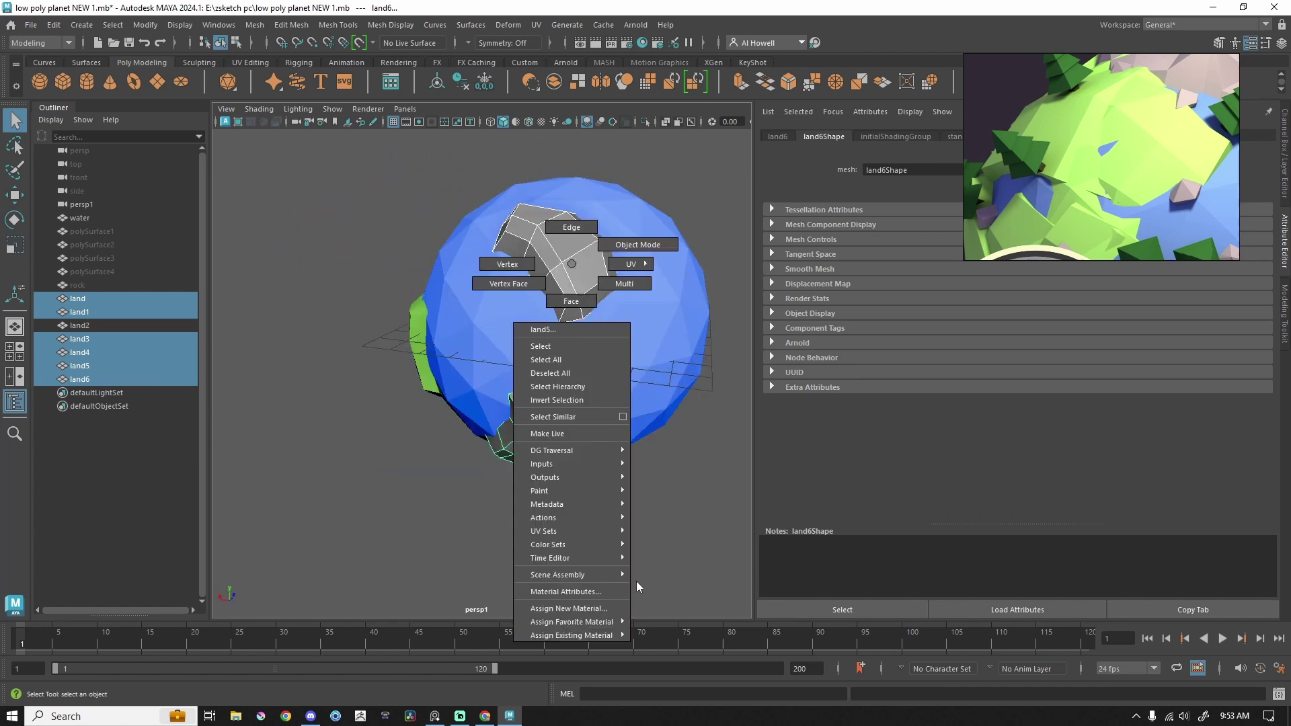
mouse_move(599, 636)
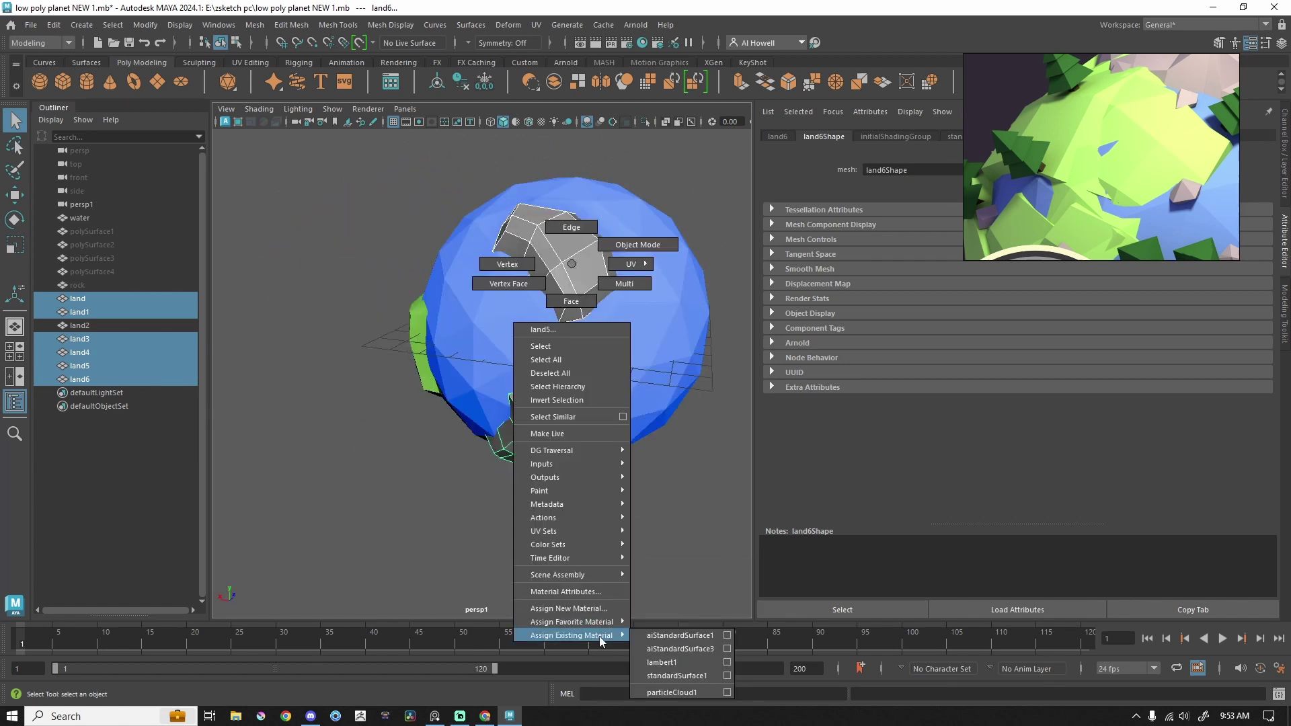
click(678, 650)
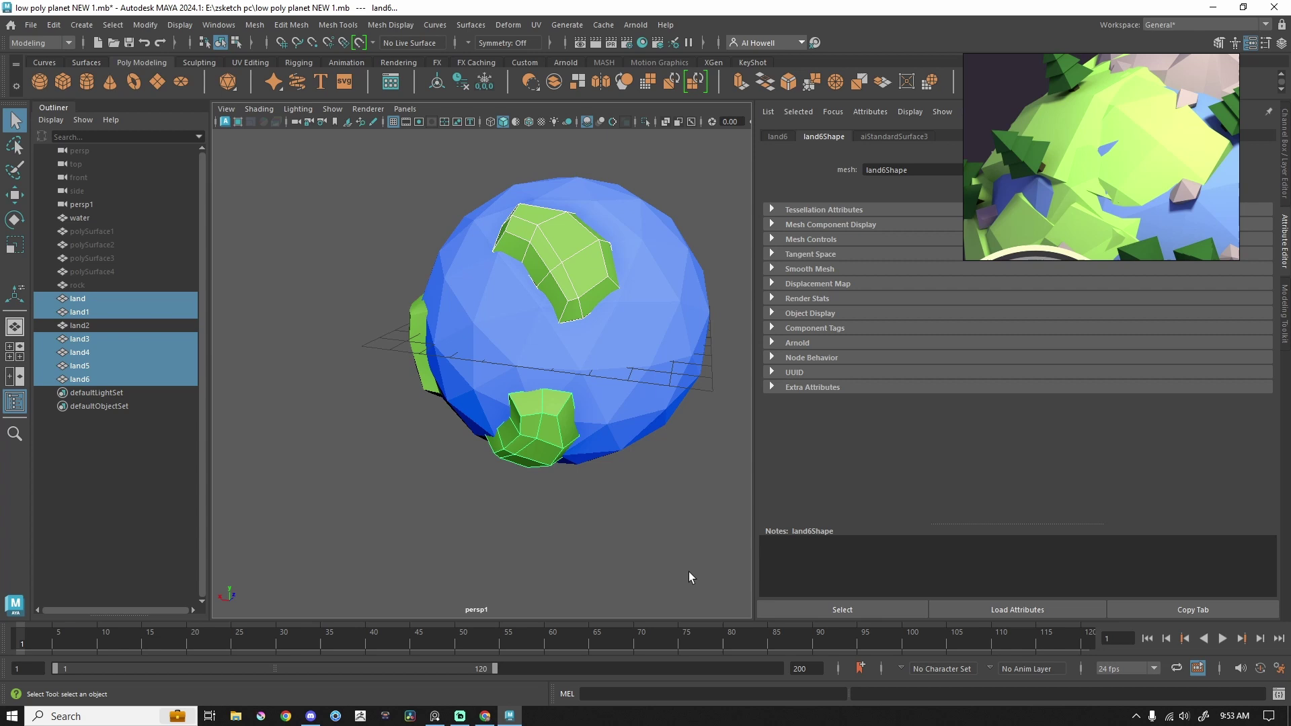
click(688, 572)
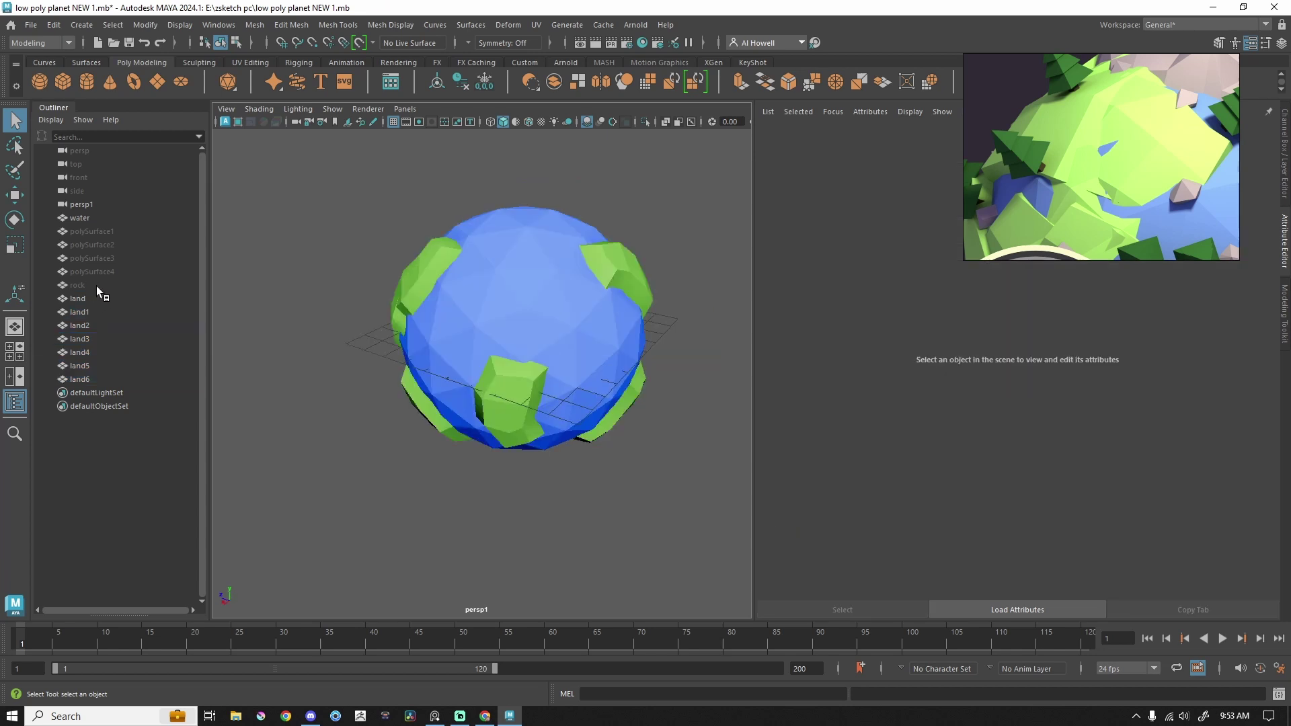
Unhide the rock object and assign a new aiStandardSurface material to it.
click(99, 288)
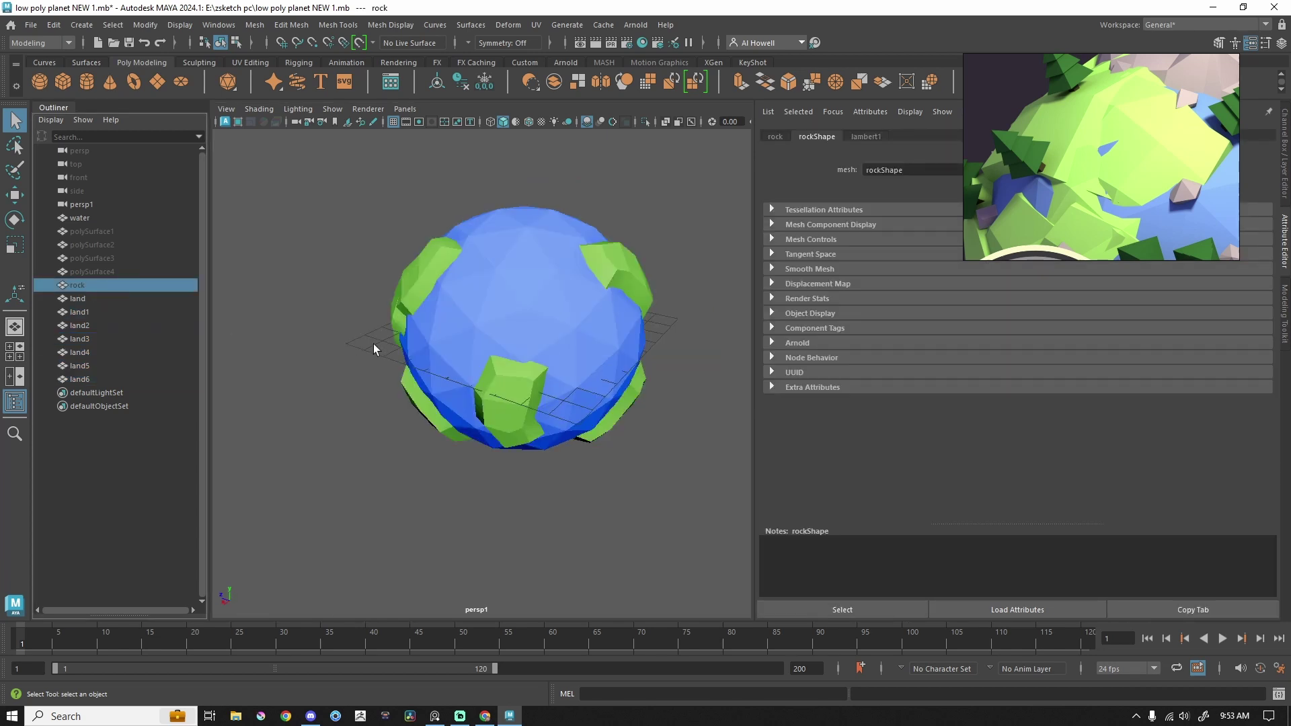
right_drag(491, 286, 503, 638)
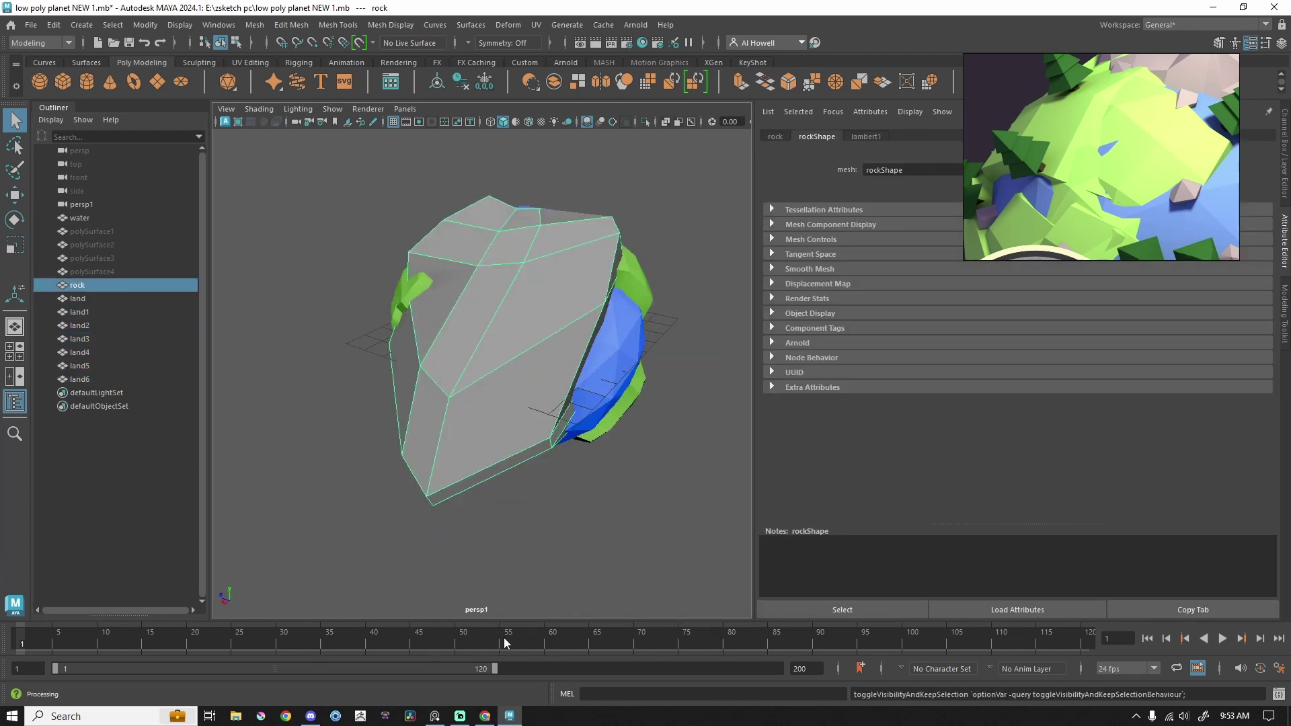
click(564, 534)
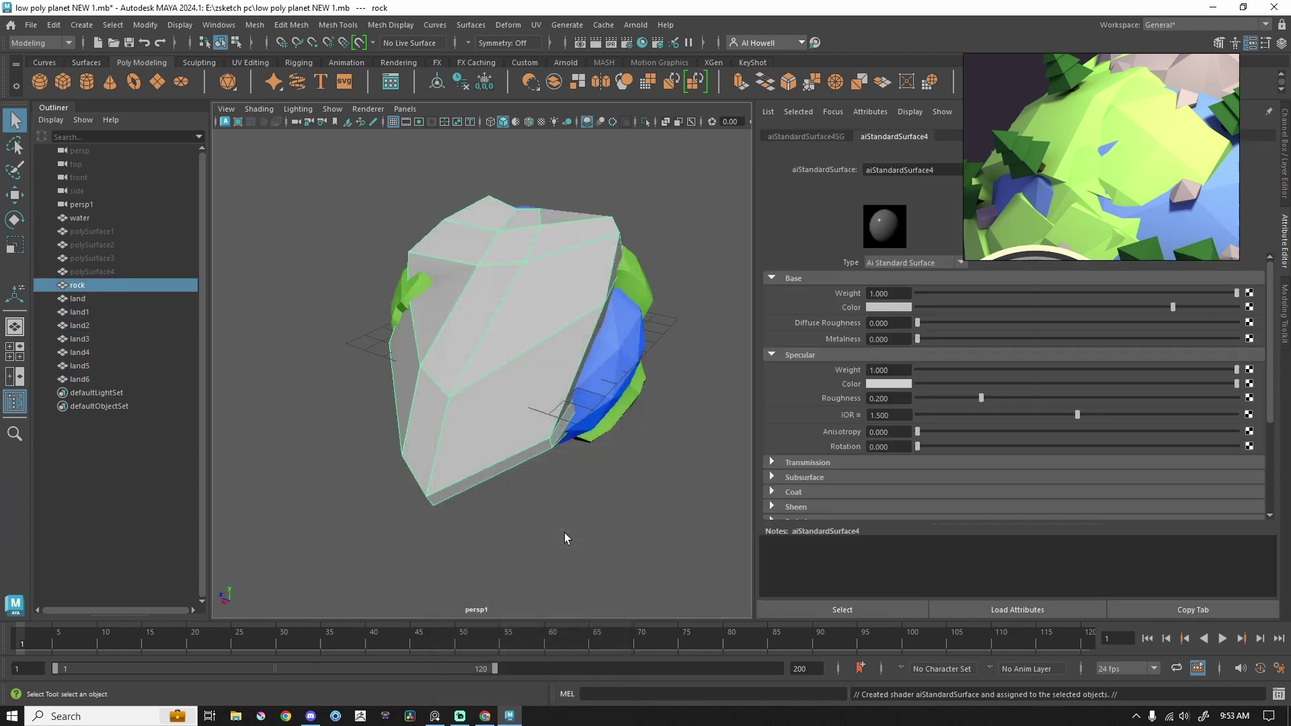
Sample the pinkish-grey stone in the reference image as the rock material's base colour and lower its value to darken it.
click(889, 308)
click(811, 279)
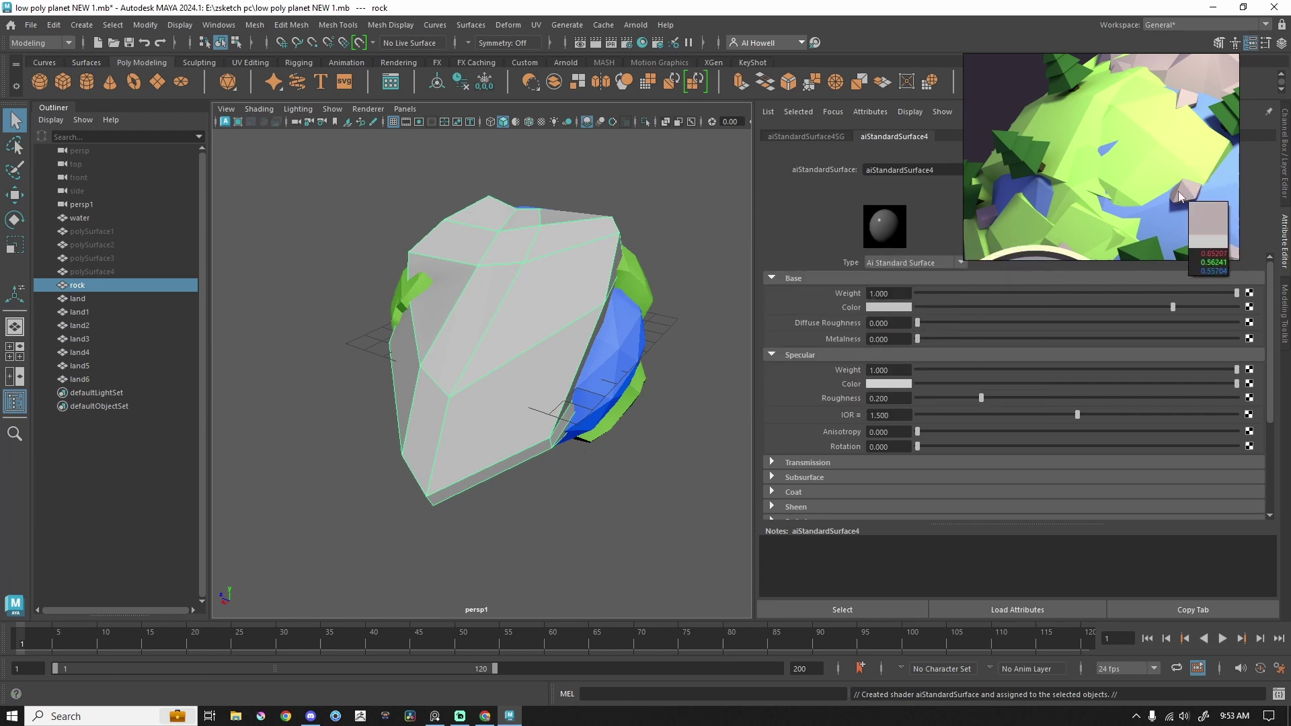
click(1181, 195)
click(885, 309)
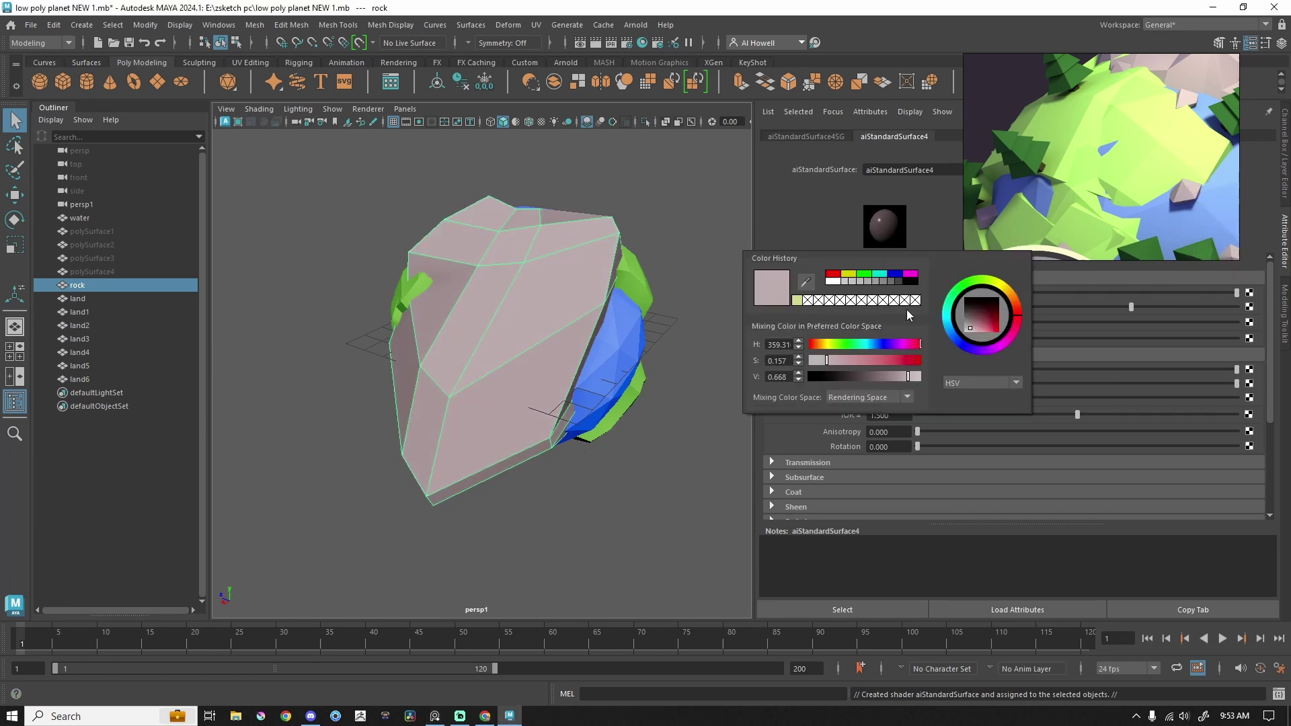
drag(905, 376, 877, 377)
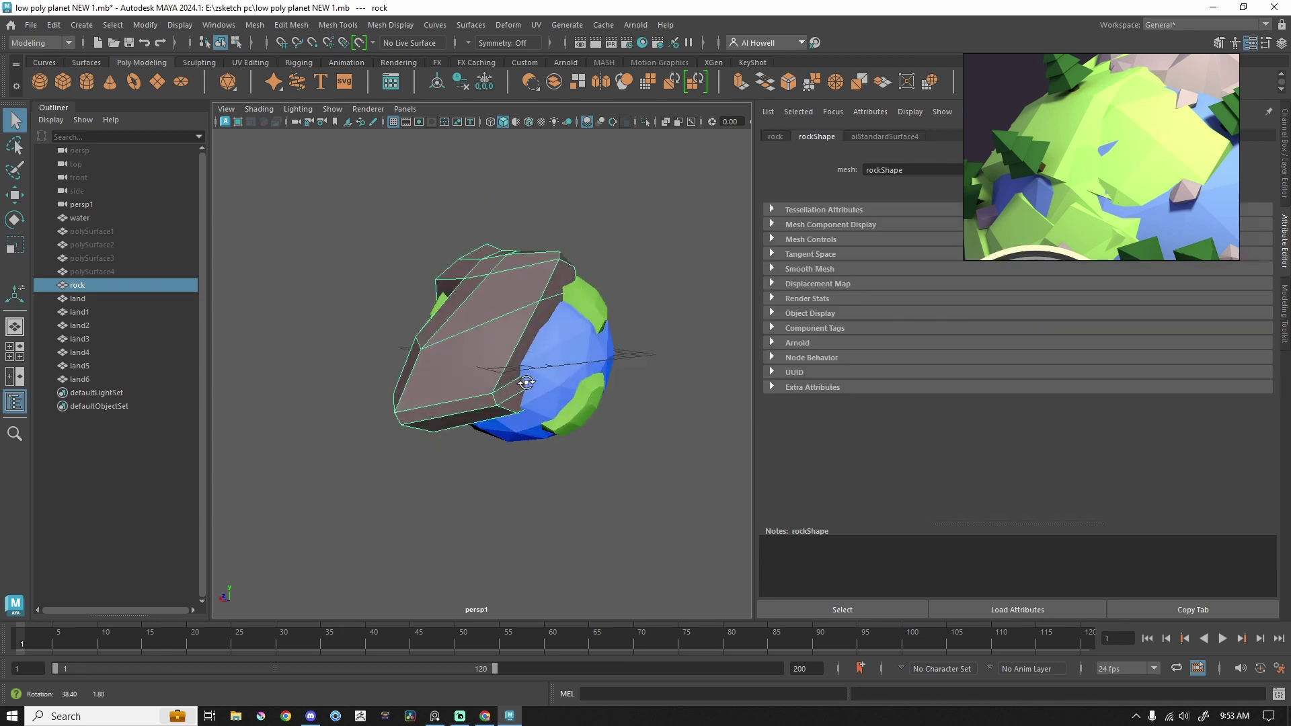
Scale the rock down uniformly and raise it to sit on top of the planet.
alt+drag(518, 382, 494, 381)
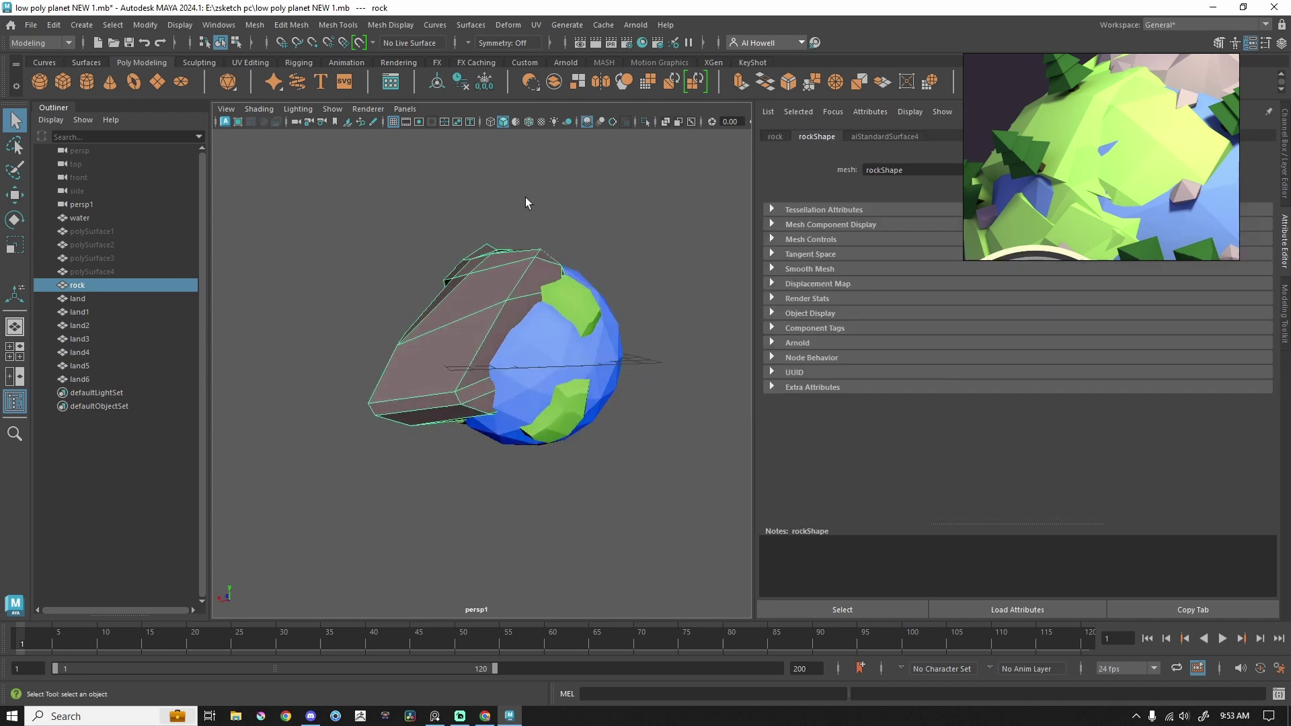
key(e)
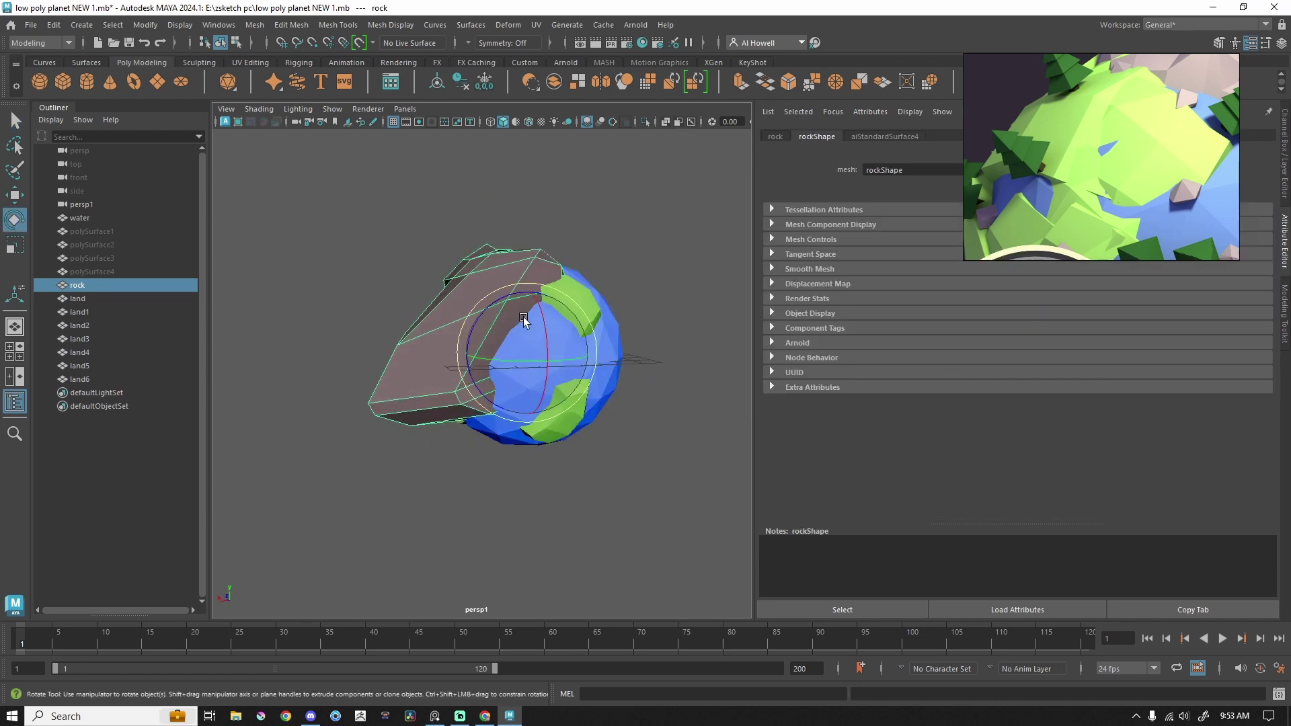
key(r)
drag(524, 353, 383, 438)
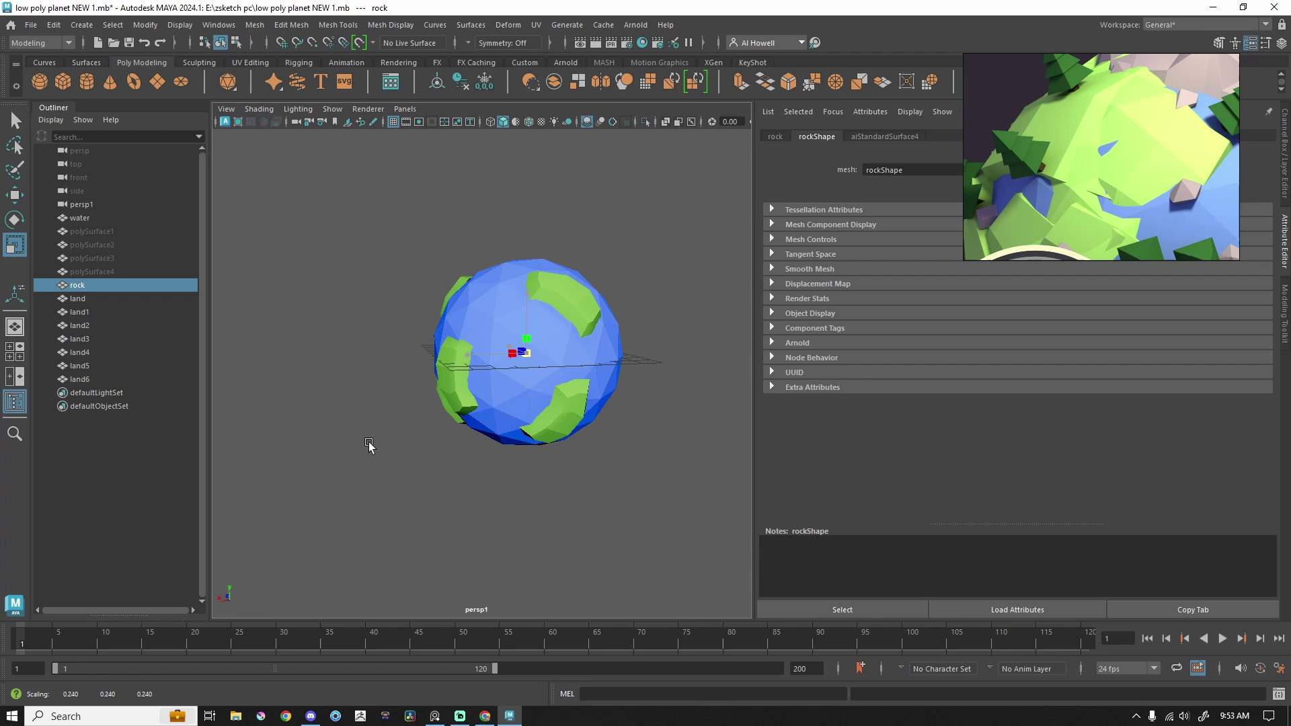
key(w)
key(4)
scroll(583, 391, up, 2)
drag(539, 274, 583, 253)
alt+middle_drag(567, 237, 528, 286)
scroll(521, 224, up, 3)
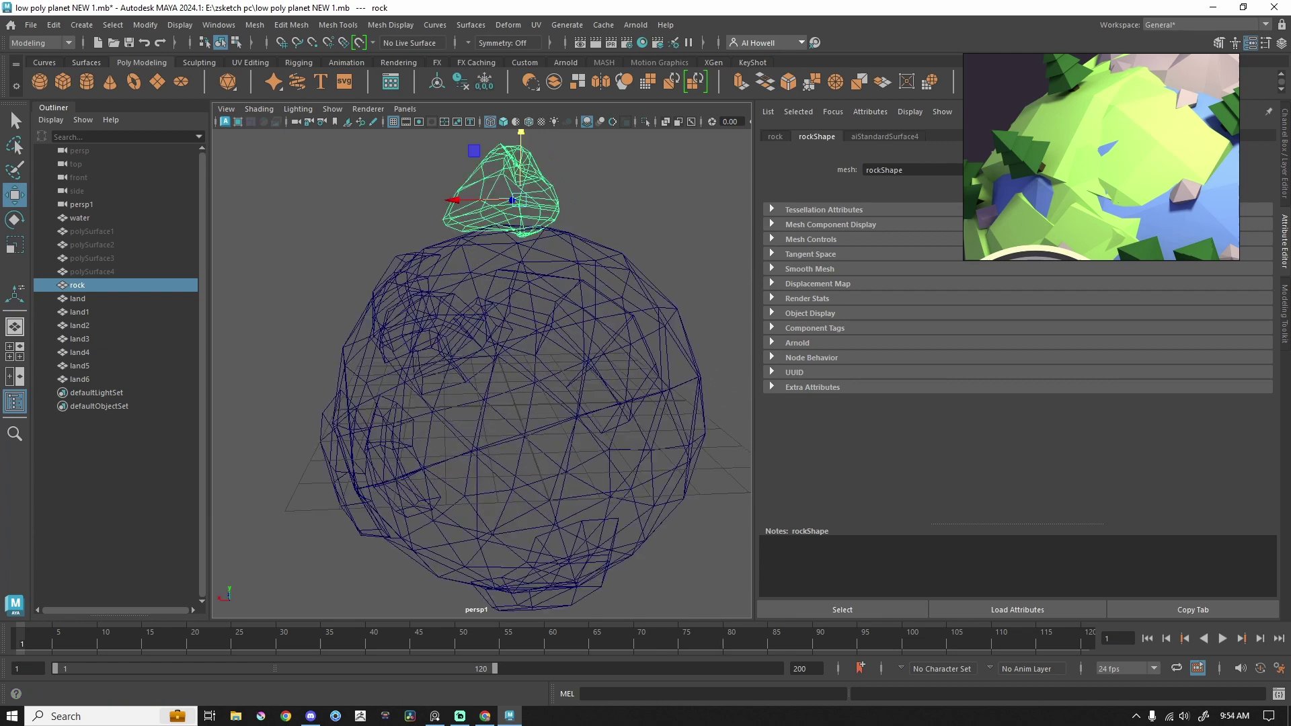
Shrink the rock further to a uniform scale of about 0.069.
click(1284, 167)
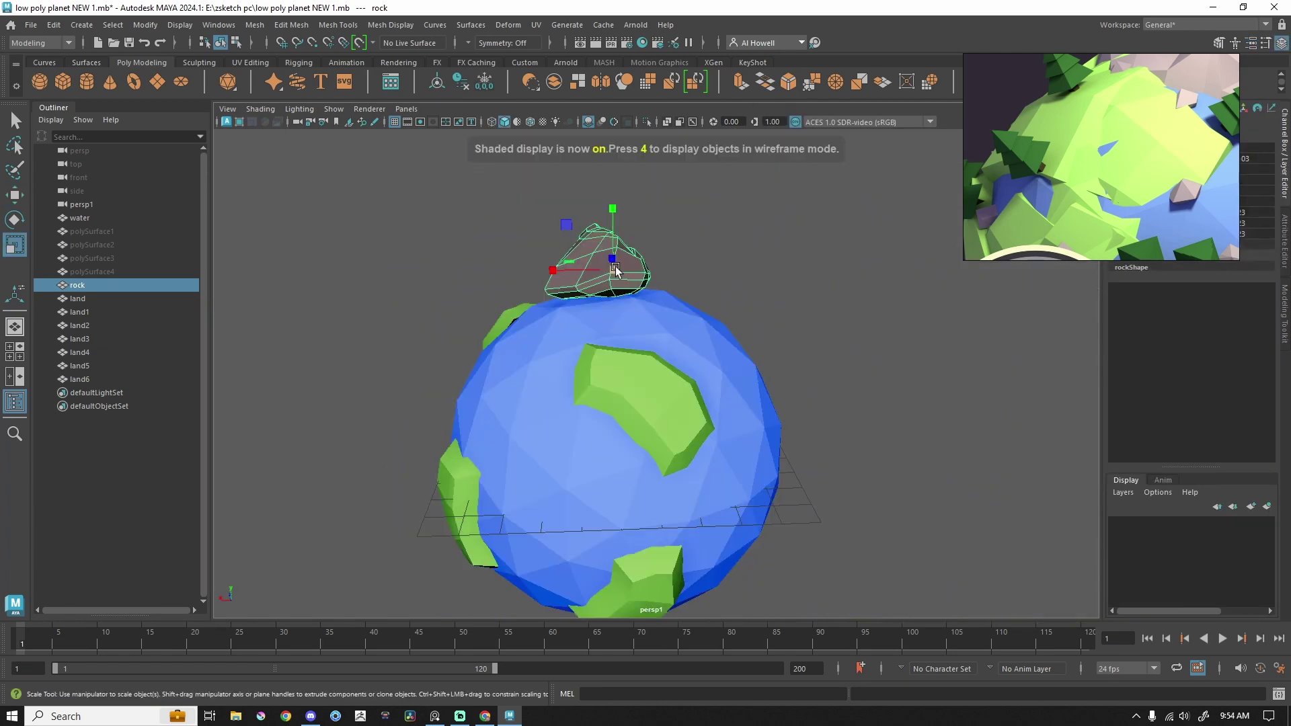
drag(613, 270, 567, 306)
middle_drag(566, 305, 551, 320)
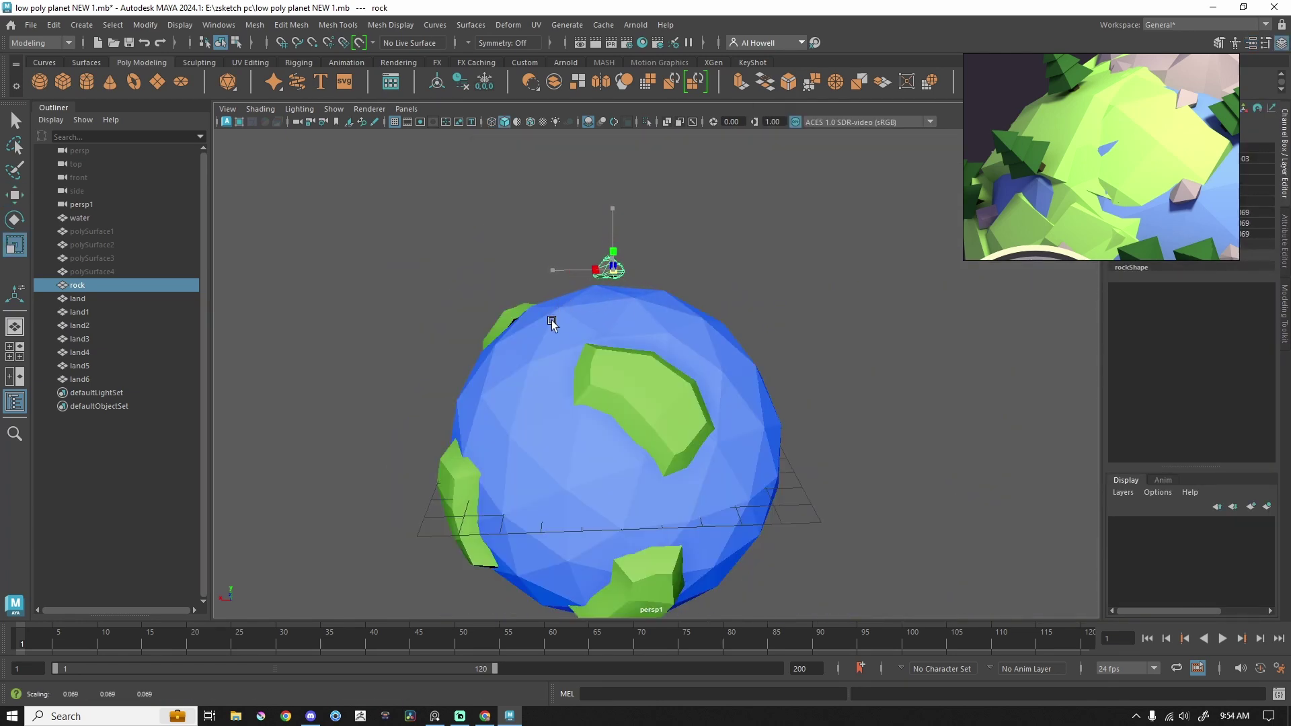
alt+drag(552, 320, 666, 337)
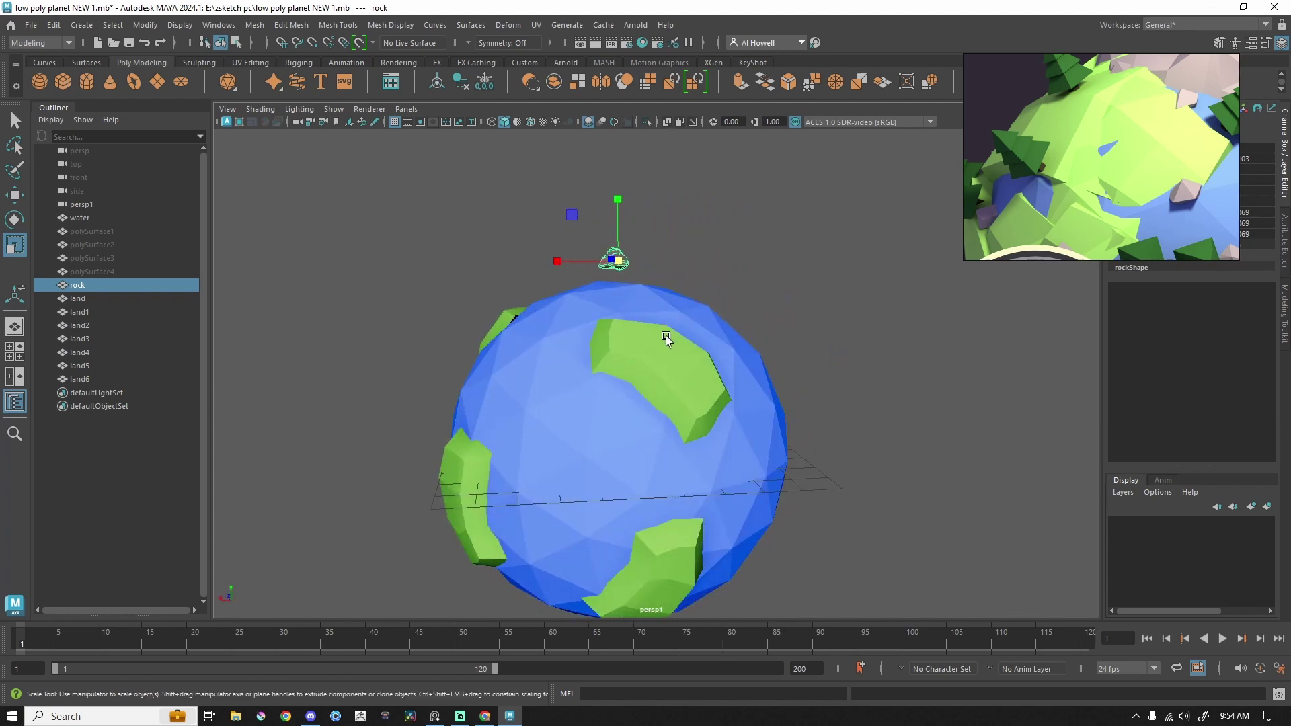
Move the rock's pivot down to the centre of the planet, using the four-view layout to align it.
key(space)
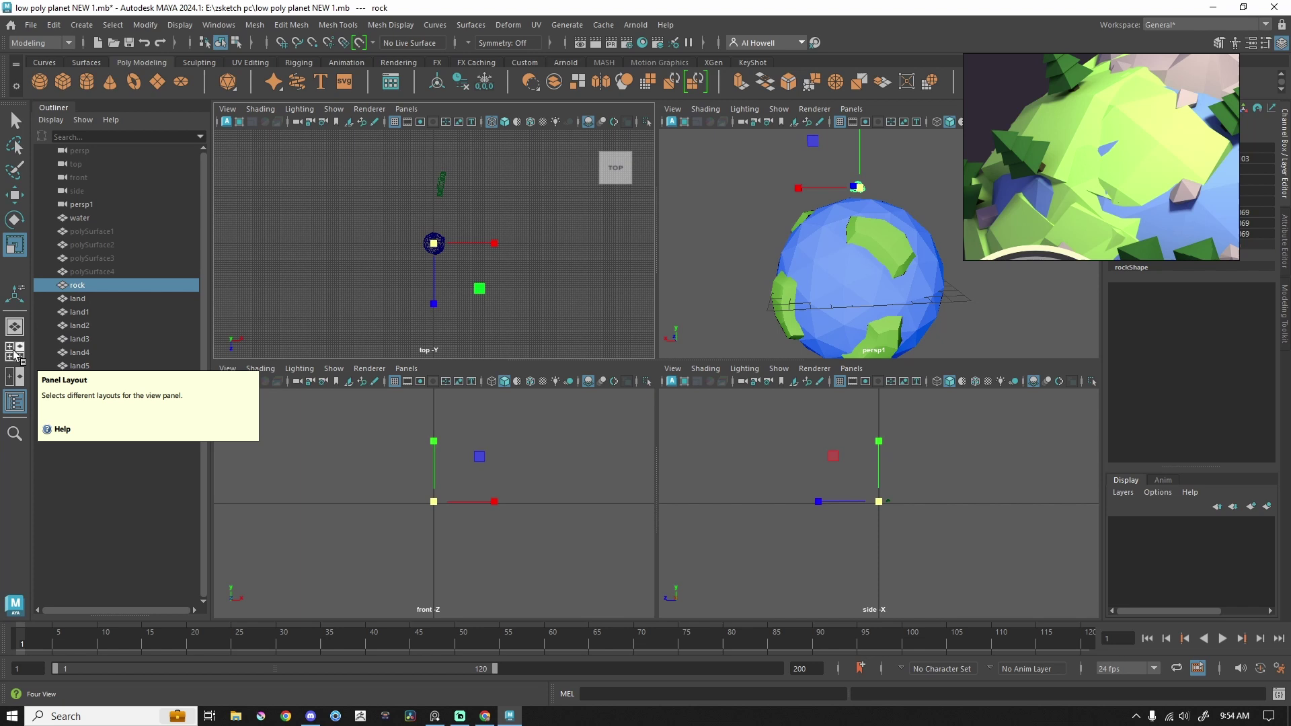
key(w)
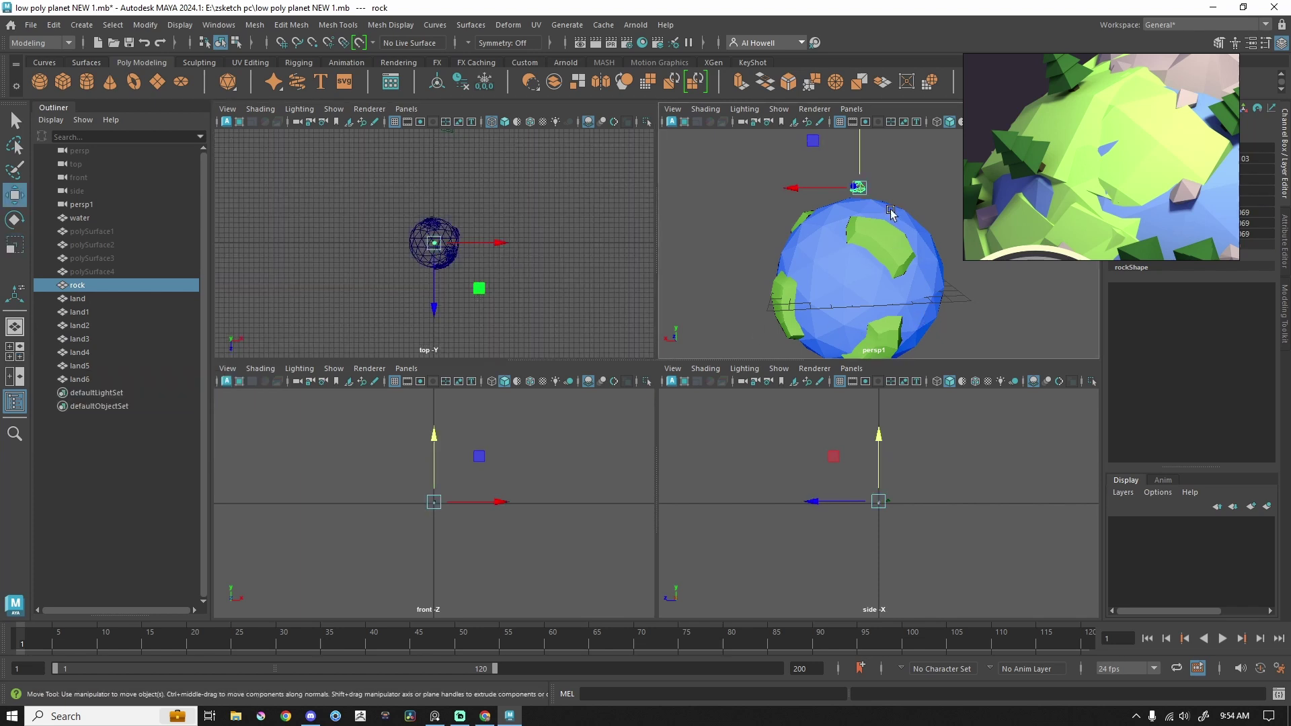
alt+middle_drag(903, 220, 857, 241)
click(811, 156)
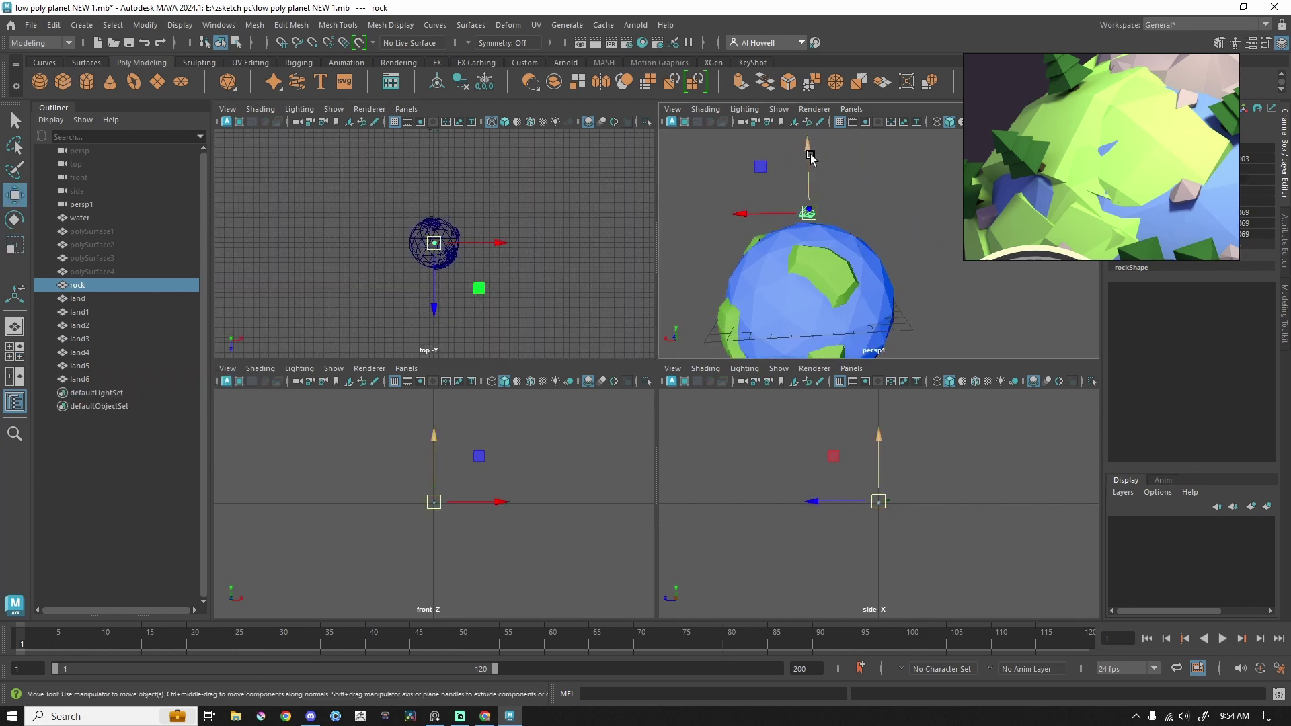
key(d)
drag(806, 145, 811, 238)
key(d)
scroll(444, 508, up, 5)
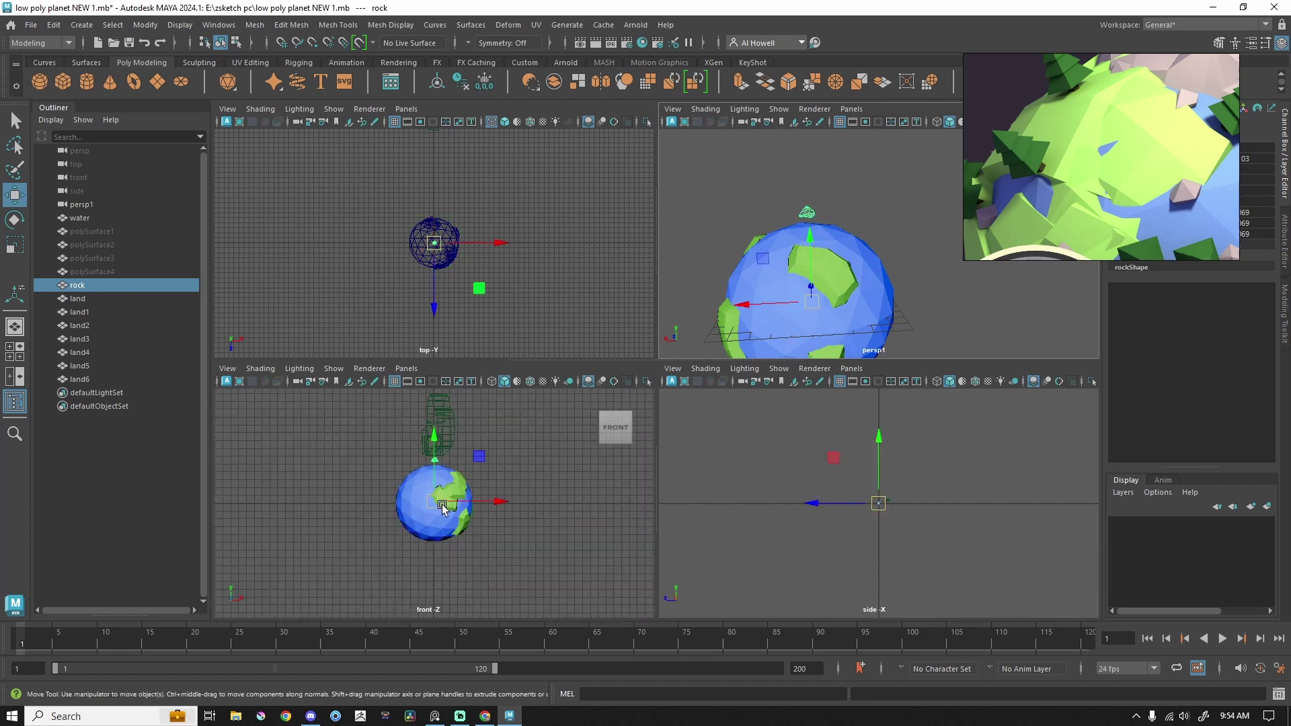
key(d)
drag(433, 434, 436, 436)
key(d)
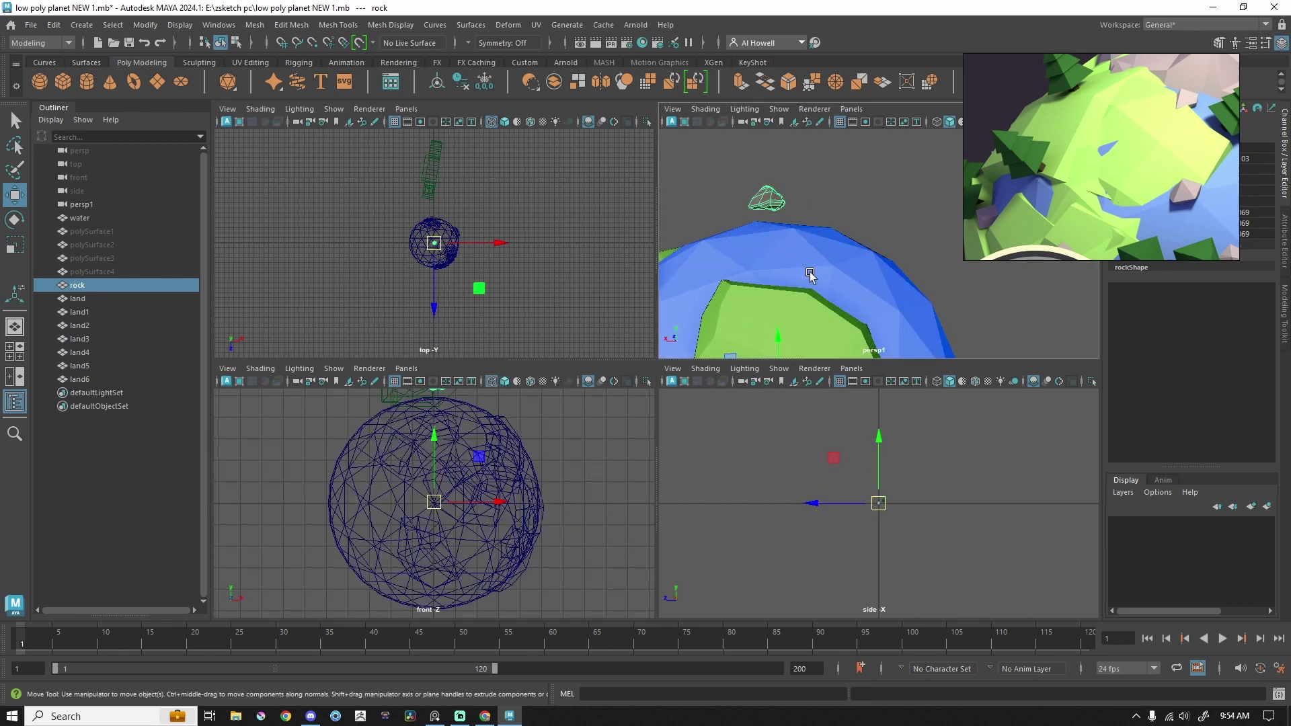
Lower the rock closer to the planet's surface and fine-tune its pivot at the sphere's centre in the front view.
mouse_move(749, 273)
alt+mouse_down()
mouse_move(743, 254)
mouse_move(807, 232)
mouse_move(763, 252)
mouse_move(806, 251)
mouse_move(772, 266)
alt+mouse_up()
mouse_move(877, 300)
mouse_down()
mouse_move(887, 330)
mouse_move(881, 305)
mouse_move(894, 313)
mouse_up()
key(d)
drag(433, 438, 433, 437)
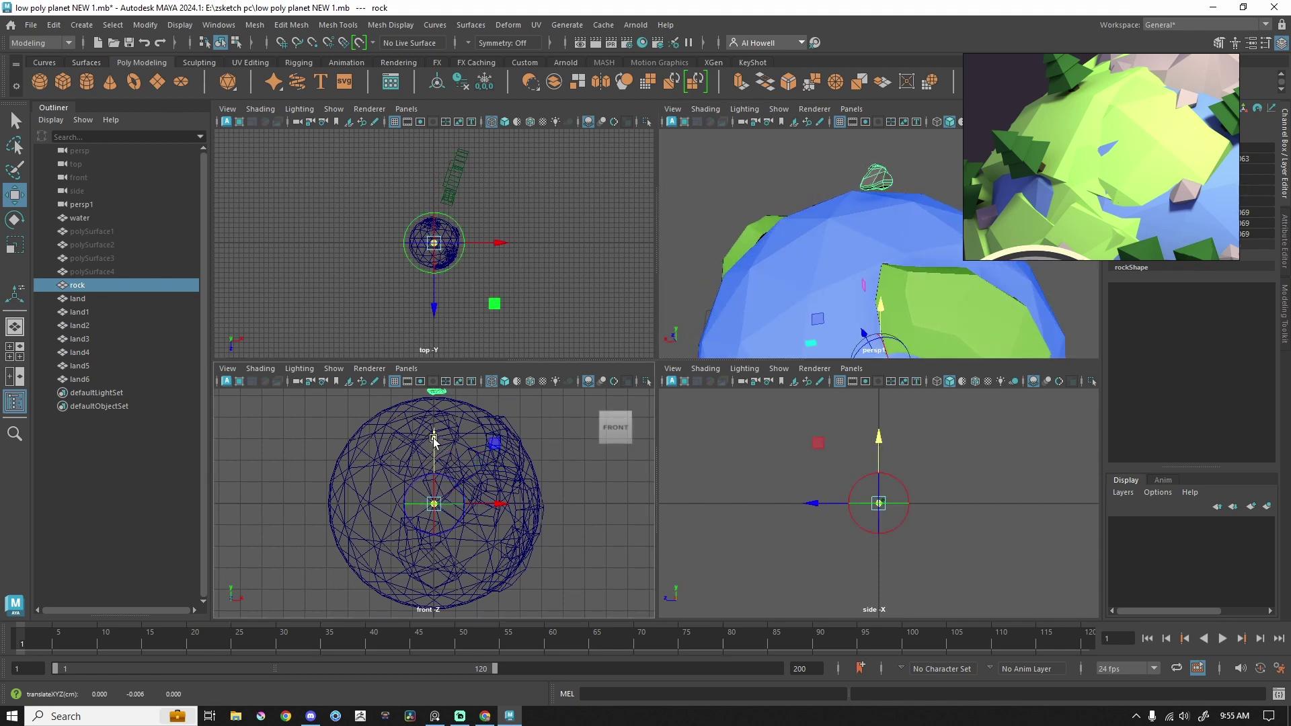
key(a)
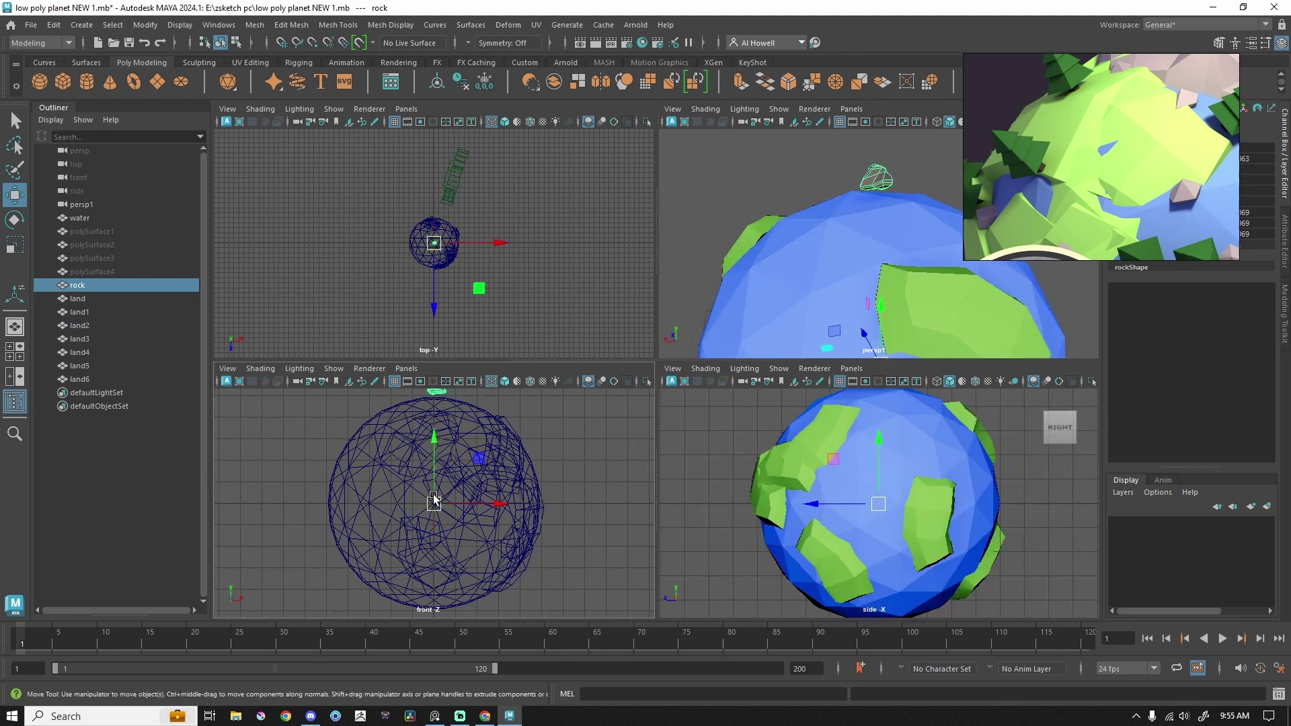
click(433, 244)
key(f)
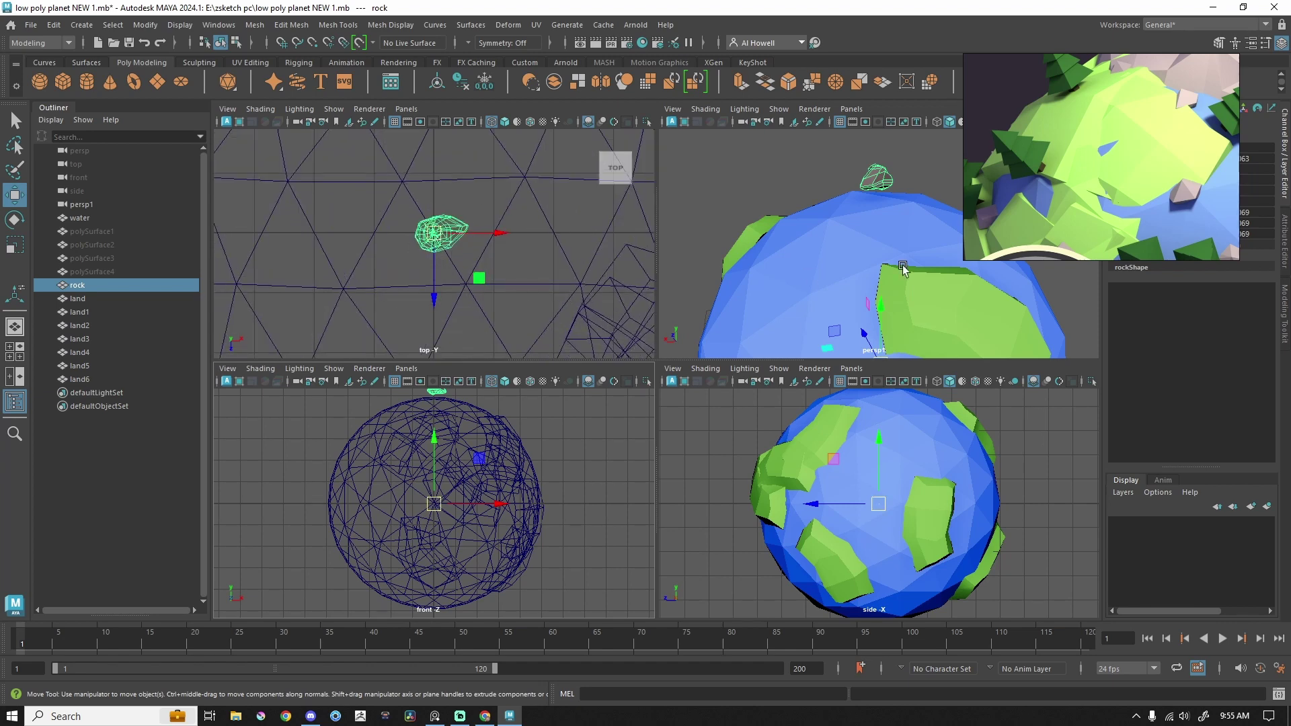
Duplicate the rock three times and rotate the copies around the planet onto the land patches.
key(space)
key(ctrl+d)
key(e)
drag(628, 424, 725, 405)
key(ctrl+d)
drag(648, 437, 725, 402)
key(ctrl+d)
key(q)
key(a)
scroll(720, 462, up, 5)
alt+middle_drag(706, 478, 690, 370)
scroll(690, 394, up, 2)
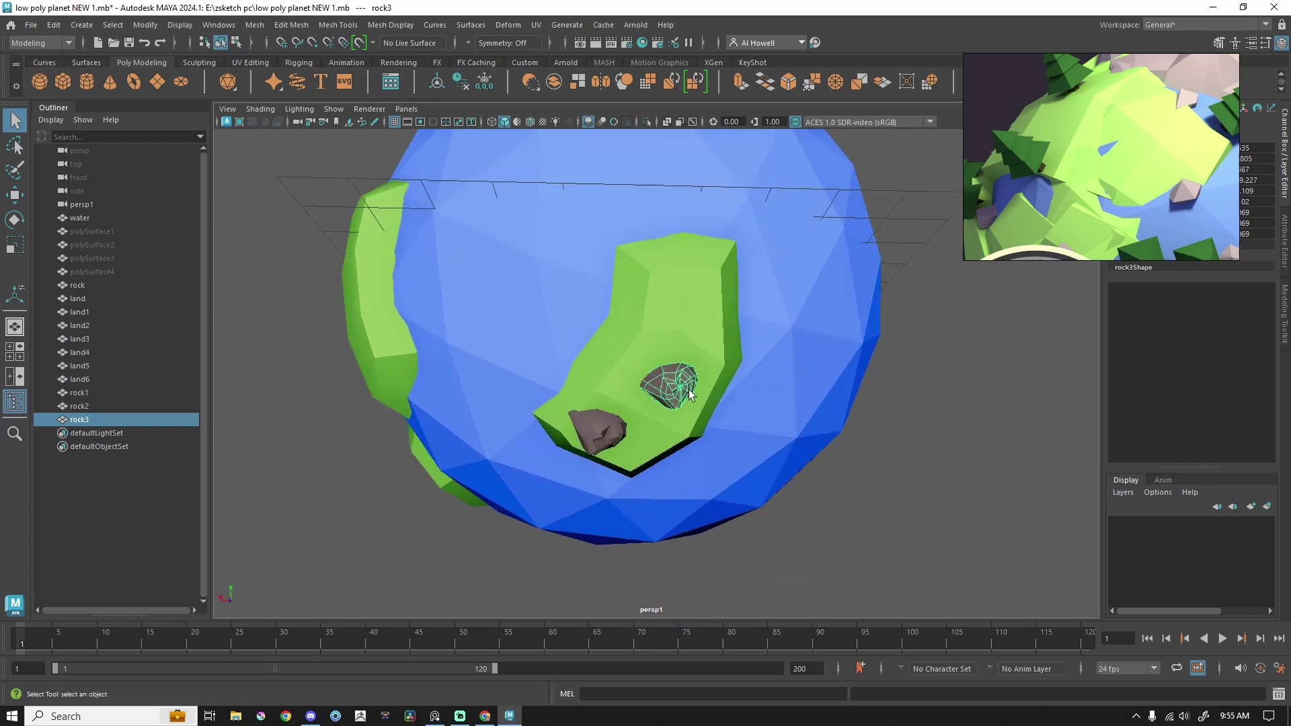
Make one more rock copy and rotate it around the planet onto another land patch.
click(1286, 310)
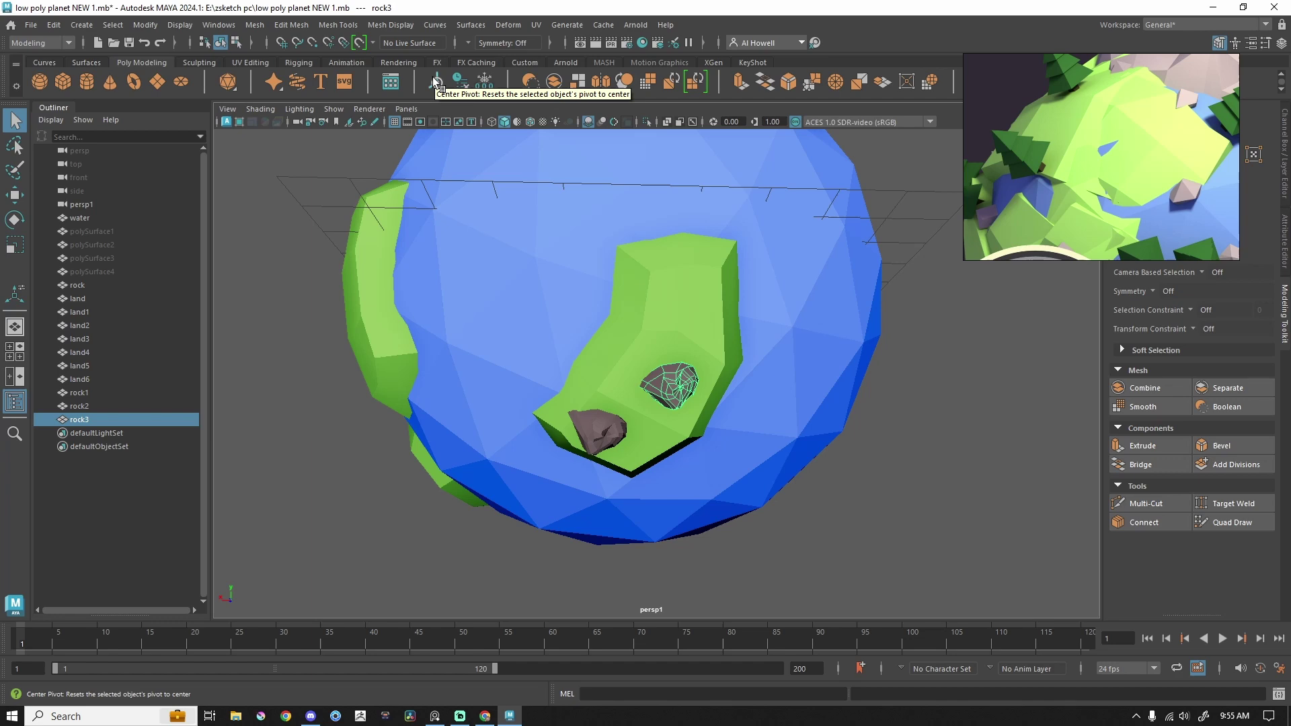
click(180, 25)
click(185, 124)
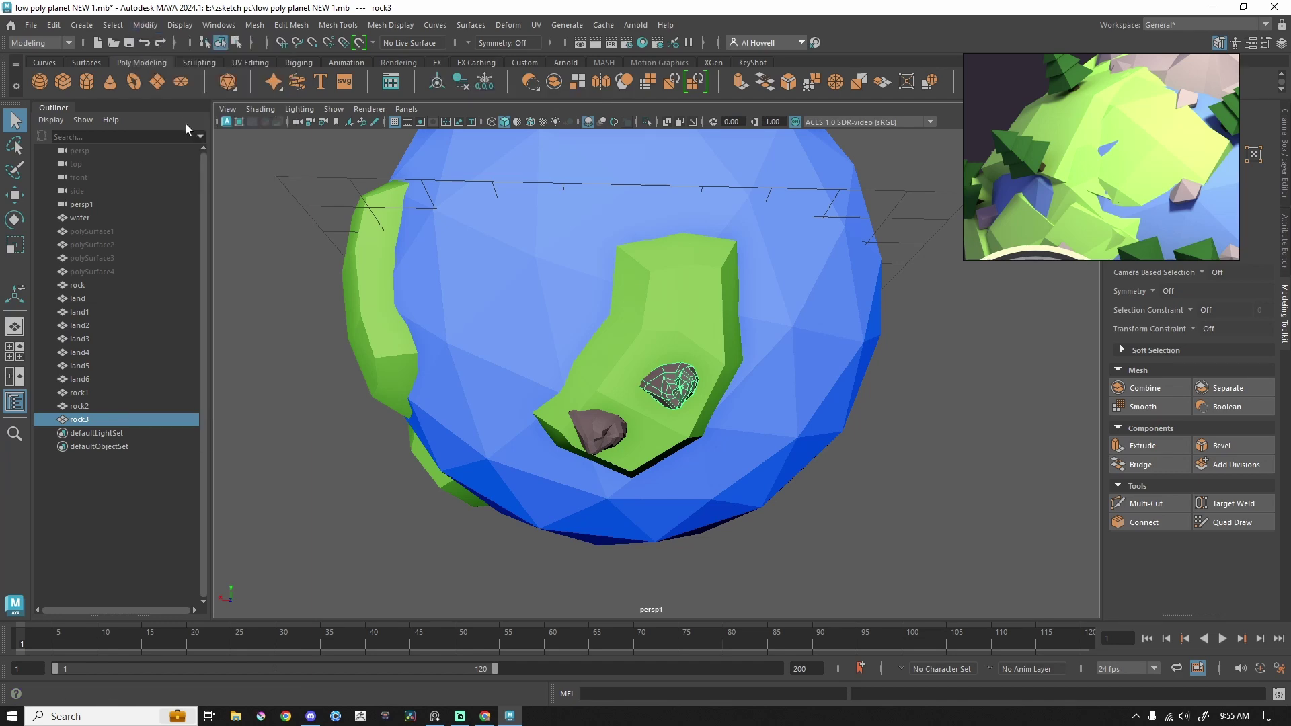
key(e)
alt+drag(853, 334, 487, 428)
alt+drag(540, 471, 660, 360)
key(q)
click(832, 388)
alt+drag(832, 382, 805, 390)
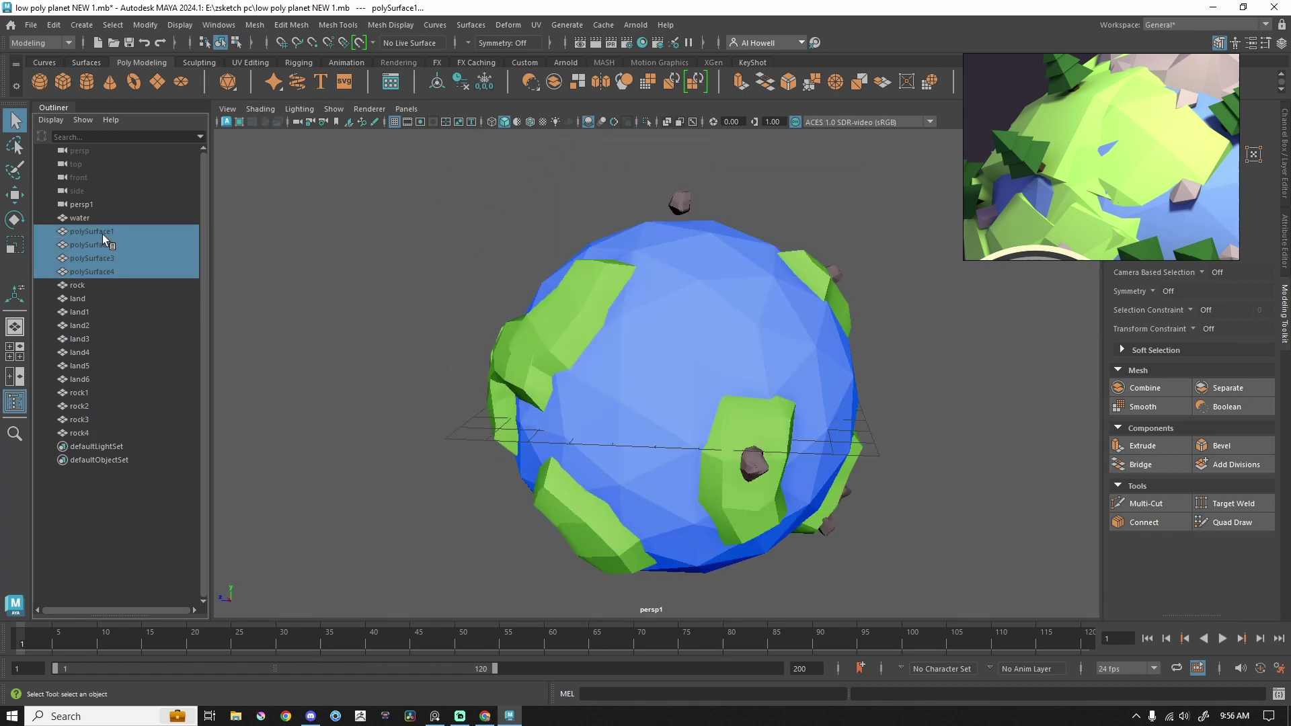
Unhide the four tree pieces, polySurface1 to polySurface4.
key(h)
scroll(774, 377, down, 6)
alt+drag(800, 377, 624, 230)
key(w)
alt+middle_drag(696, 281, 711, 368)
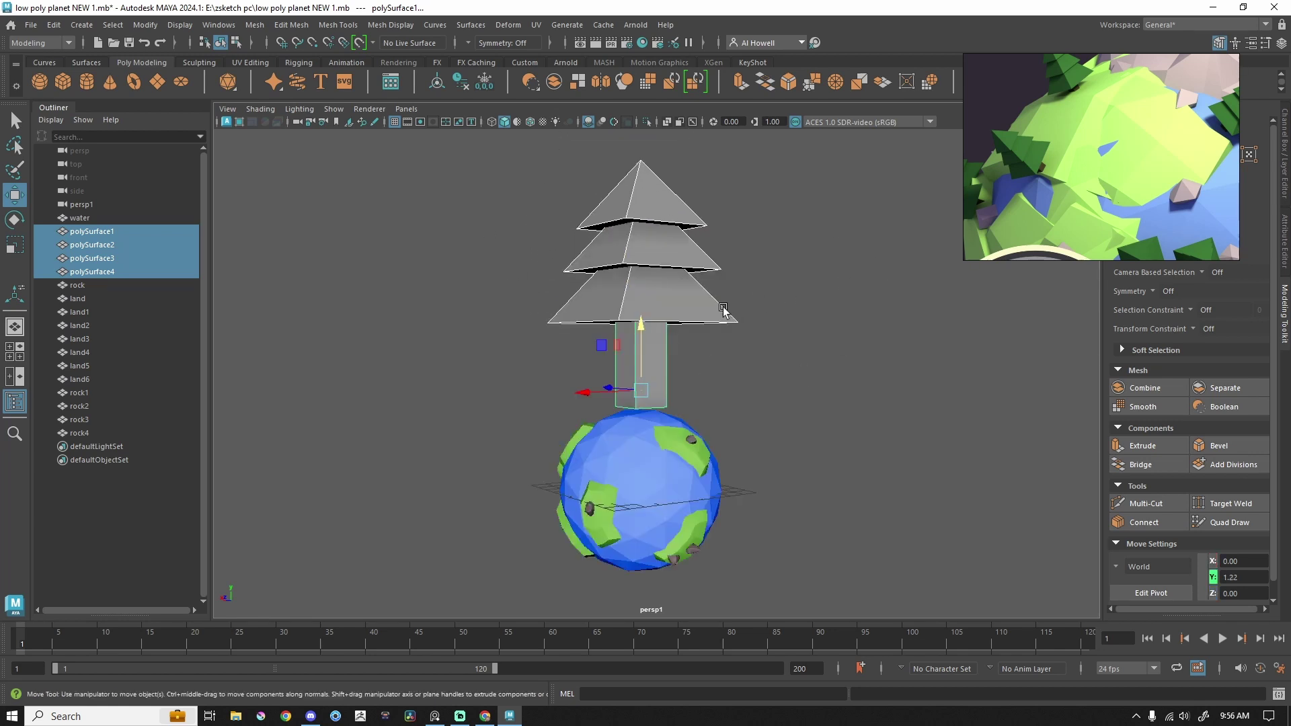
Assign a new aiStandardSurface material to the tree trunk.
scroll(723, 310, up, 2)
click(749, 402)
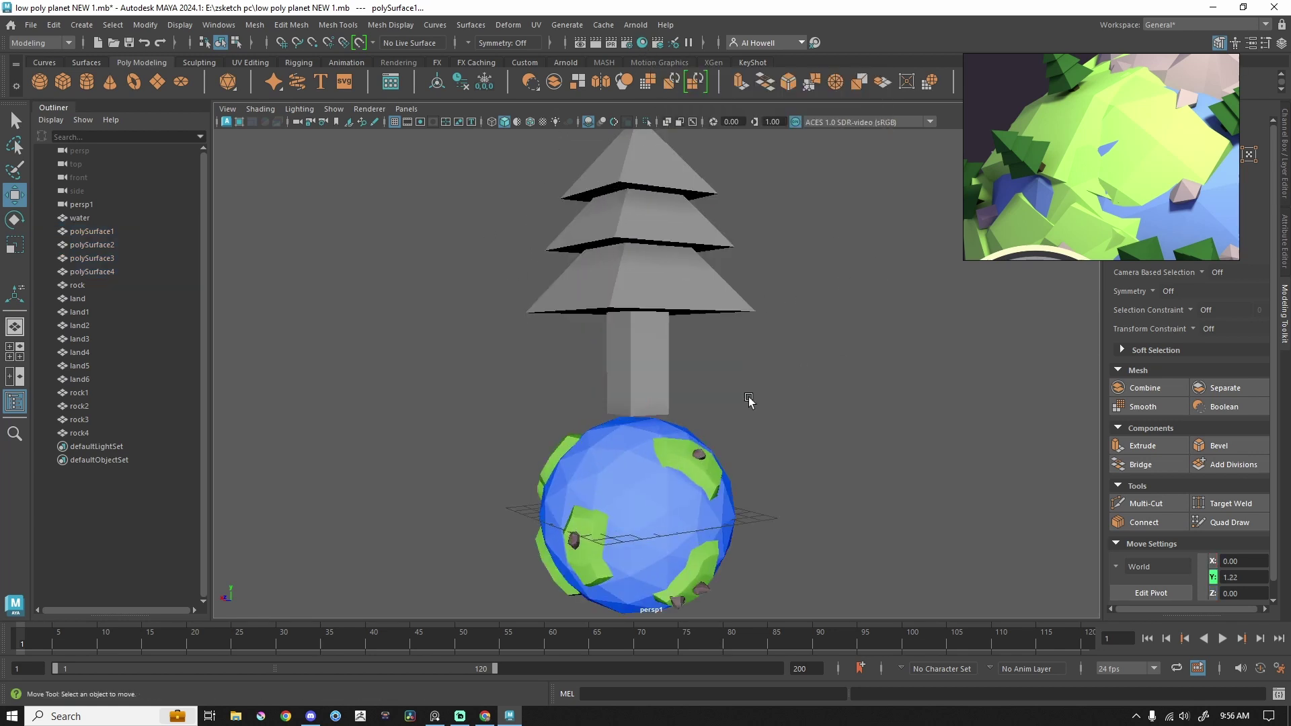
click(639, 349)
right_drag(642, 321, 681, 670)
click(474, 358)
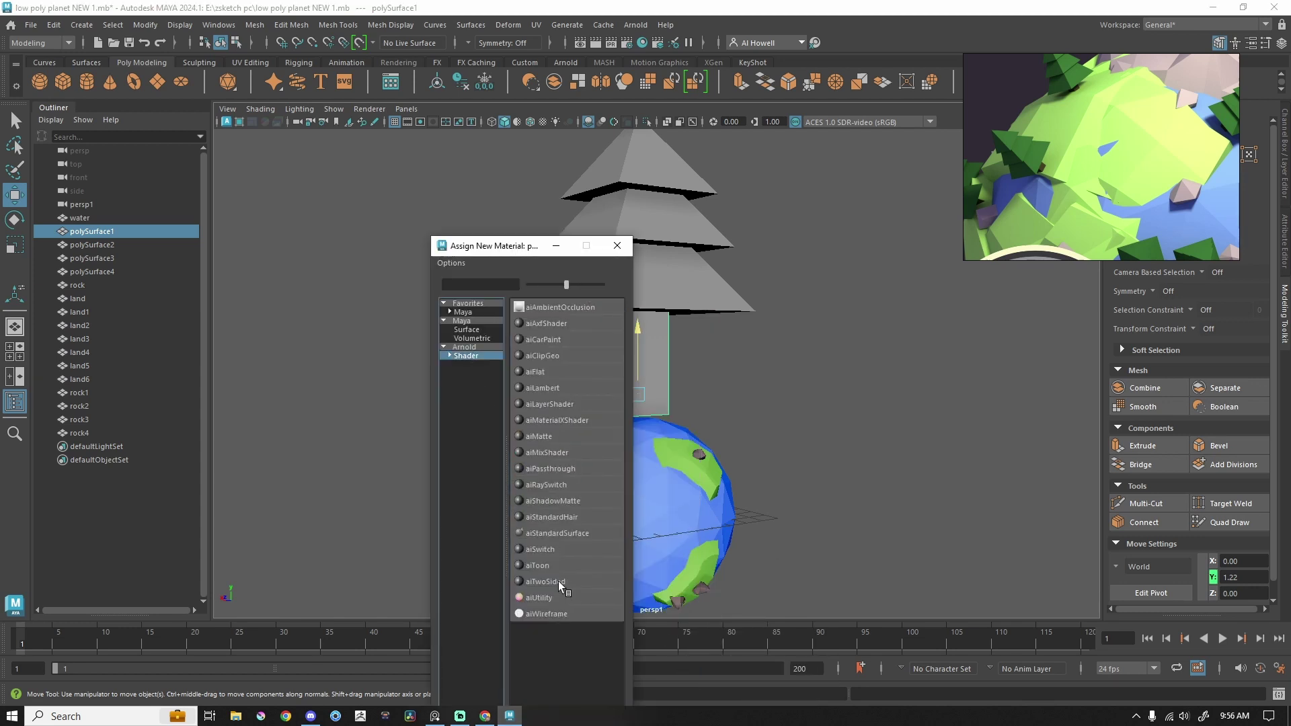
click(563, 531)
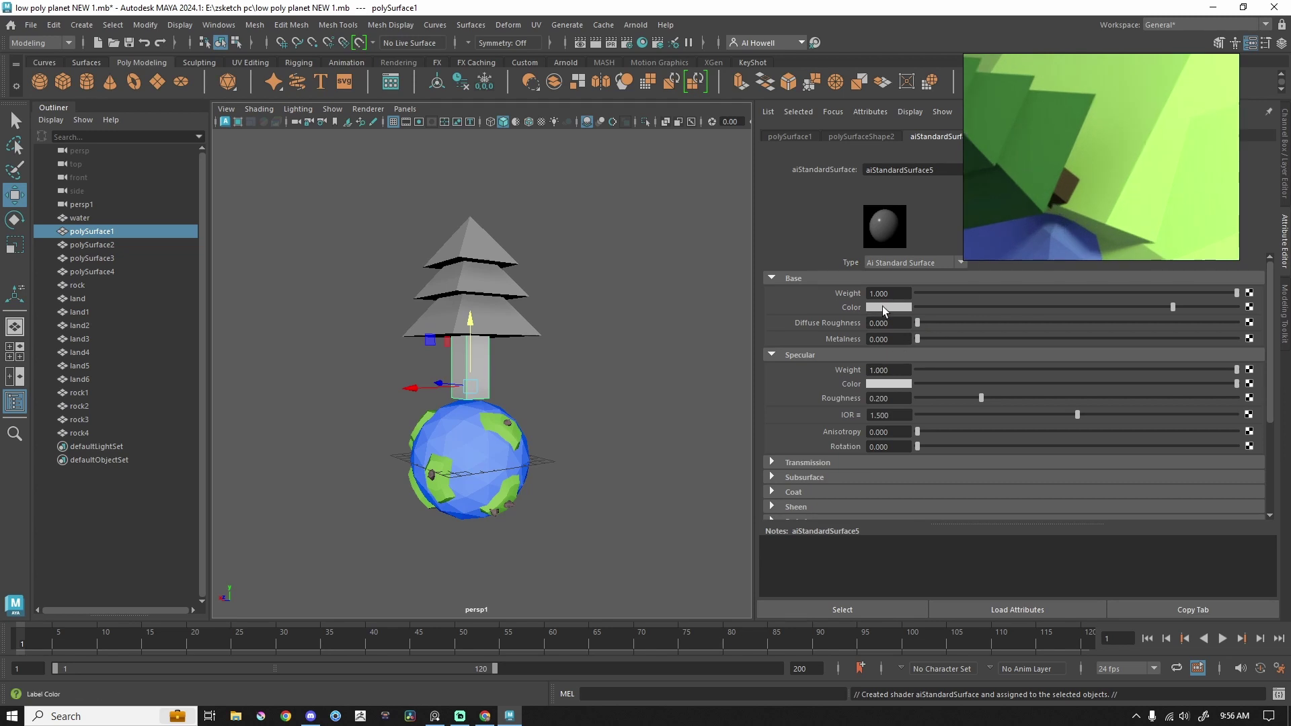
Sample the dark brown trunk in the reference image as the trunk material's base colour.
click(883, 308)
click(806, 282)
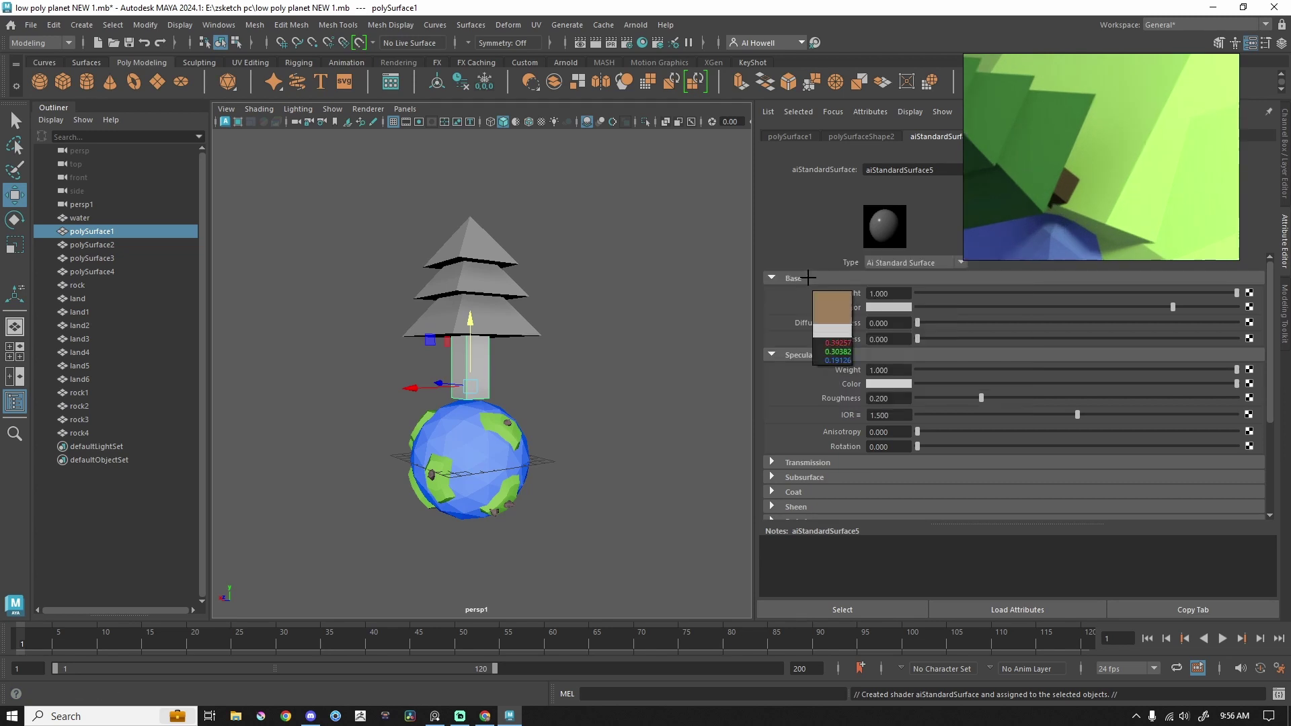
click(1058, 184)
scroll(461, 495, up, 3)
Try different specular roughness values on the water material with the Hypershade preview, then return it to 0.
click(469, 510)
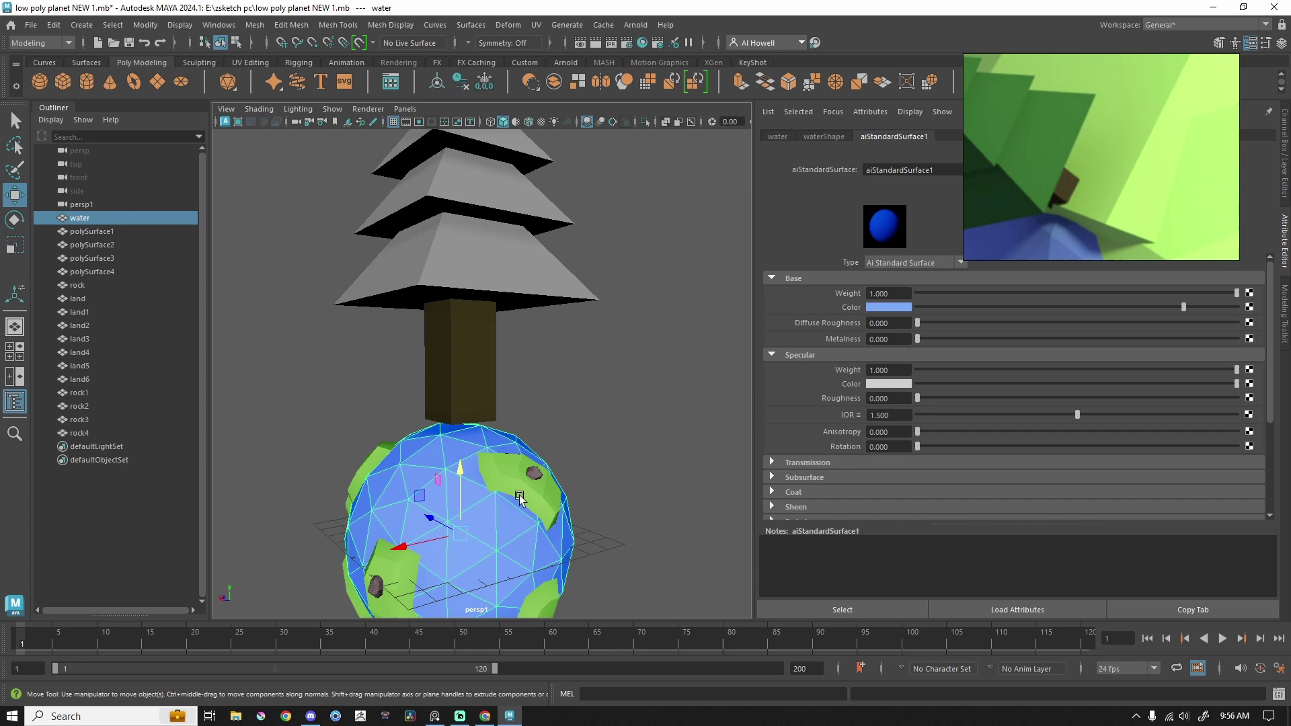
scroll(519, 498, up, 2)
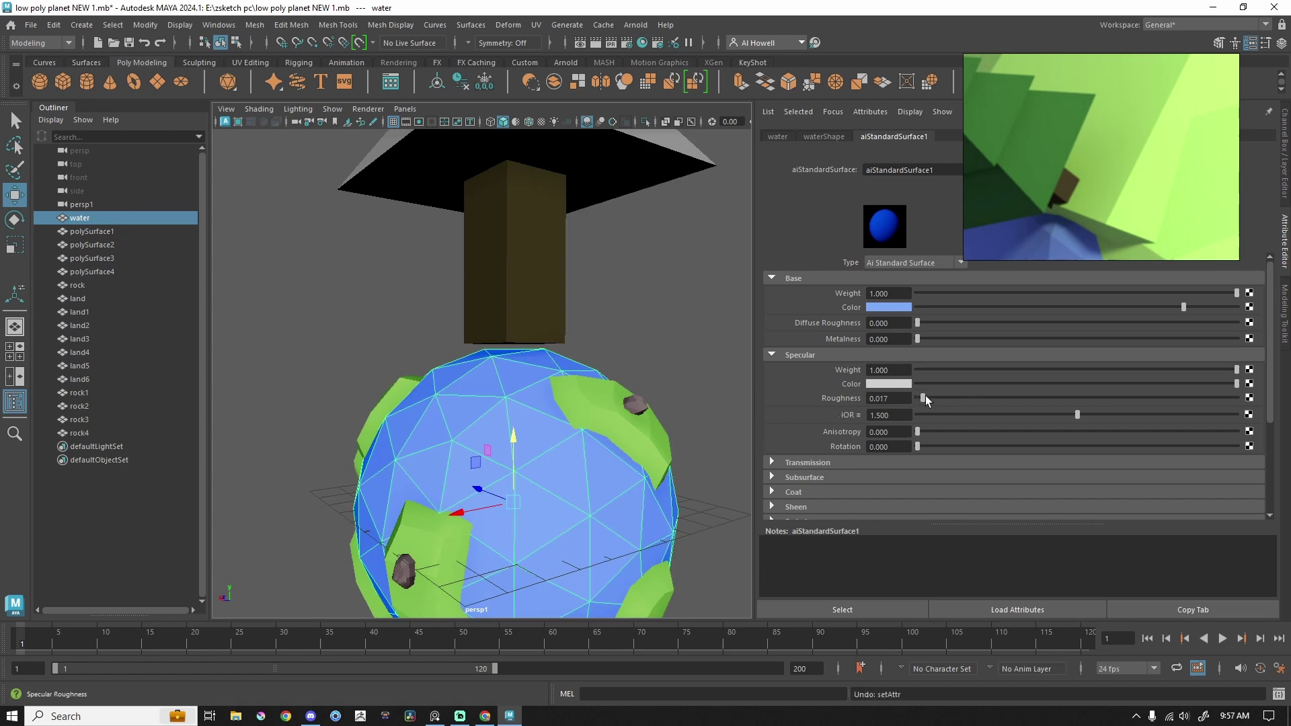
drag(958, 398, 935, 397)
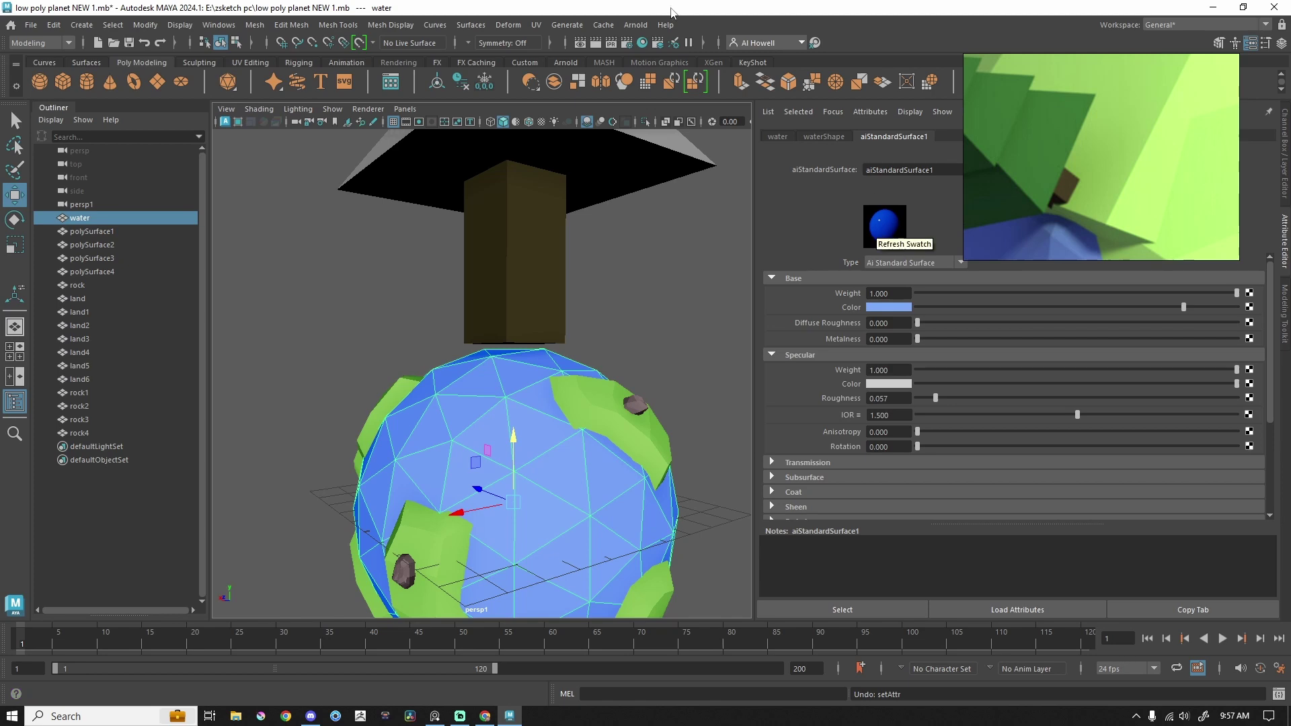
click(642, 42)
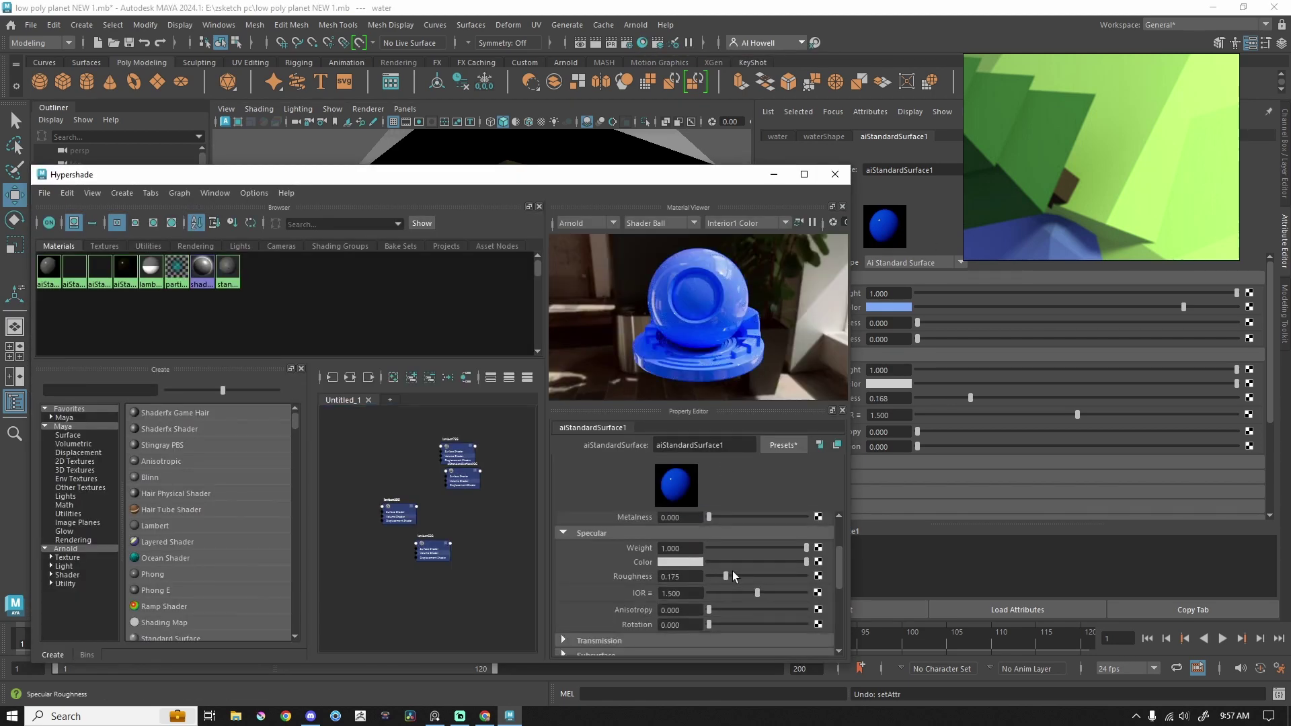
drag(733, 576, 655, 594)
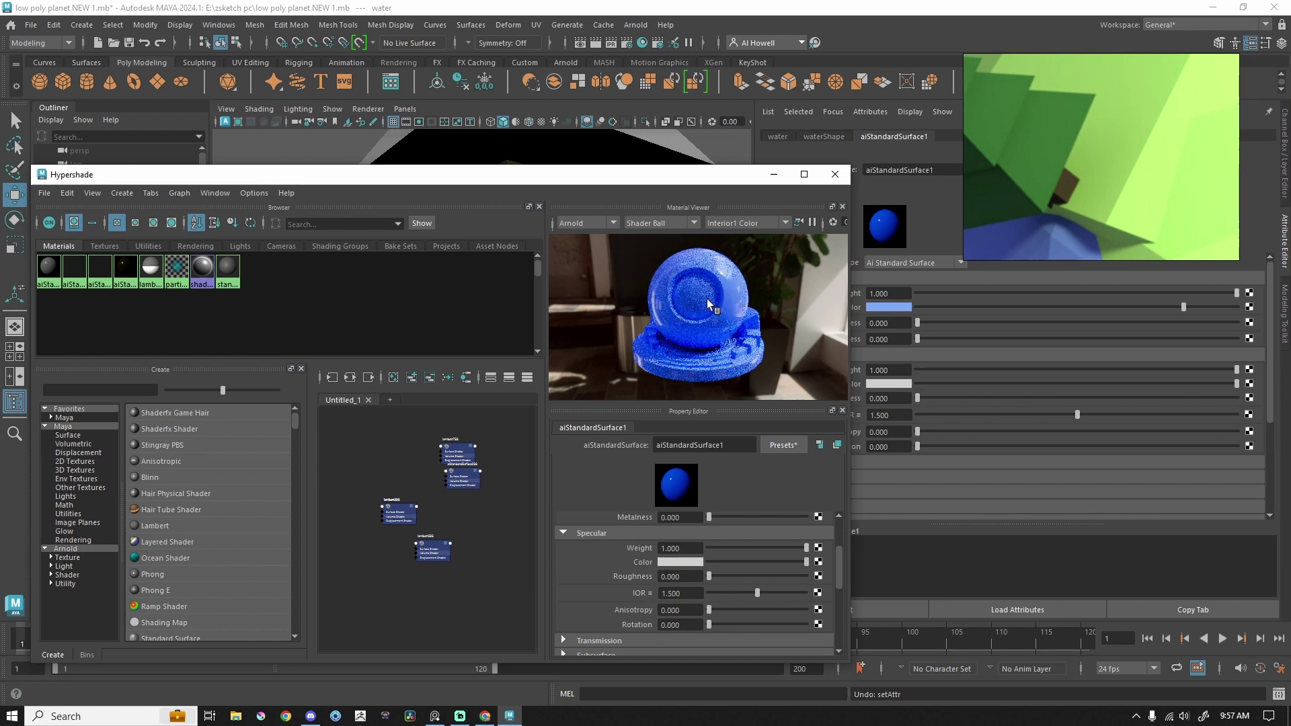
click(836, 174)
Raise the specular roughness of the green land and rock materials, and set the trunk material's roughness to 1.
click(606, 424)
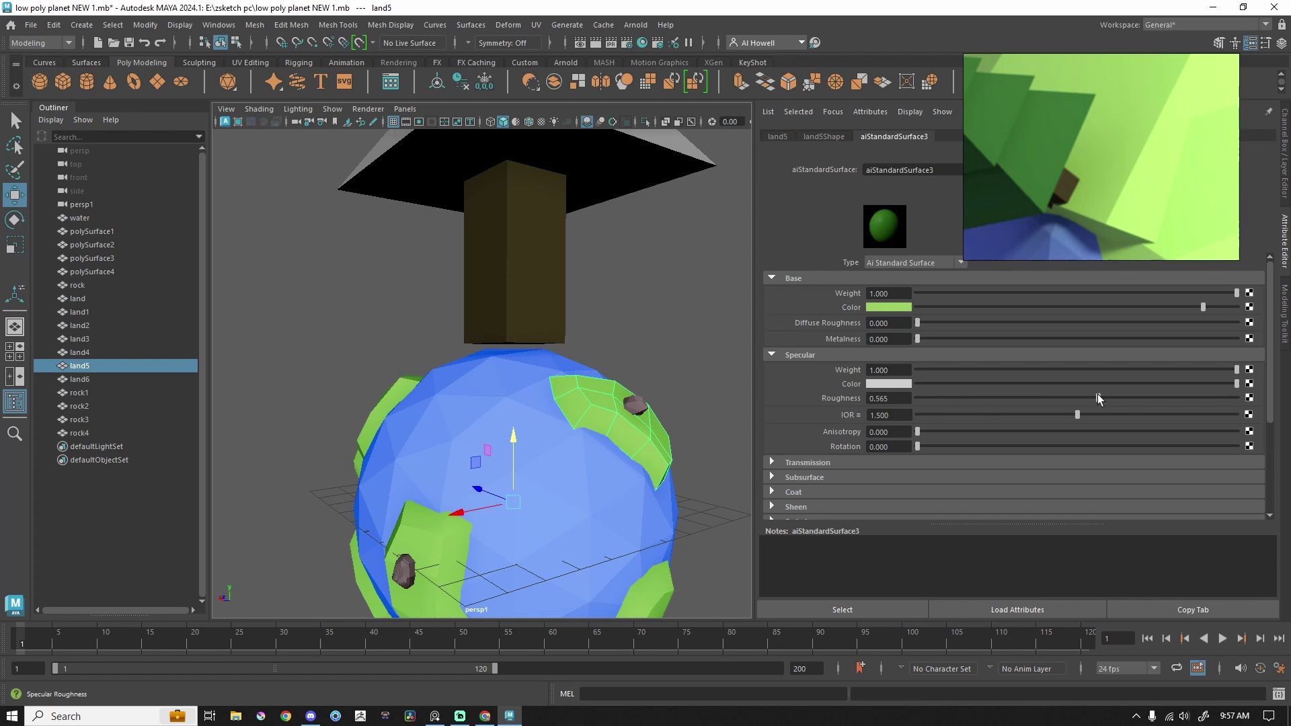
click(635, 404)
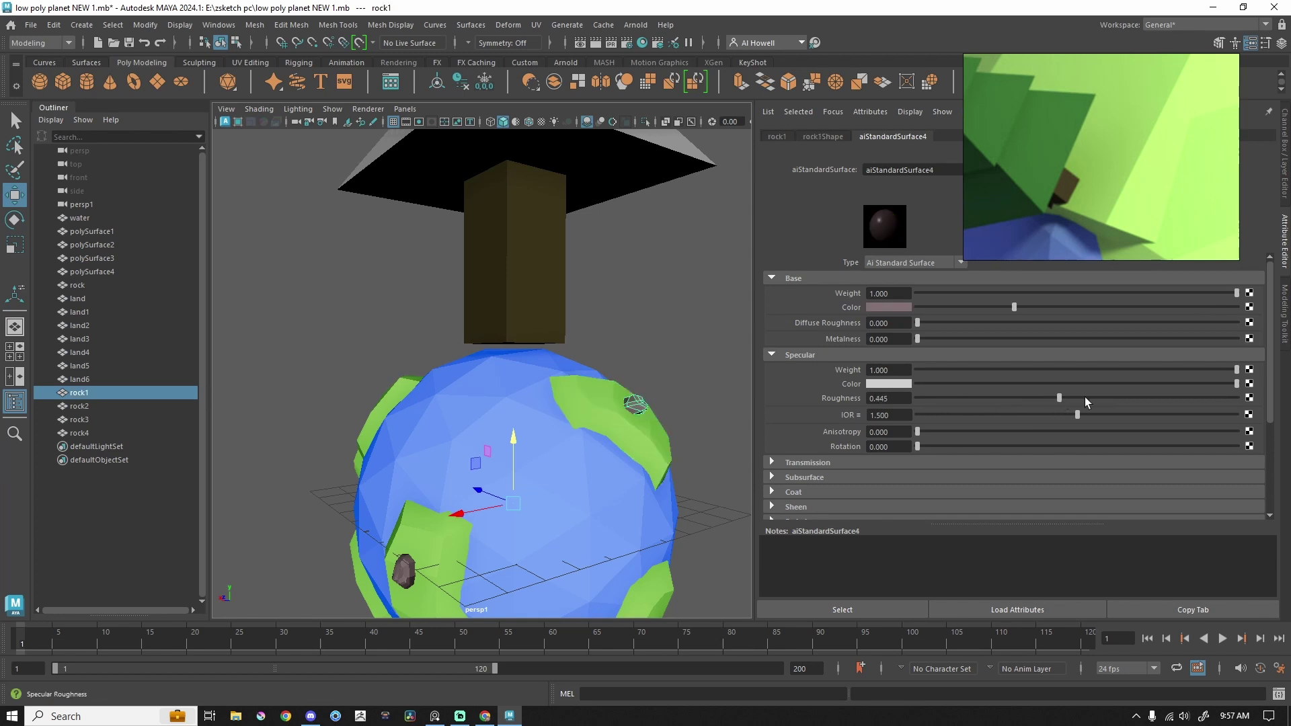
drag(1116, 397, 1195, 399)
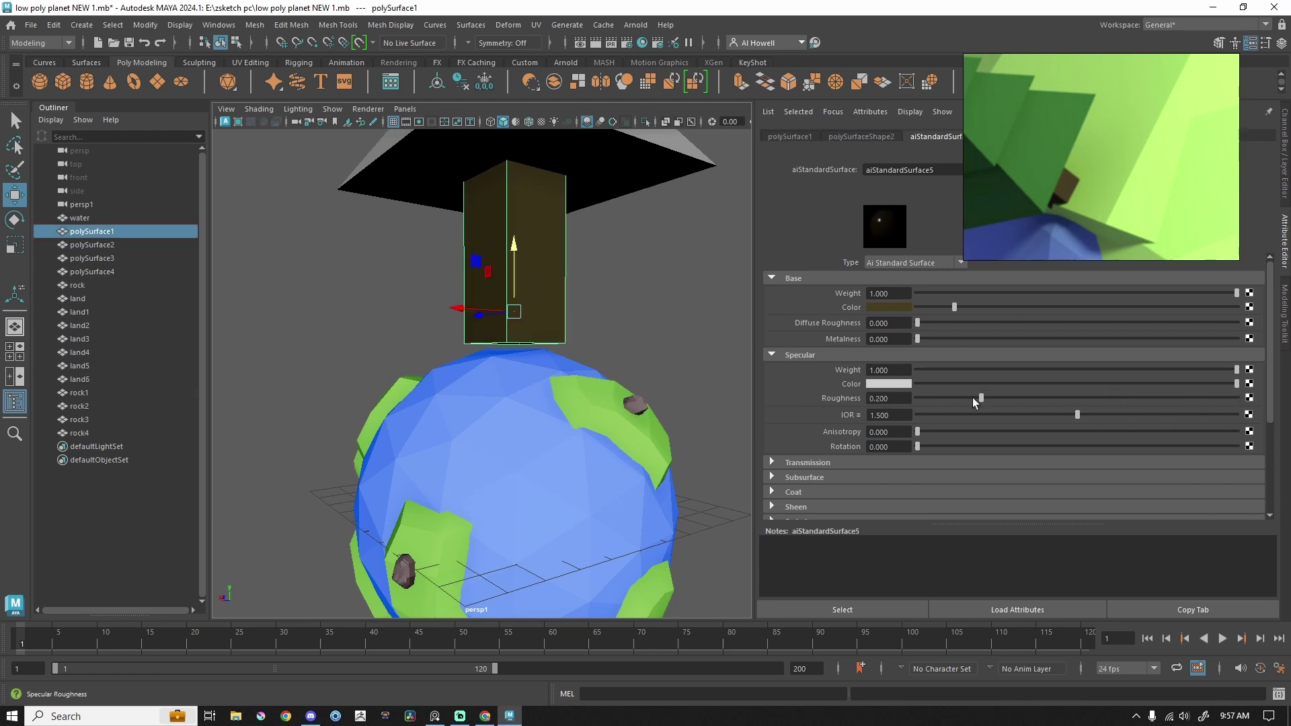
drag(983, 399, 1238, 398)
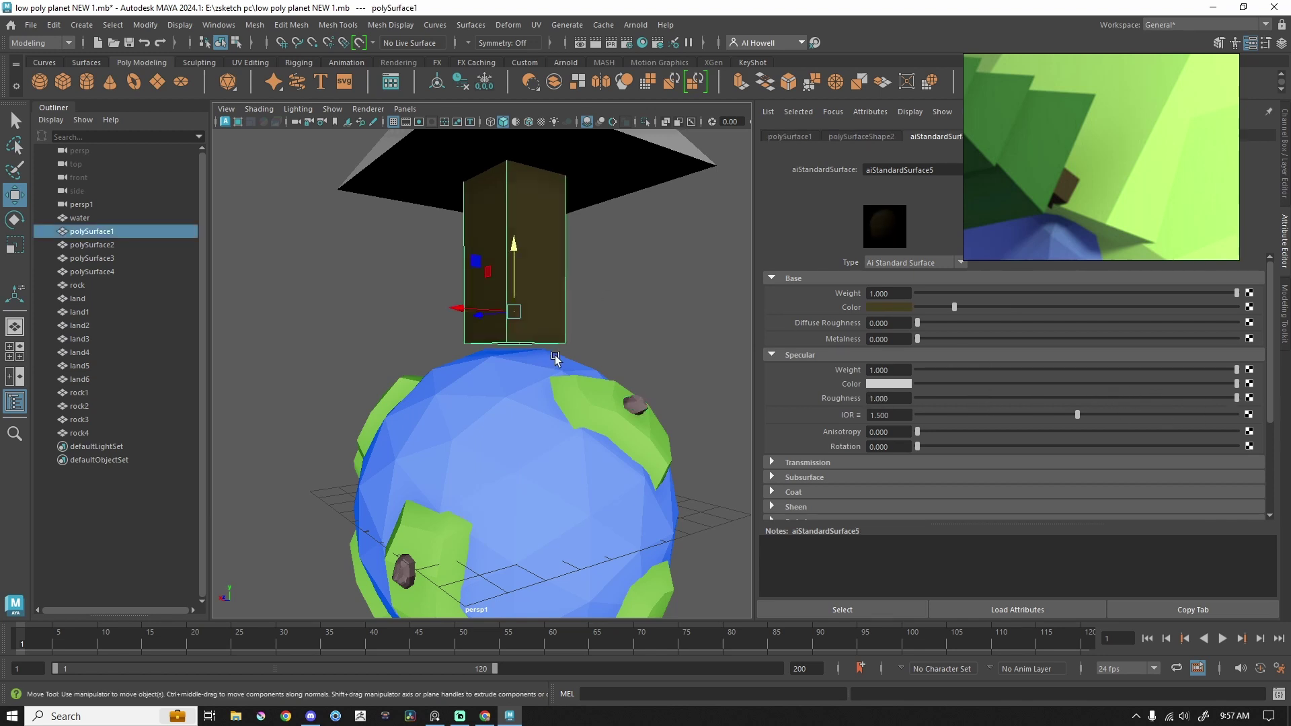
Assign a new aiStandardSurface material to the lowest foliage tier of the tree.
scroll(583, 358, down, 5)
scroll(538, 284, up, 3)
click(538, 284)
right_click(538, 284)
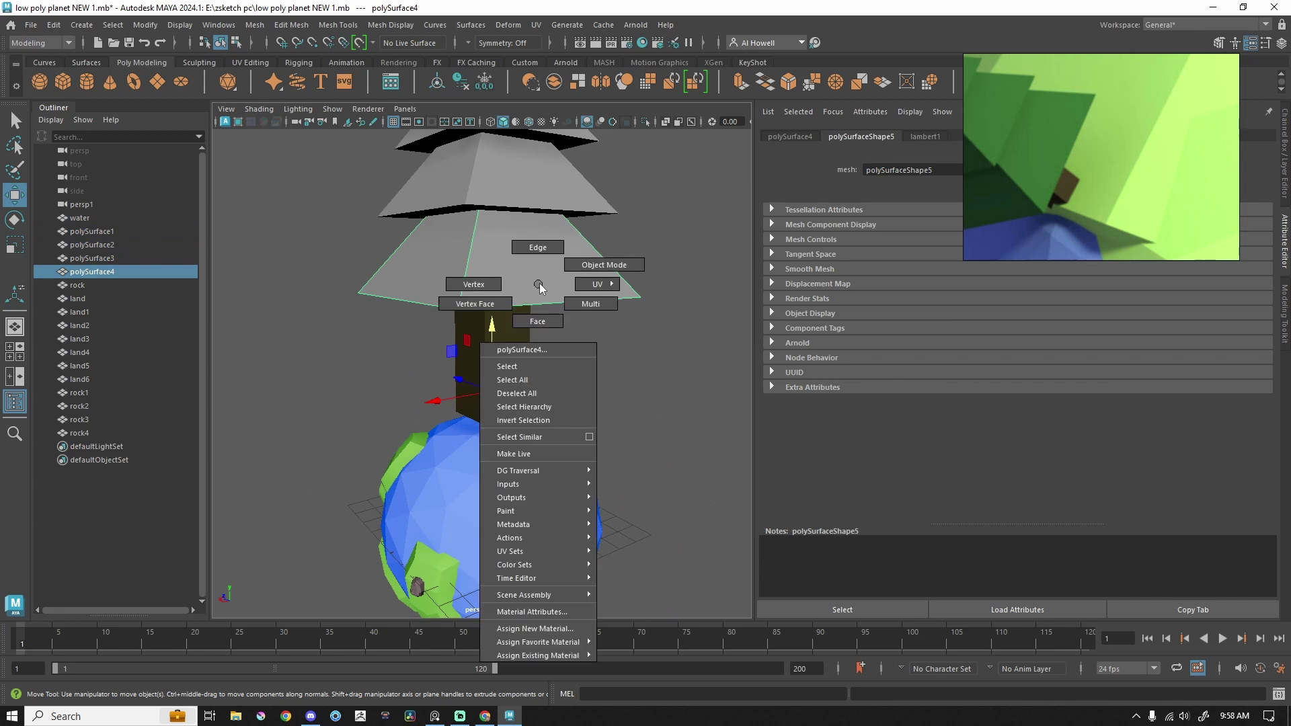
click(559, 631)
click(464, 355)
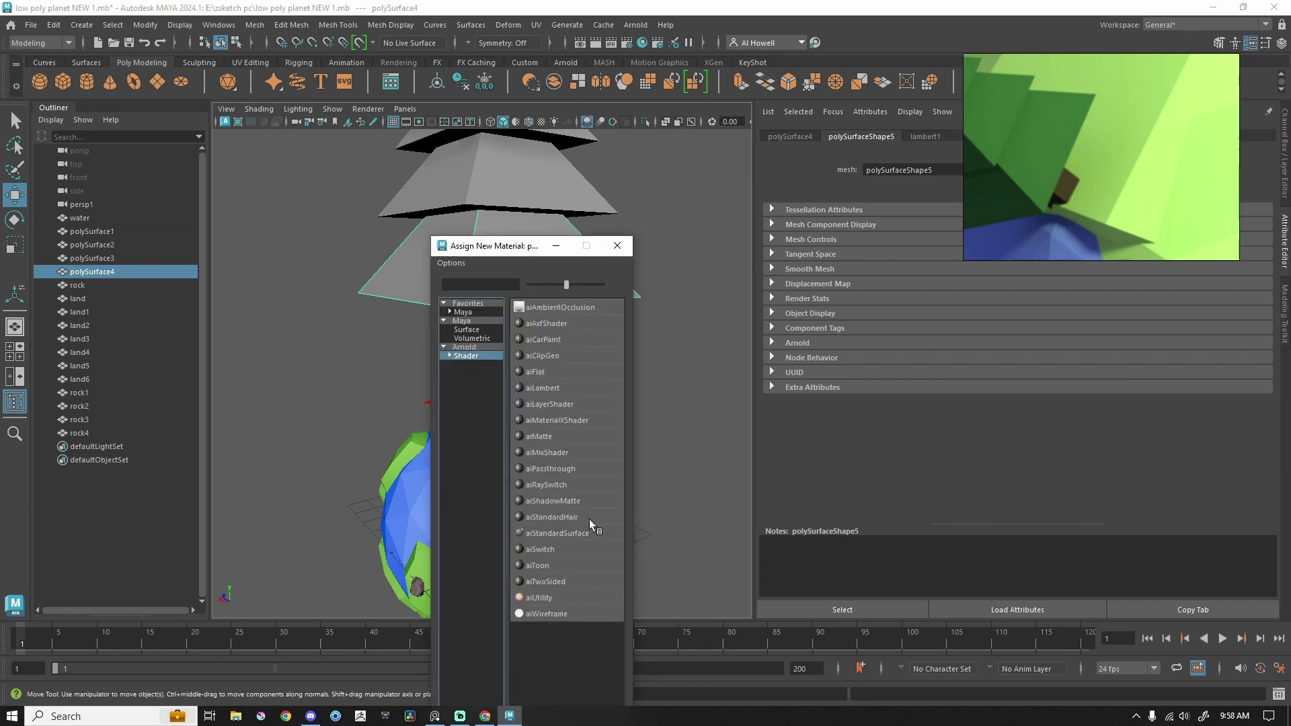
click(561, 532)
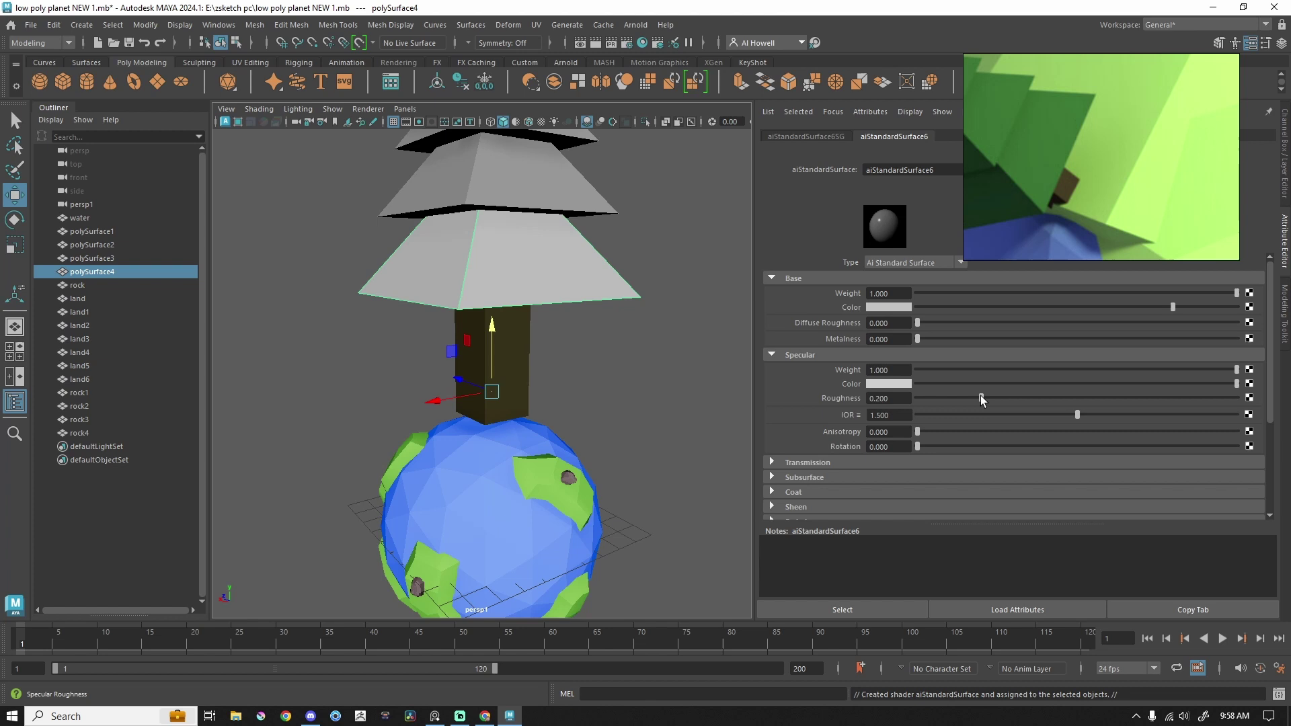
Set the foliage material's specular roughness to 1 and sample the dark green tree in the reference image as its base colour.
click(894, 307)
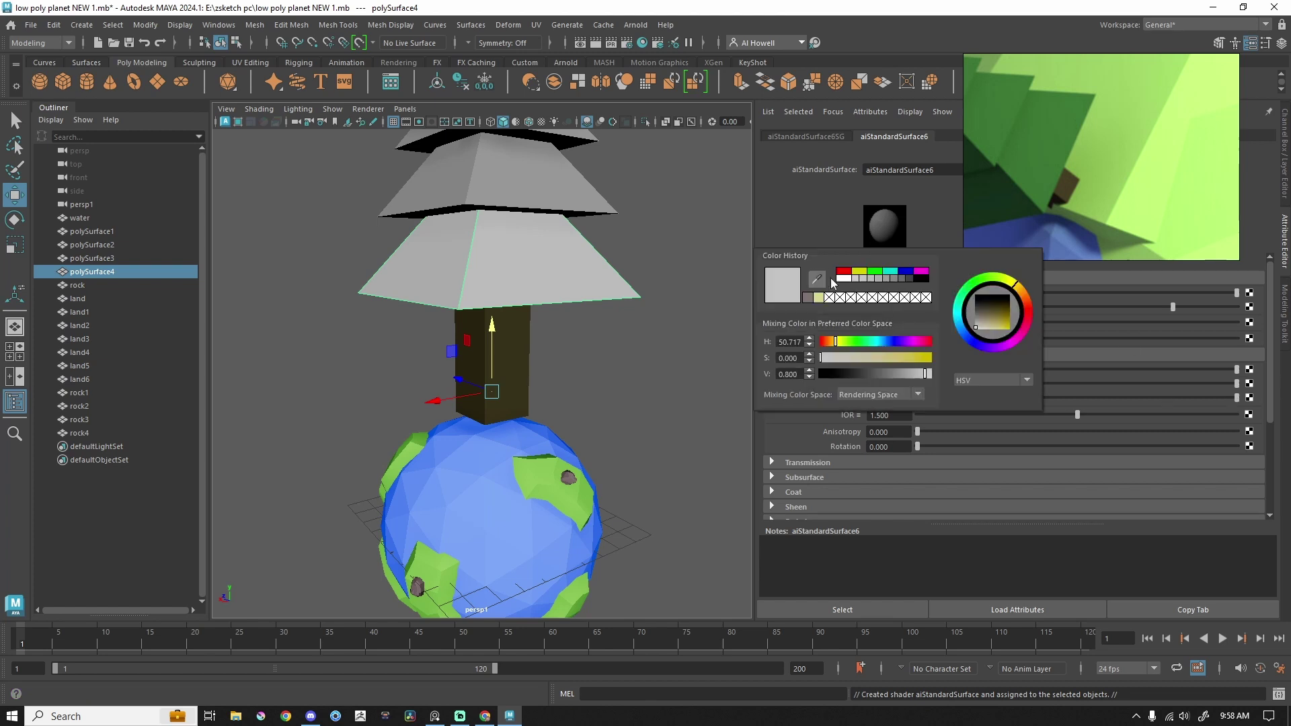
click(820, 281)
click(1022, 100)
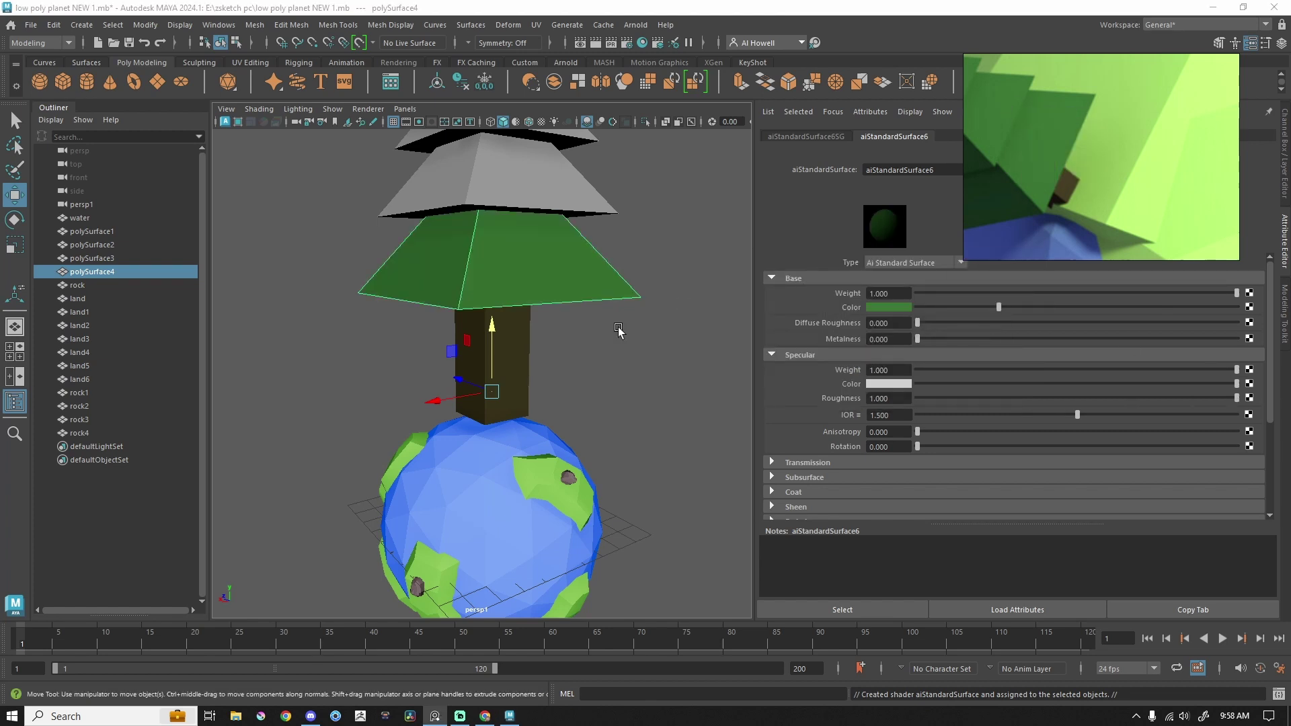
Assign the existing green foliage material to the middle and top tiers of the tree.
alt+middle_drag(606, 331, 604, 424)
shift+click(526, 276)
shift+click(499, 186)
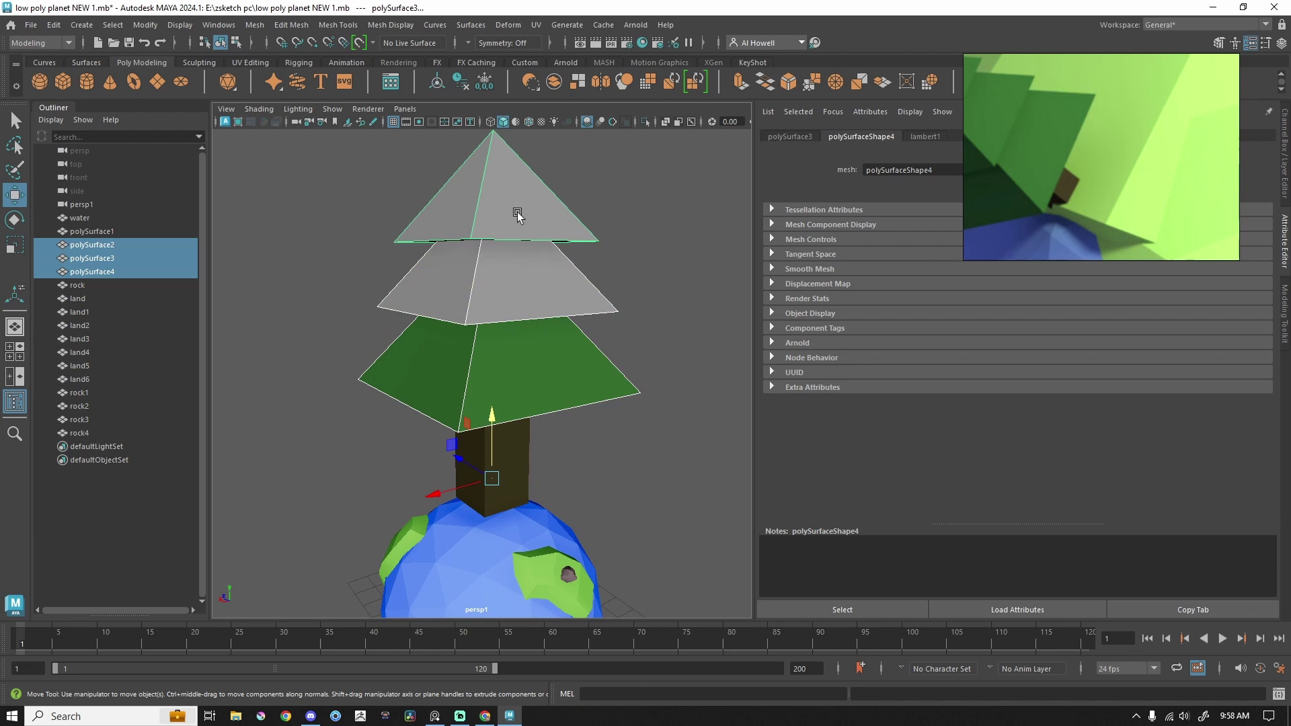
right_drag(504, 199, 618, 624)
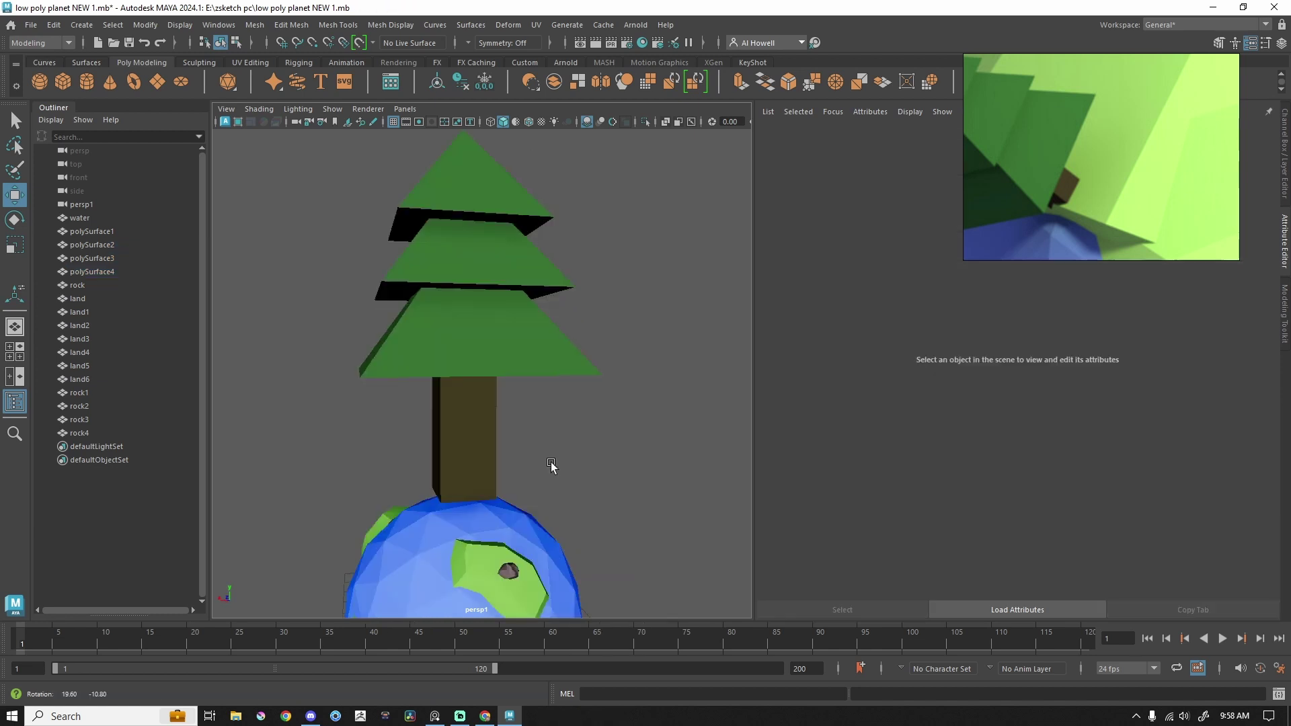
Combine the trunk and the three foliage tiers into one mesh and delete its construction history.
drag(624, 151, 401, 441)
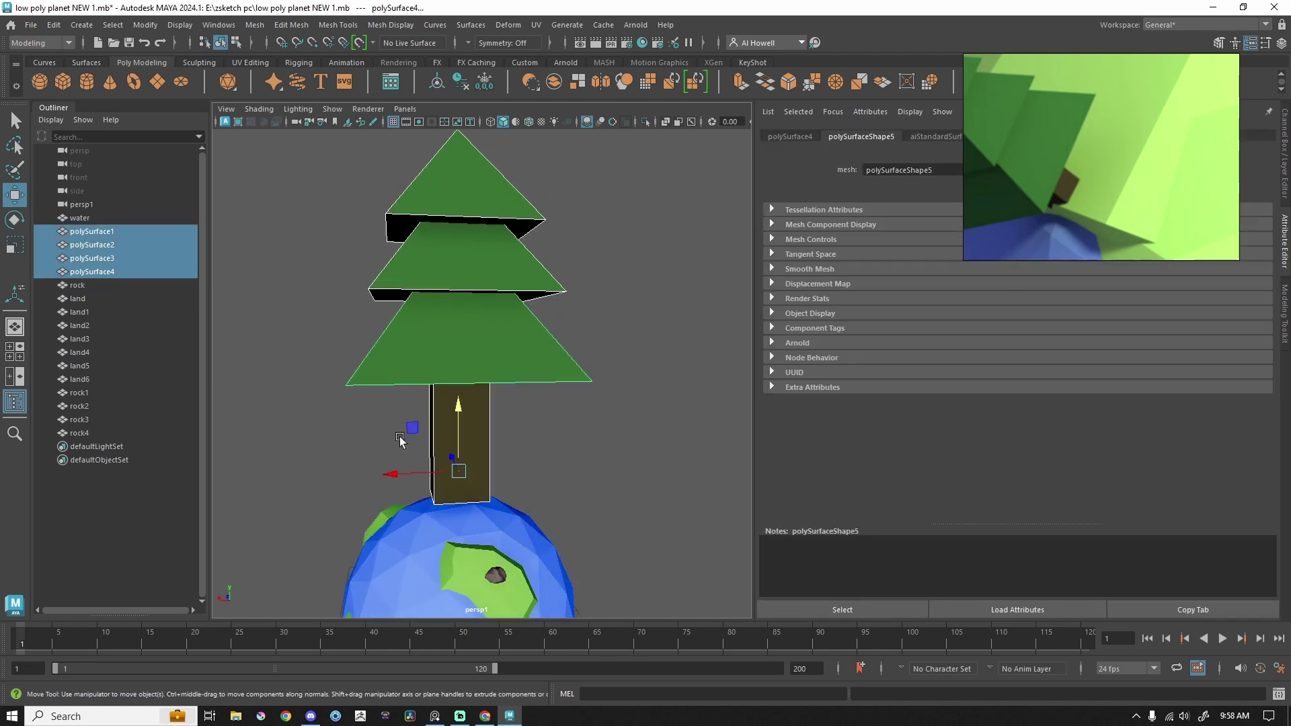
click(1284, 316)
click(1145, 389)
key(f)
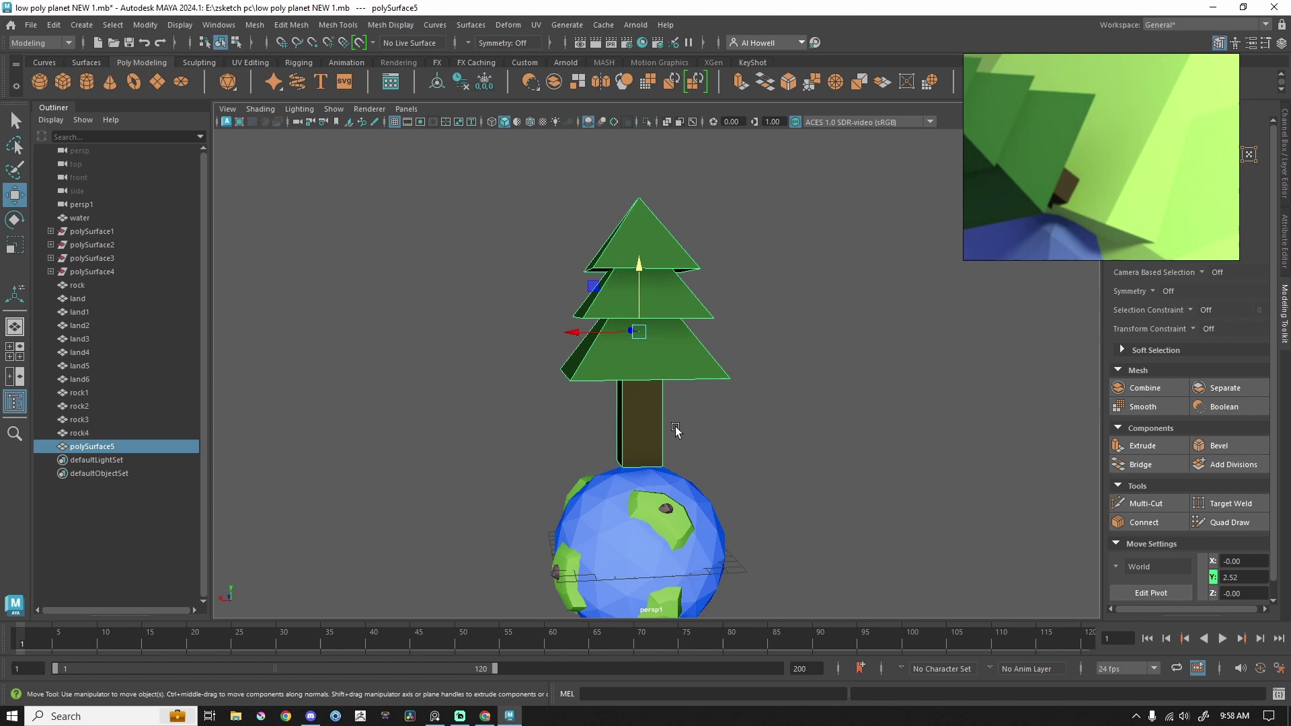
key(alt+shift+d)
Scale the combined tree uniformly to about 0.2 and lower it to the top of the planet, at about Y 1.23.
alt+middle_drag(676, 427, 699, 391)
key(r)
drag(665, 298, 525, 417)
key(w)
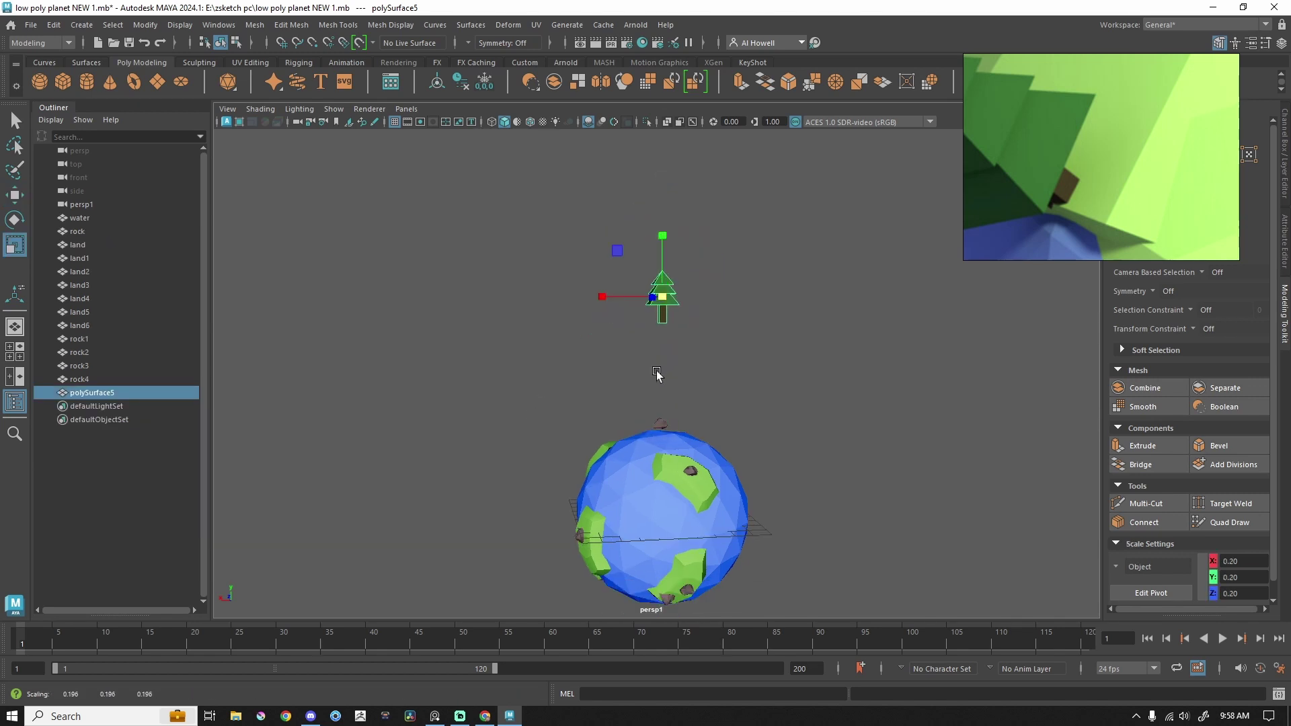
middle_drag(660, 375, 729, 456)
scroll(756, 455, up, 5)
Shrink the tree slightly more and adjust its height so its trunk sits just above the planet's top.
key(r)
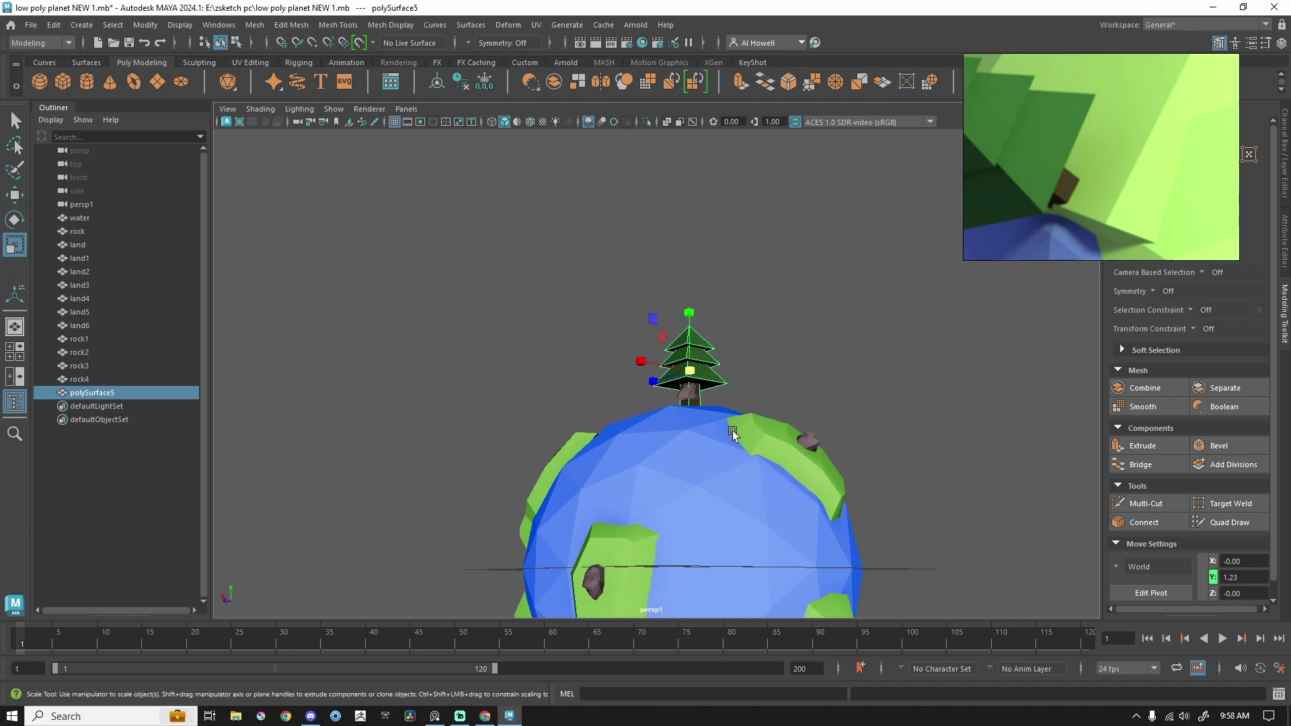
drag(691, 371, 632, 462)
key(w)
drag(649, 312, 644, 327)
alt+drag(696, 488, 728, 498)
alt+middle_drag(728, 497, 681, 426)
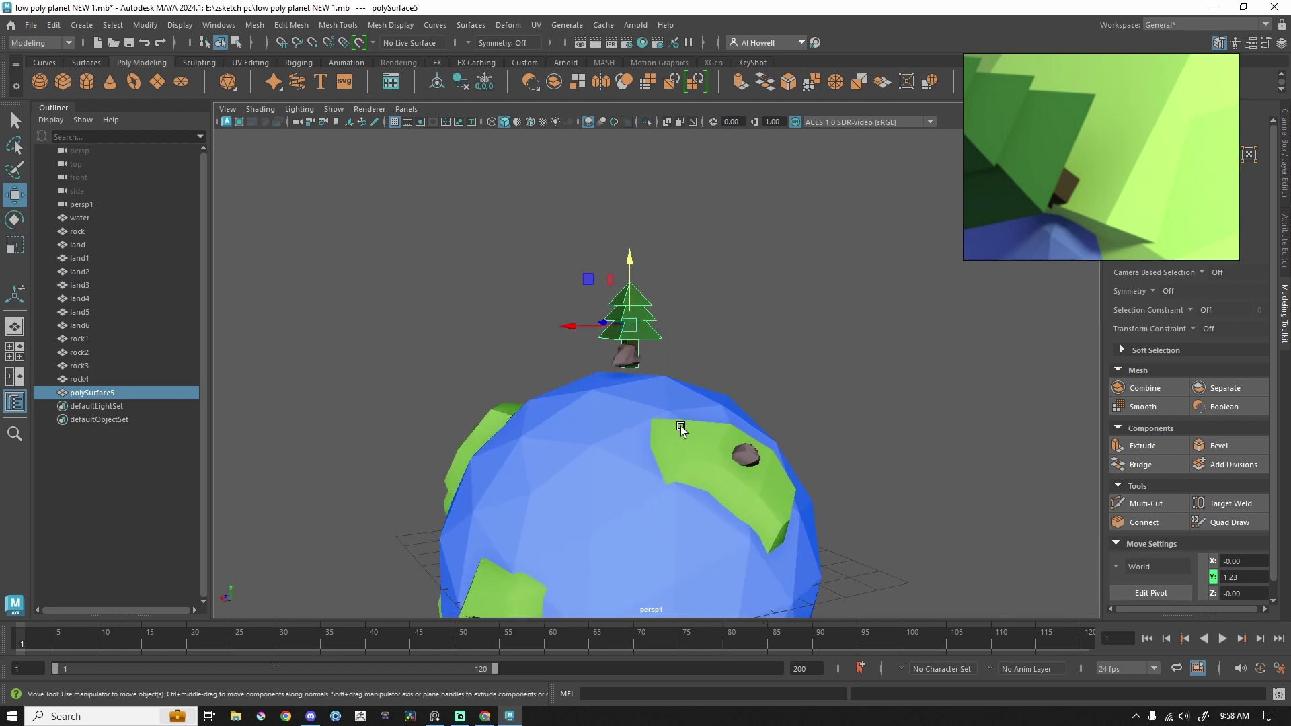
Move the tree's pivot down to the centre of the planet in the front view.
key(space)
scroll(507, 480, down, 5)
scroll(476, 482, up, 3)
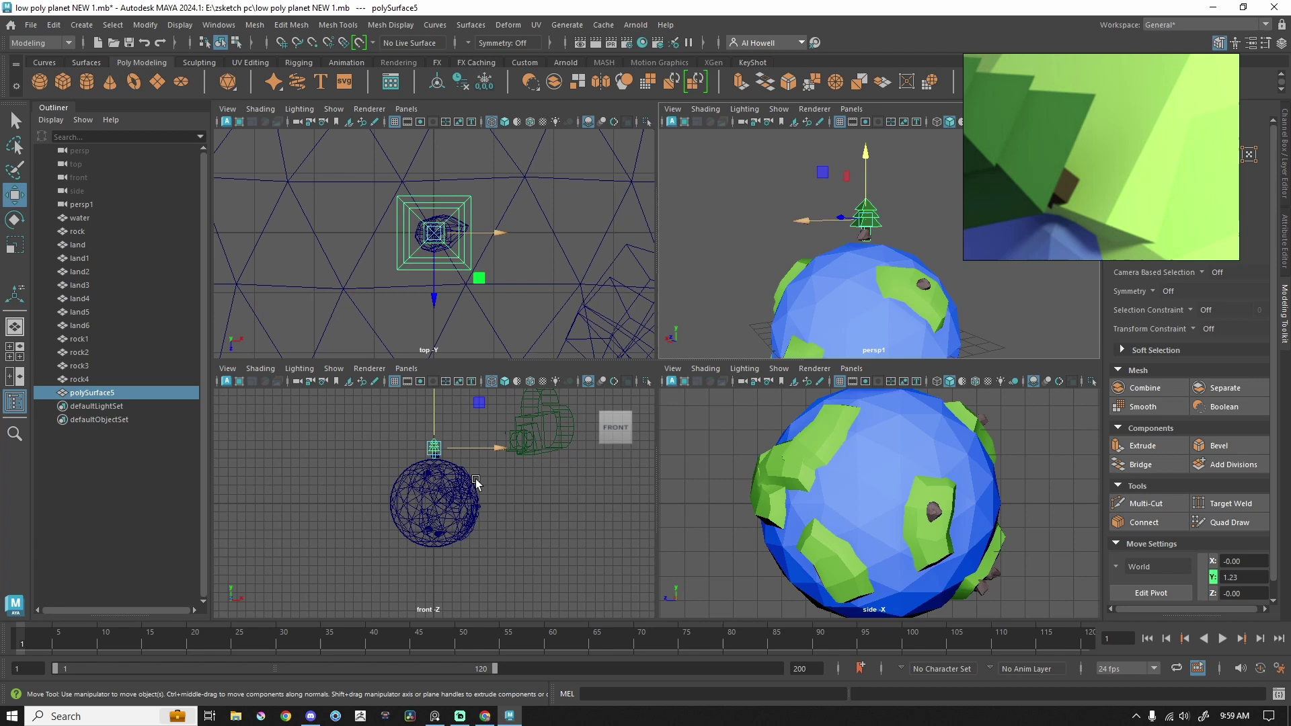
key(d)
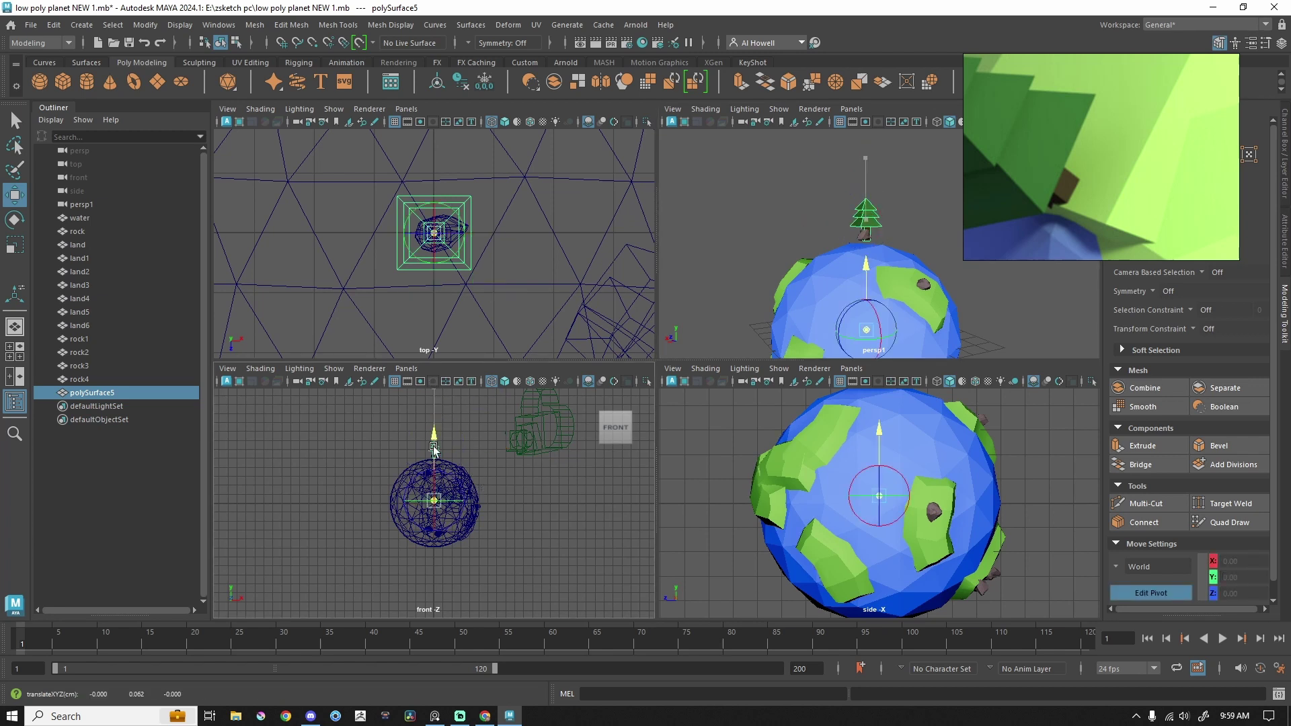
drag(431, 397, 434, 452)
key(d)
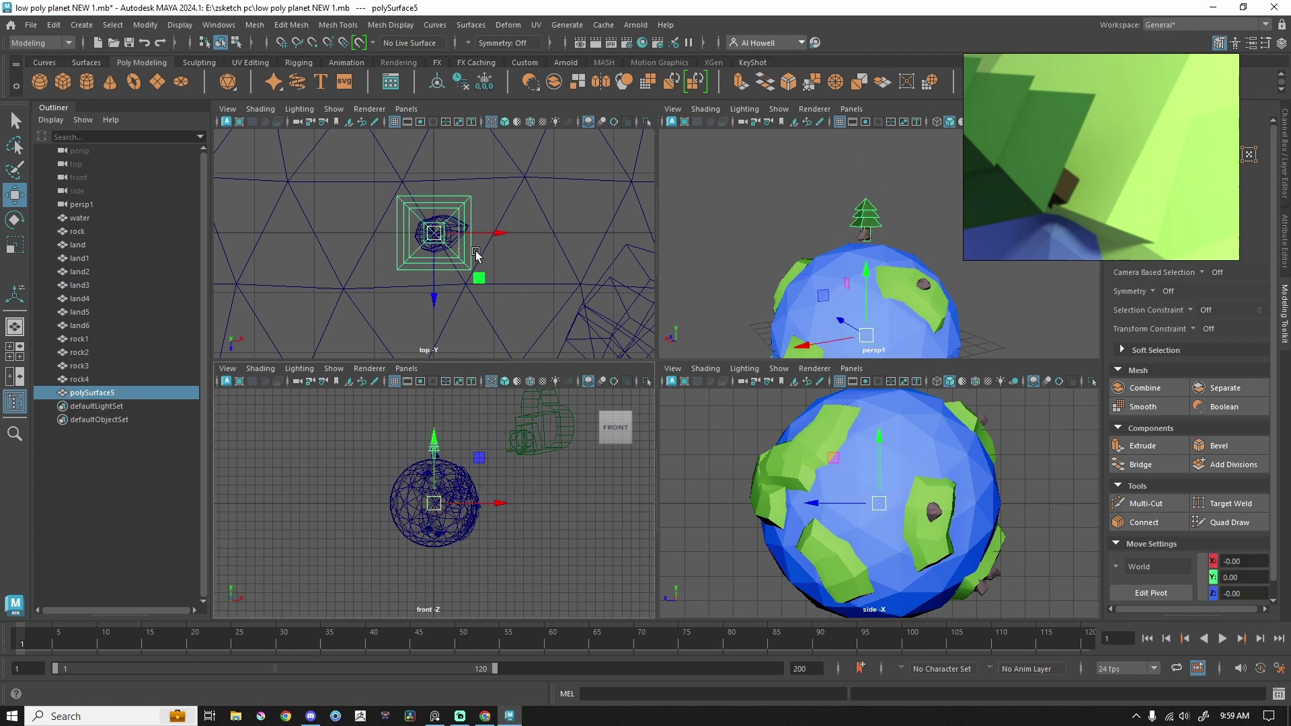
Rotate duplicates of the tree about the planet's centre, distributing them over the green land patches.
key(space)
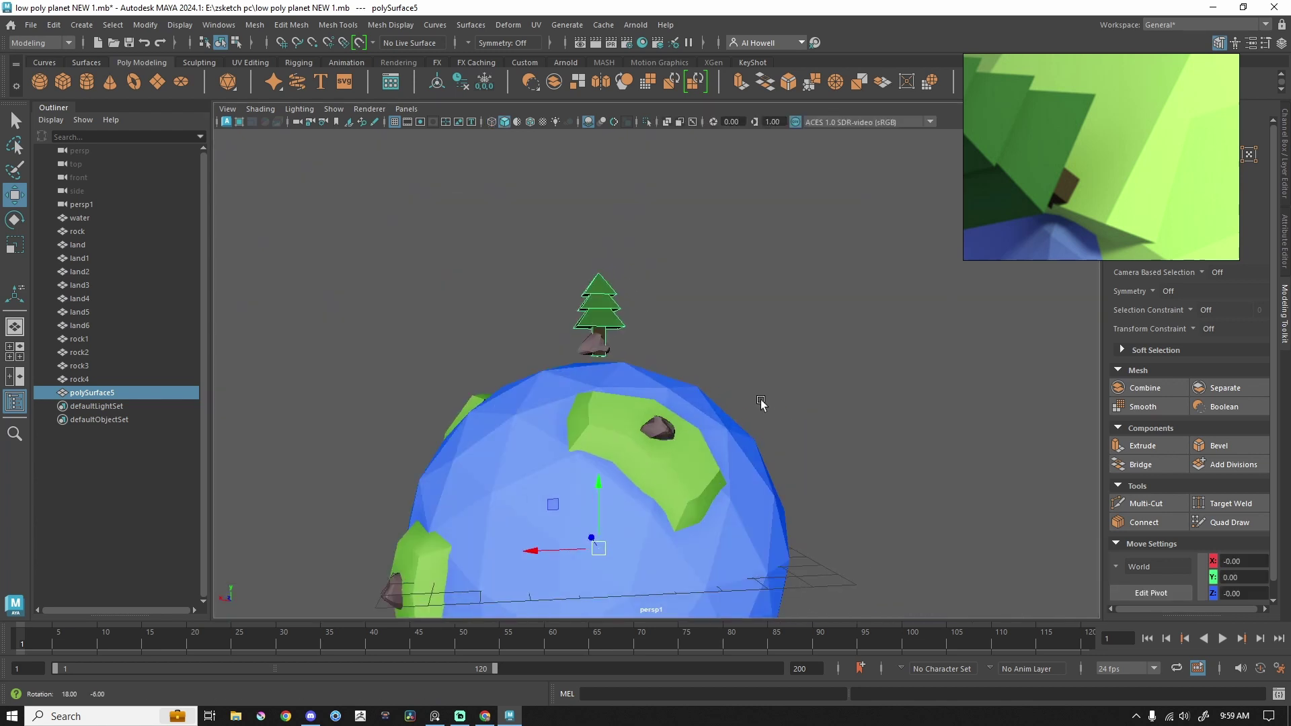
key(e)
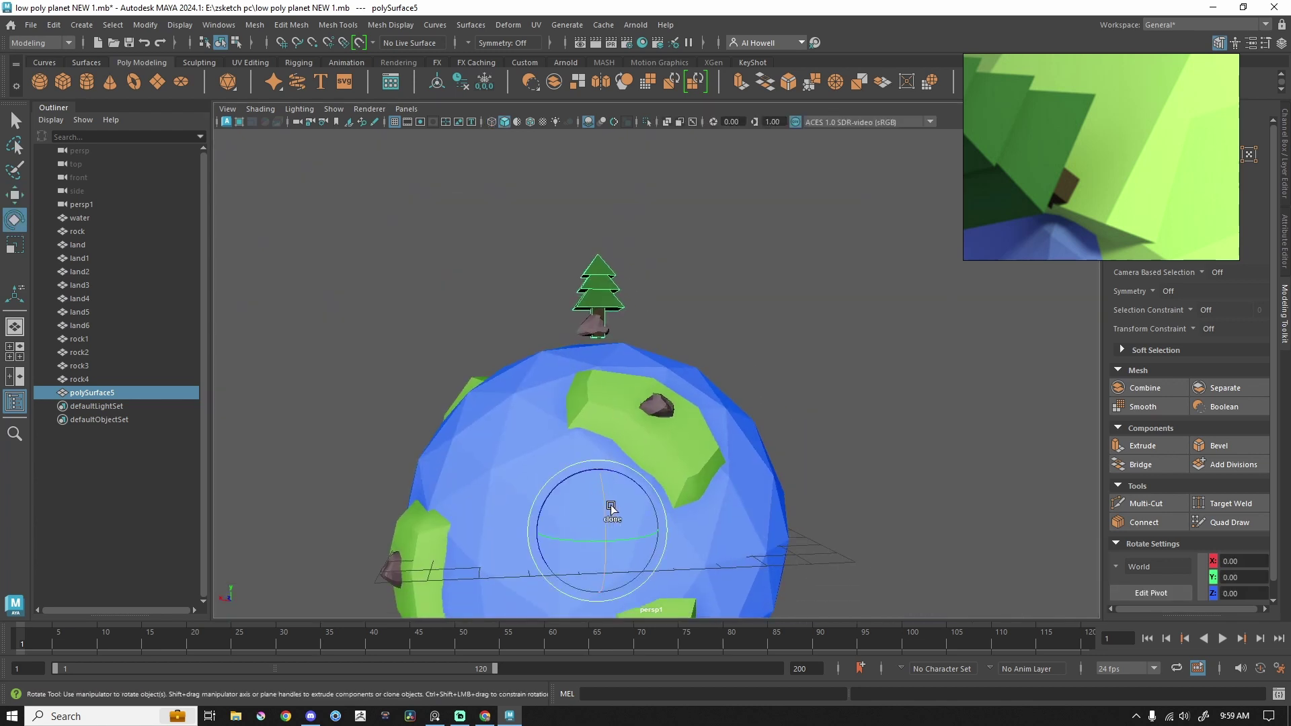
mouse_move(611, 508)
shift+mouse_down()
mouse_move(608, 559)
mouse_move(586, 554)
mouse_move(689, 501)
shift+mouse_up()
alt+middle_drag(689, 501, 714, 375)
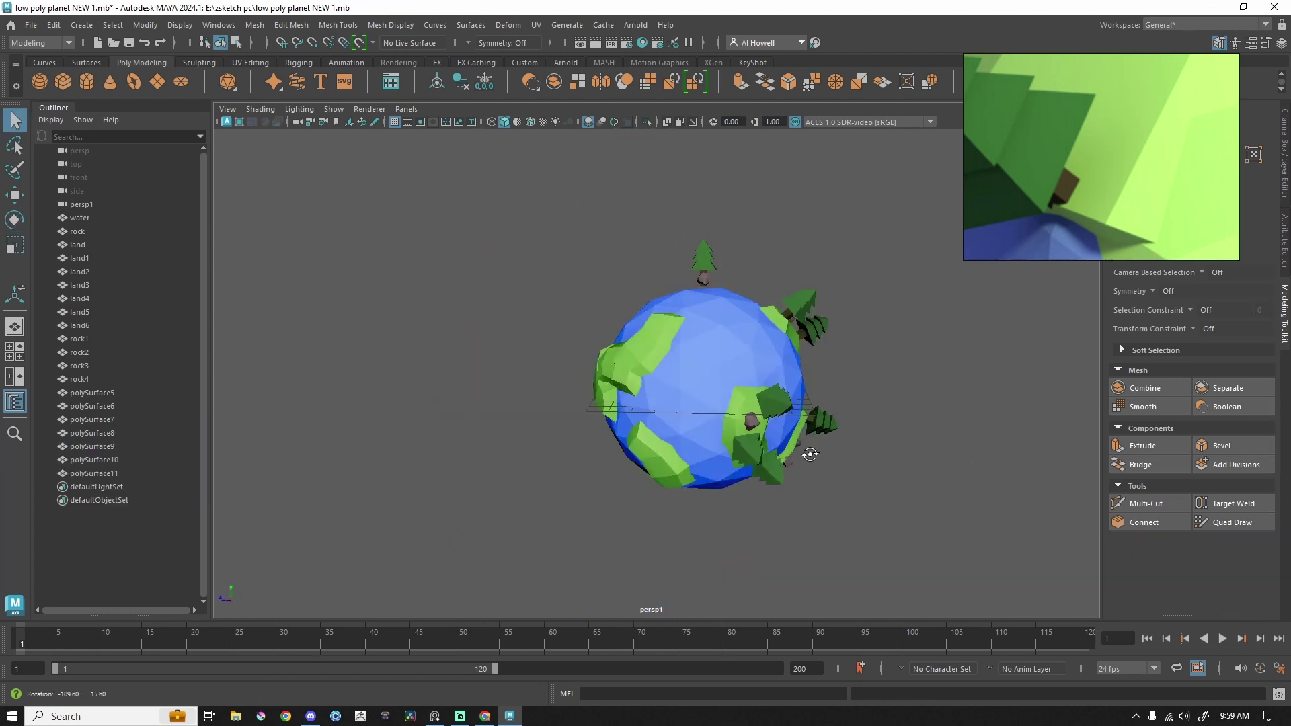
Select the original rock beneath the tree at the planet's top.
alt+drag(810, 454, 704, 448)
scroll(665, 202, up, 5)
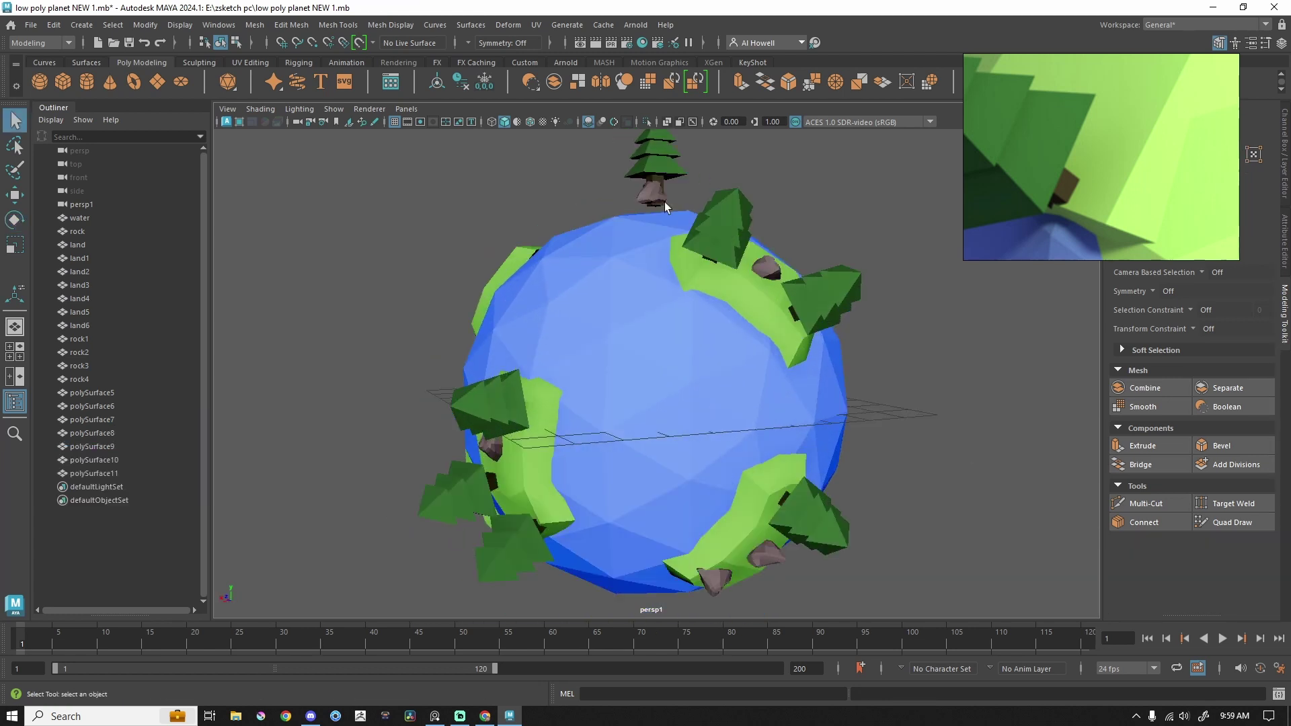
click(654, 199)
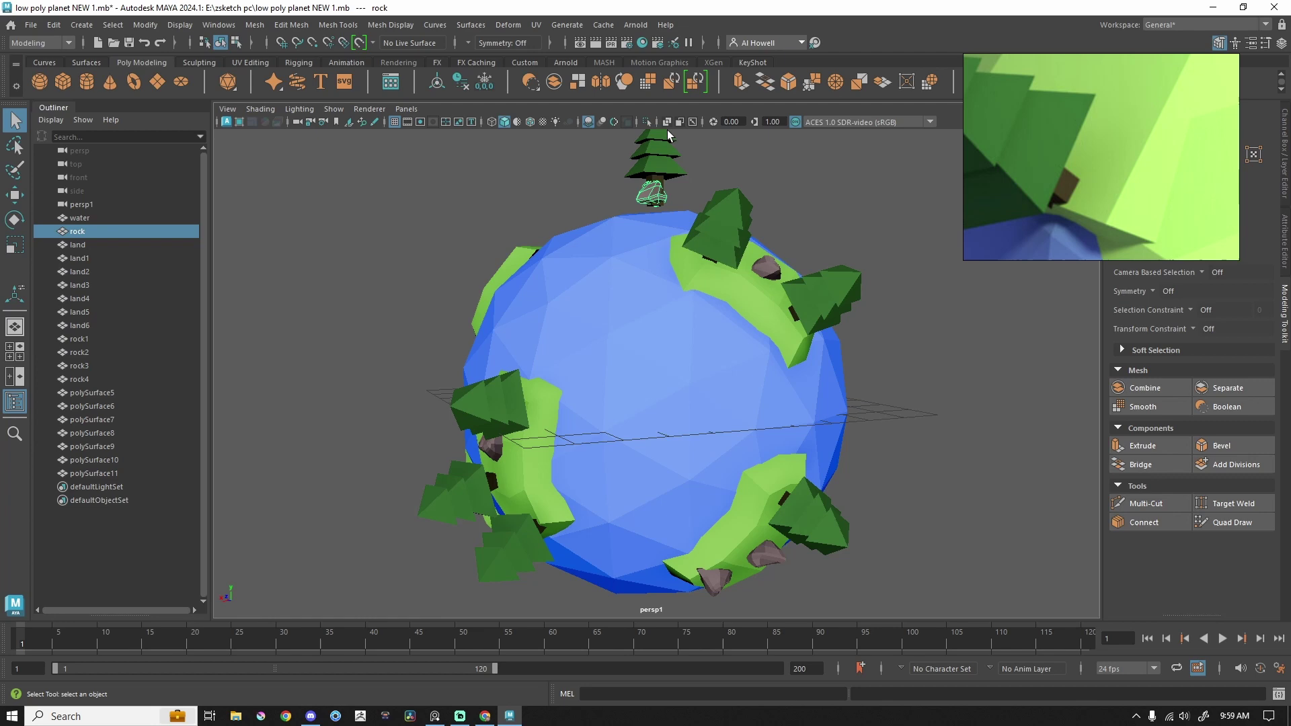
scroll(604, 311, down, 4)
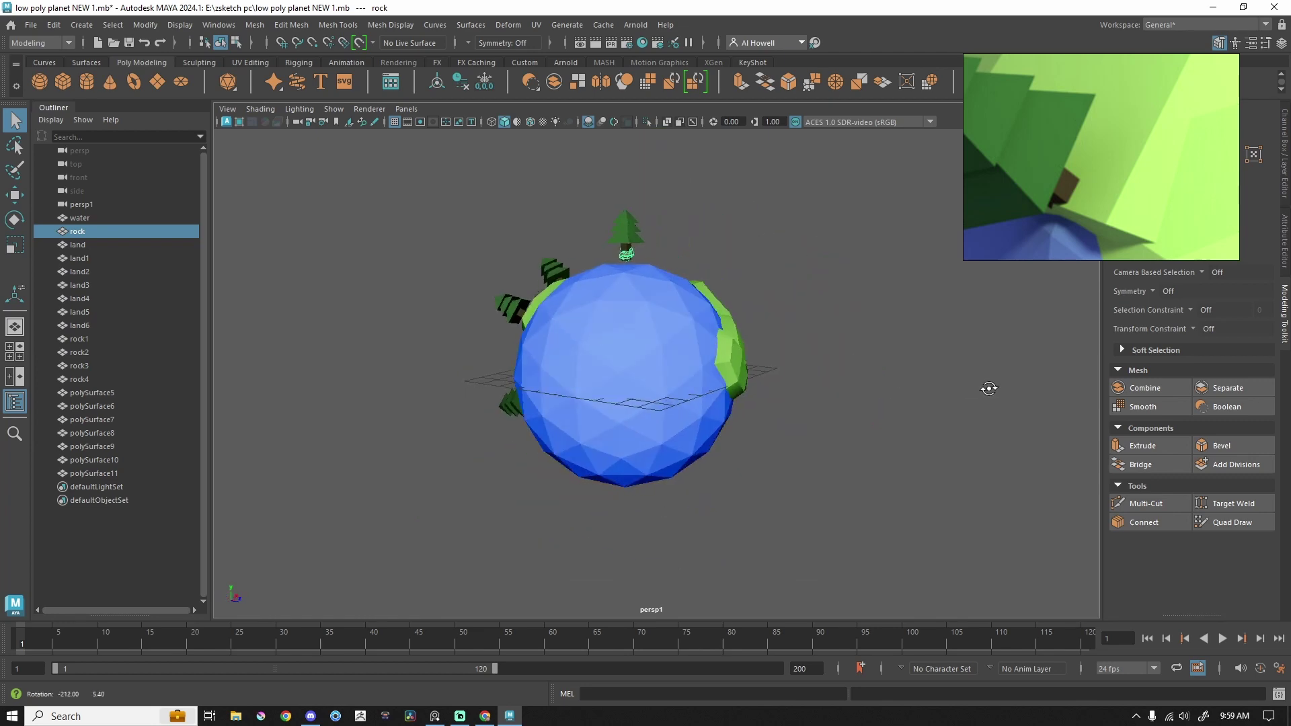